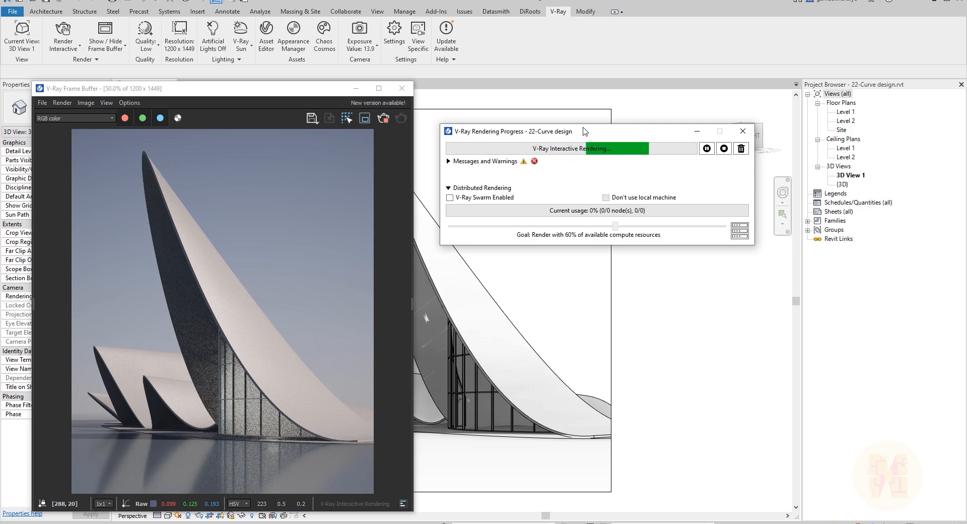
{"action": "left_click_drag", "start_coordinate": [586, 132], "coordinate": [574, 99]}
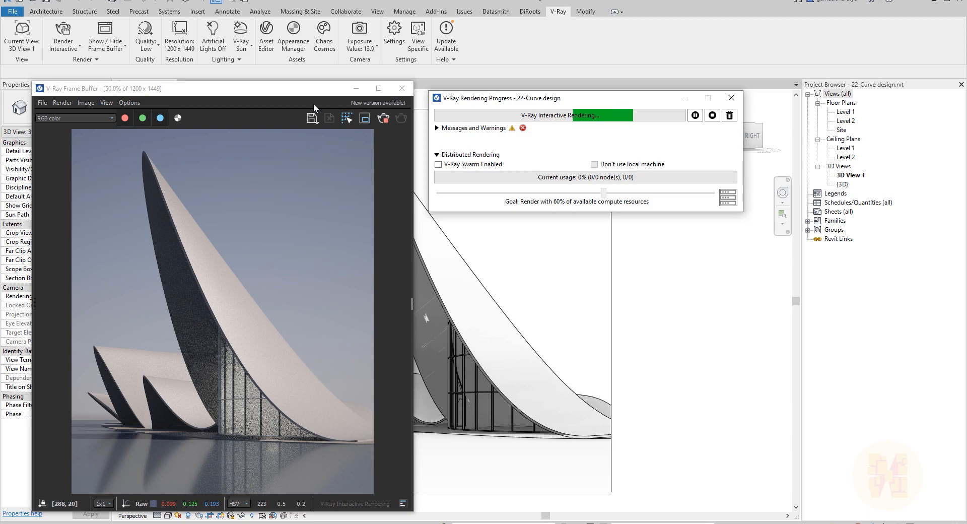
{"action": "left_click_drag", "start_coordinate": [292, 95], "coordinate": [275, 100]}
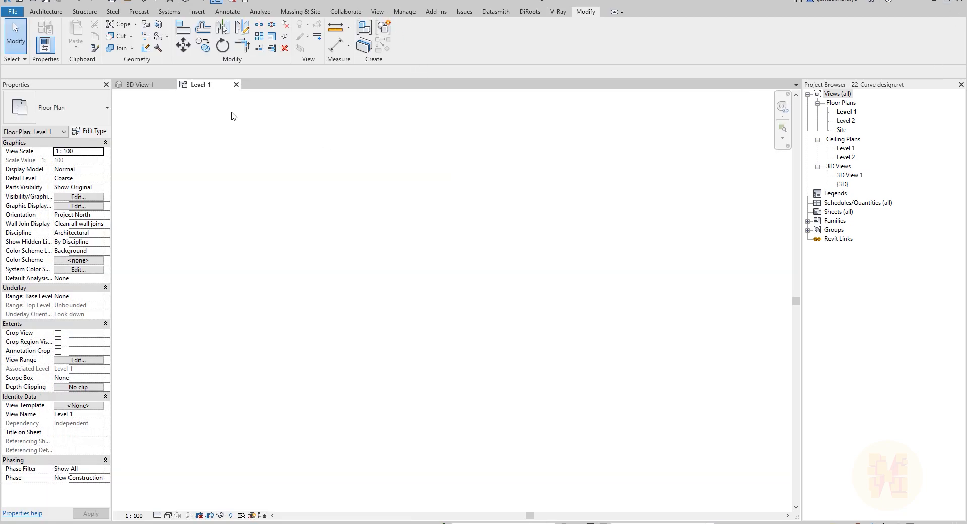
Step: Create a new project from the Metric-Architectural Template
{"action": "left_click", "coordinate": [9, 12]}
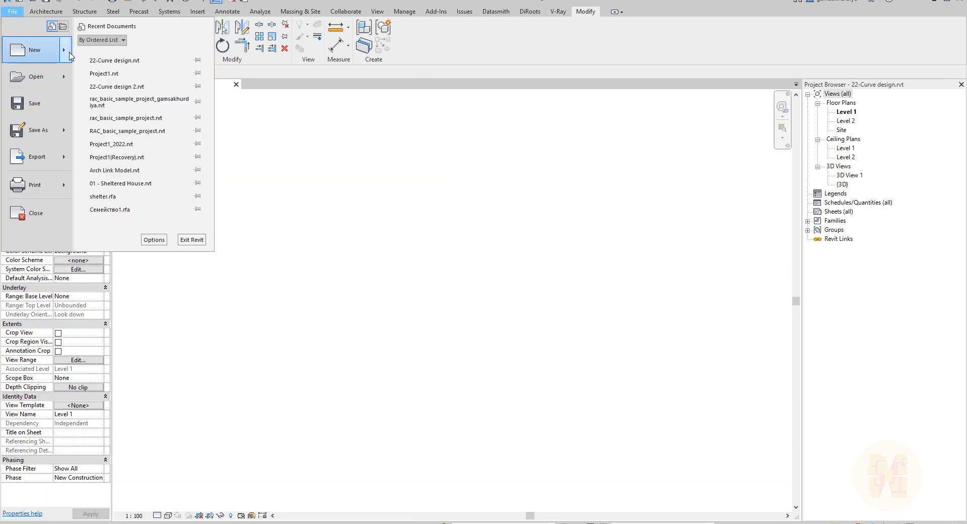
{"action": "mouse_move", "coordinate": [70, 56]}
{"action": "left_click", "coordinate": [101, 52]}
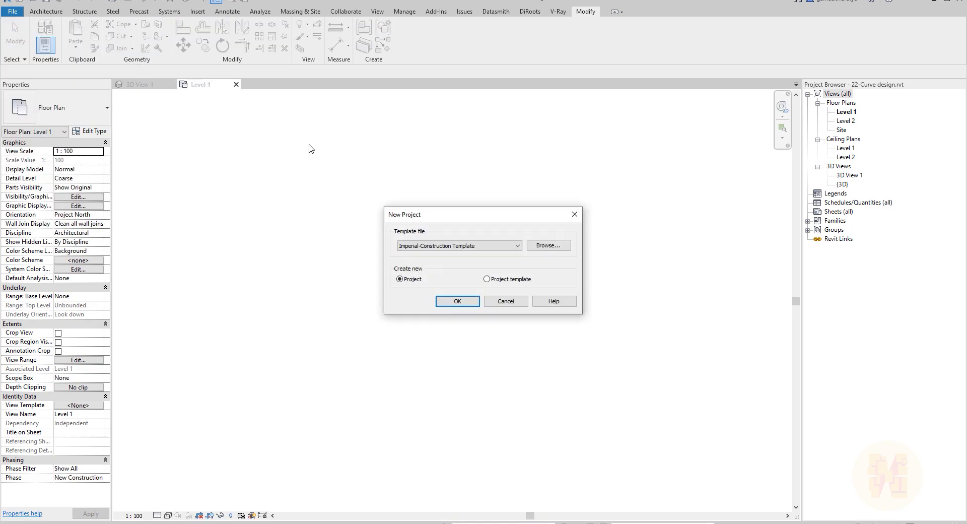
{"action": "left_click", "coordinate": [453, 246]}
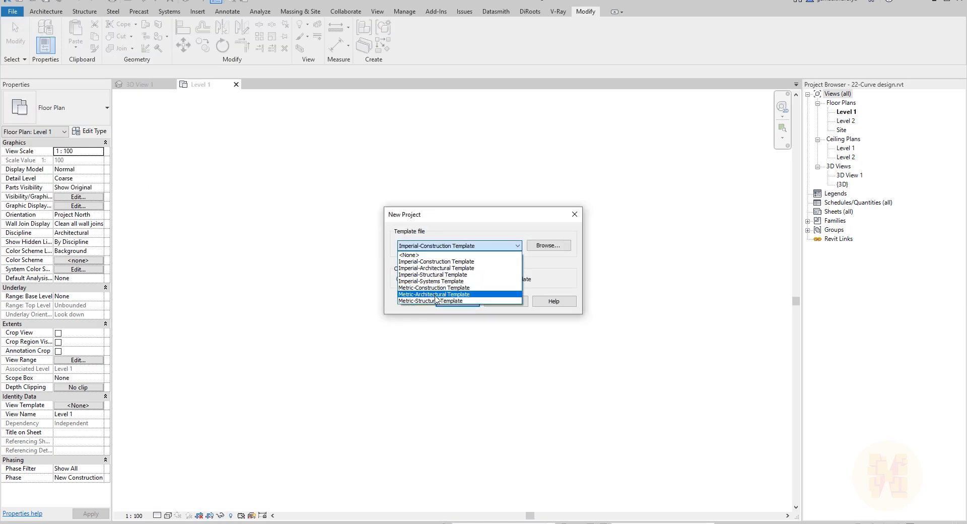
{"action": "left_click", "coordinate": [435, 294]}
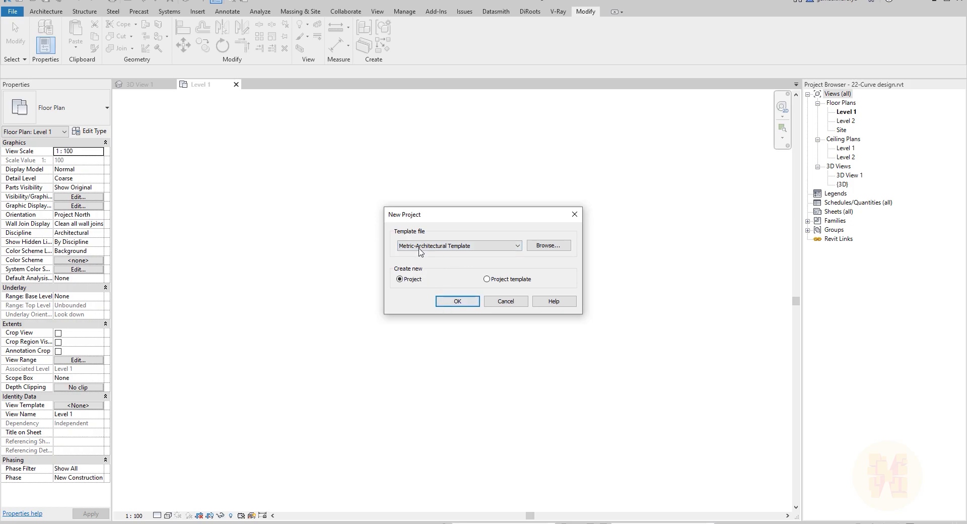
{"action": "left_click", "coordinate": [457, 301]}
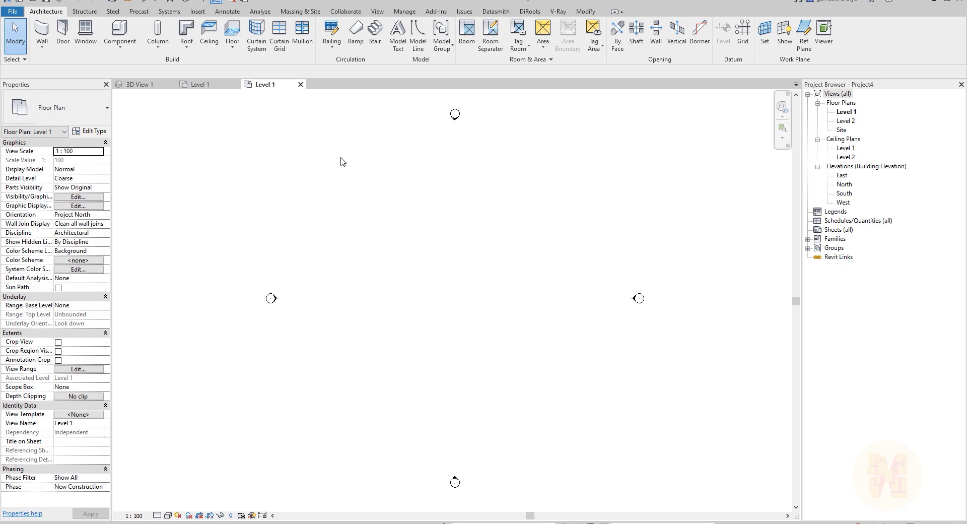
{"action": "left_click", "coordinate": [300, 13]}
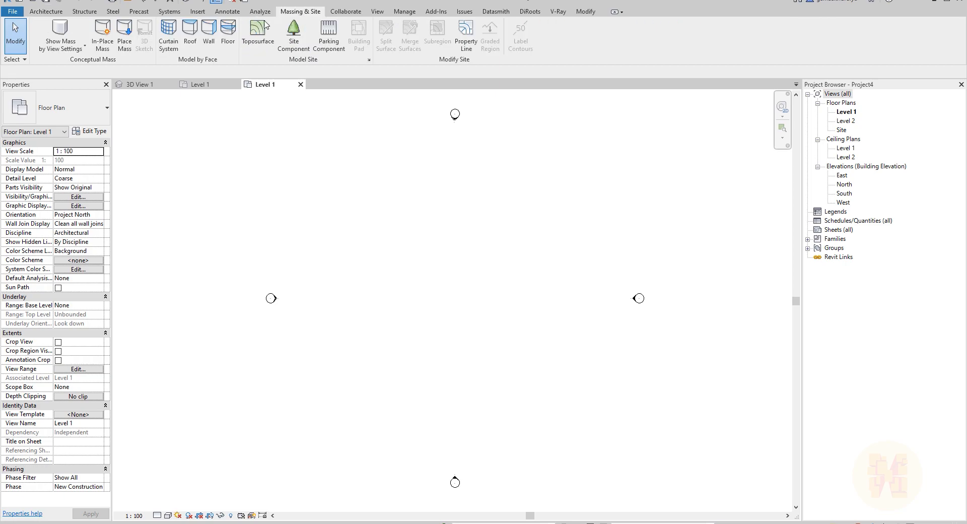
{"action": "left_click", "coordinate": [197, 11]}
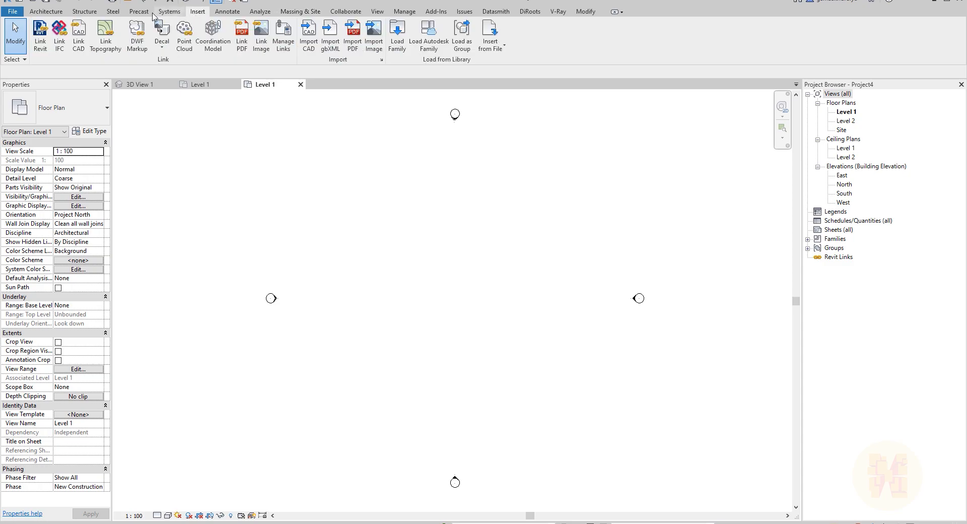
{"action": "left_click", "coordinate": [43, 11]}
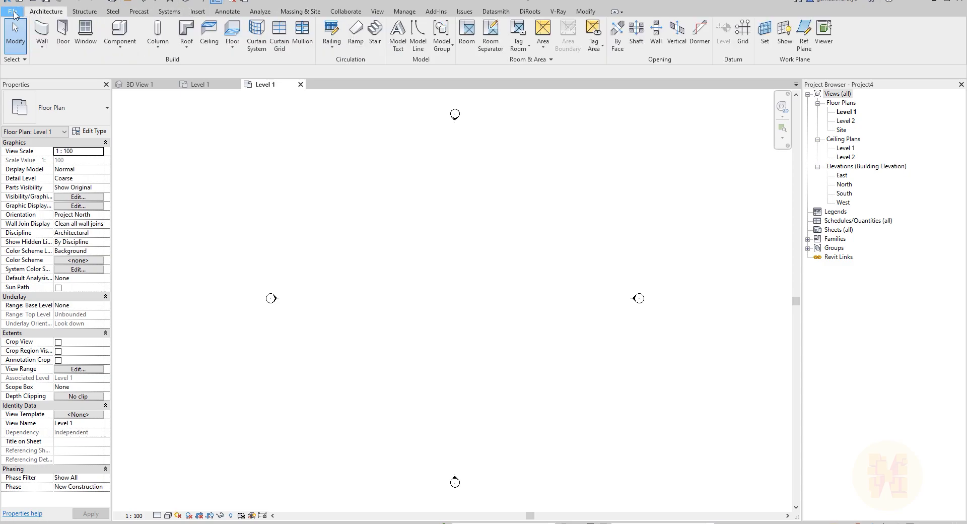
Step: Create a new conceptual mass family from the Metric Mass.rft template
{"action": "left_click", "coordinate": [12, 11]}
{"action": "mouse_move", "coordinate": [68, 50]}
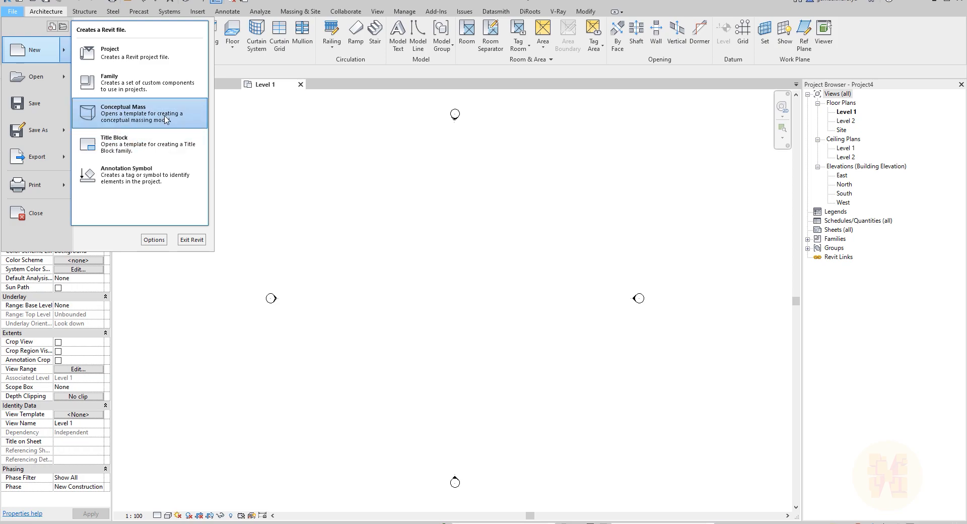
{"action": "left_click", "coordinate": [131, 110]}
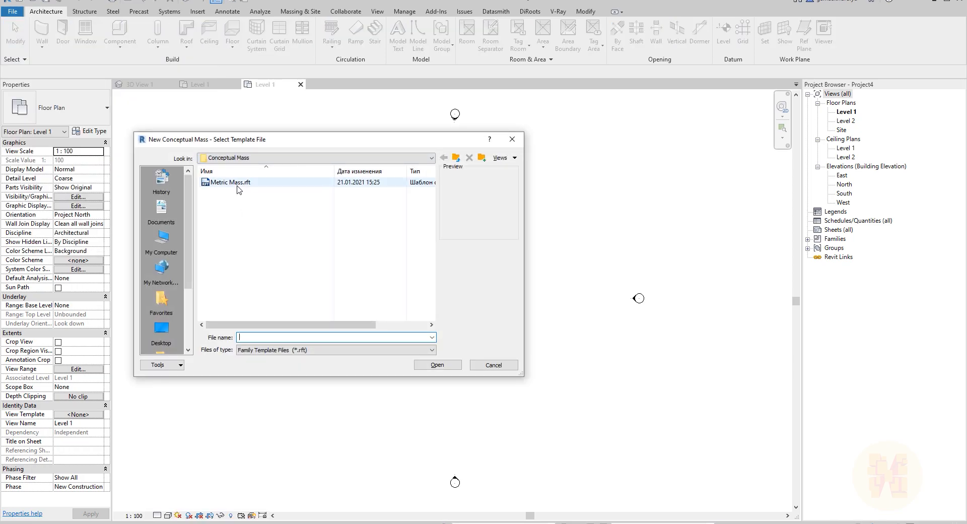
{"action": "left_click", "coordinate": [220, 183]}
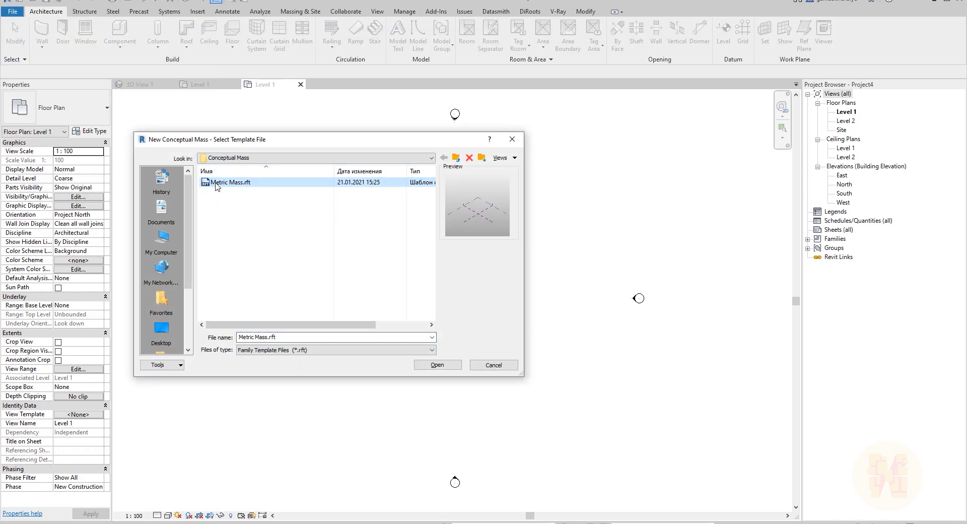
{"action": "left_click", "coordinate": [437, 365]}
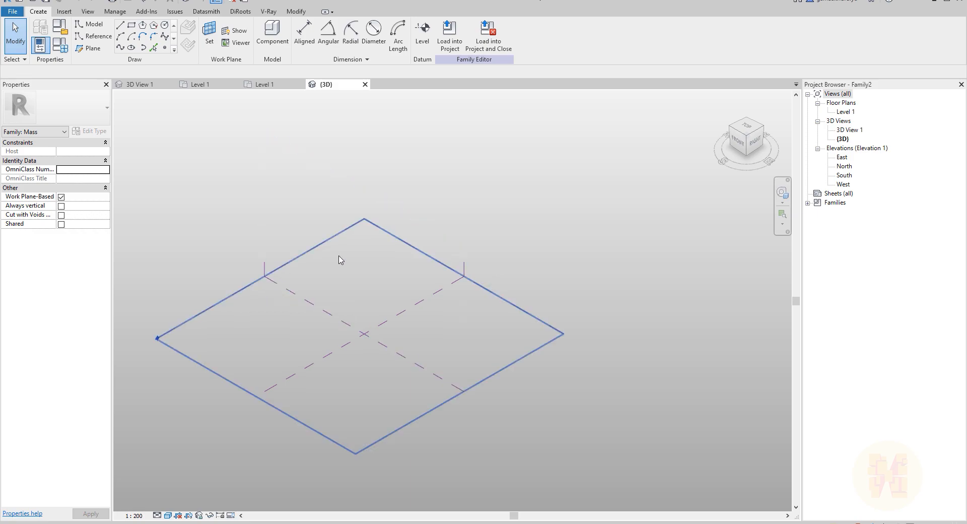
Step: In plan, draw a horizontal reference line about 73000 mm long, parallel to and above the horizontal centre reference plane
{"action": "middle_click_drag", "start_coordinate": [321, 308], "coordinate": [313, 285]}
{"action": "scroll", "coordinate": [312, 285], "scroll_direction": "up", "scroll_amount": 1}
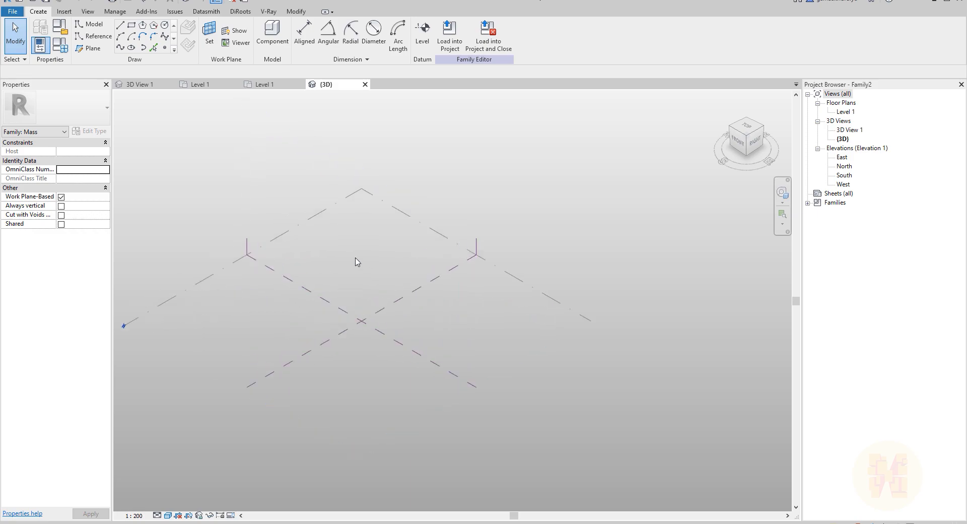
{"action": "left_click", "coordinate": [745, 127]}
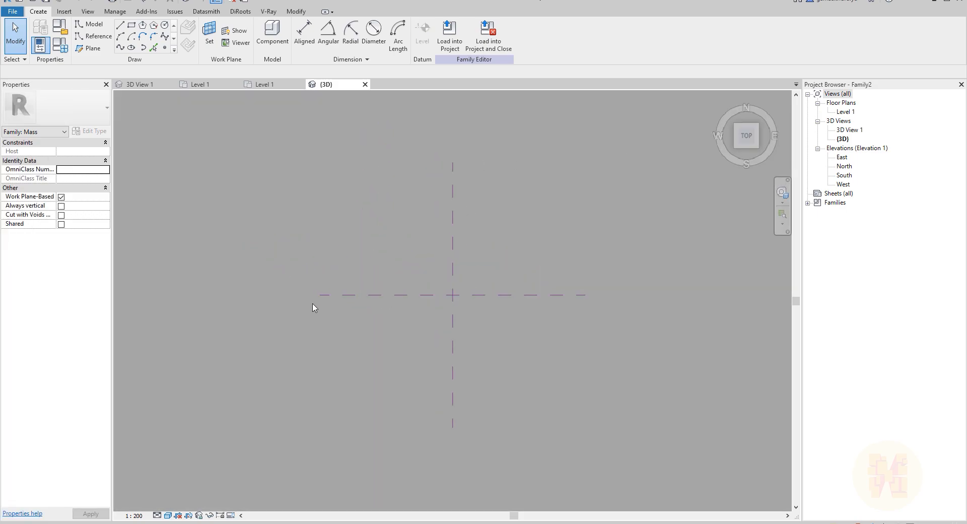
{"action": "scroll", "coordinate": [499, 242], "scroll_direction": "up", "scroll_amount": 3}
{"action": "left_click", "coordinate": [92, 36]}
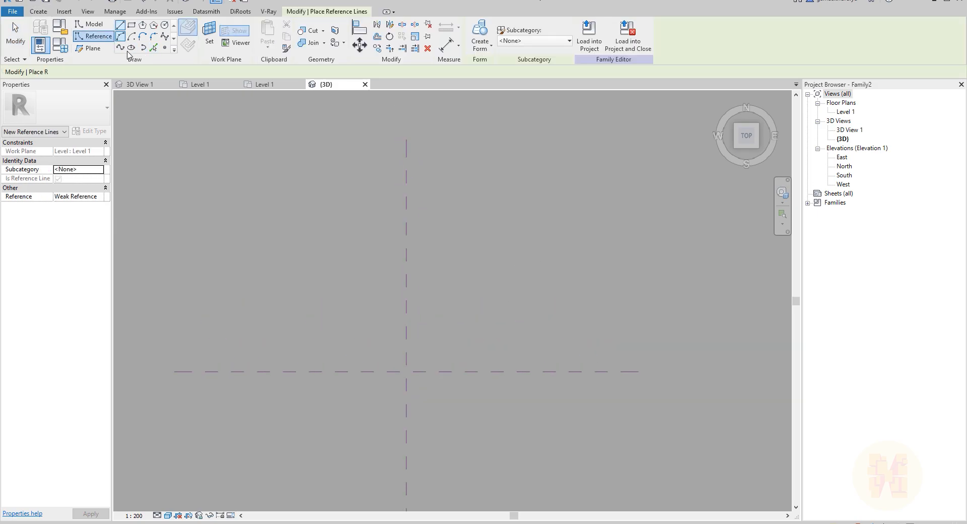
{"action": "left_click", "coordinate": [234, 257]}
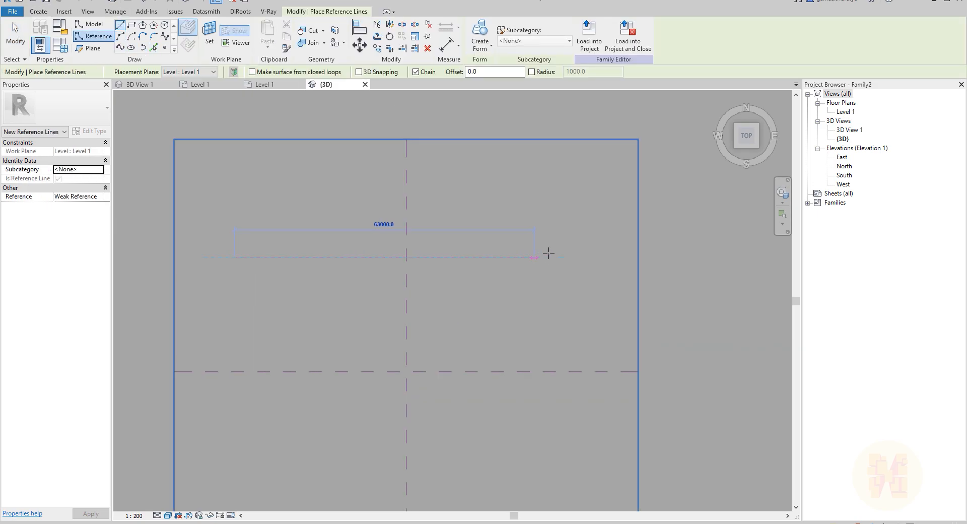
{"action": "left_click", "coordinate": [581, 257]}
{"action": "key", "text": "Escape"}
{"action": "key", "text": "Escape"}
Step: Edit the reference line's distance from the horizontal centre reference plane
{"action": "left_click", "coordinate": [519, 258]}
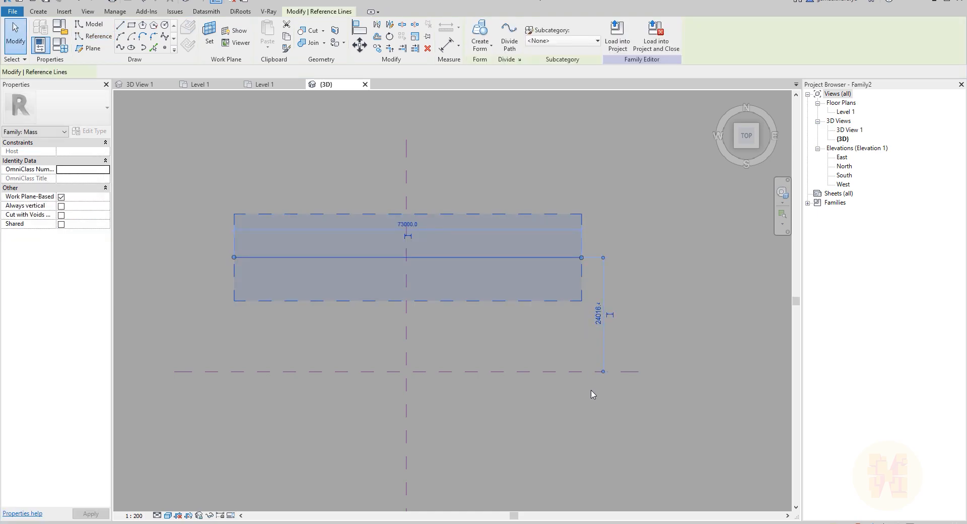
{"action": "left_click", "coordinate": [594, 316]}
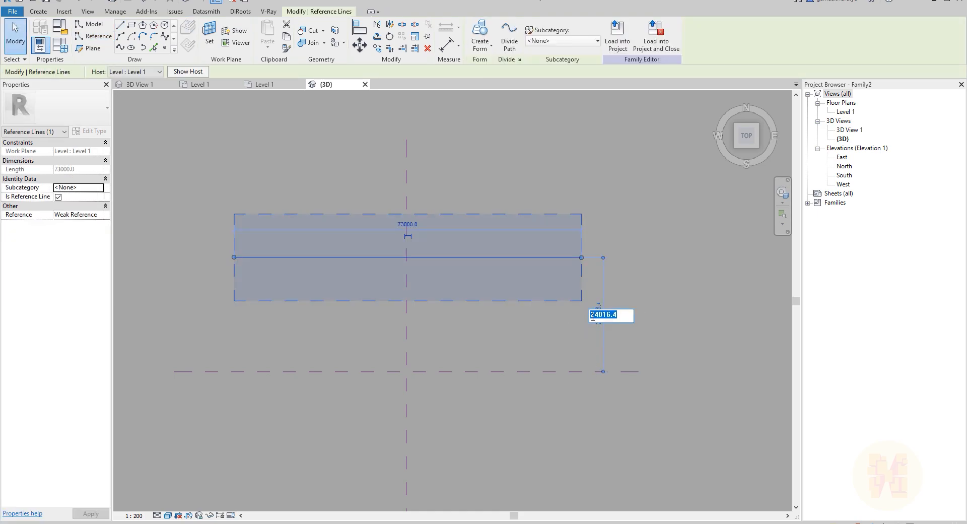
{"action": "key", "text": "Return"}
{"action": "left_click", "coordinate": [551, 329]}
Step: Set the reference plane parallel to the new reference line as the active work plane
{"action": "middle_click_drag", "start_coordinate": [489, 302], "coordinate": [377, 223], "text": "shift"}
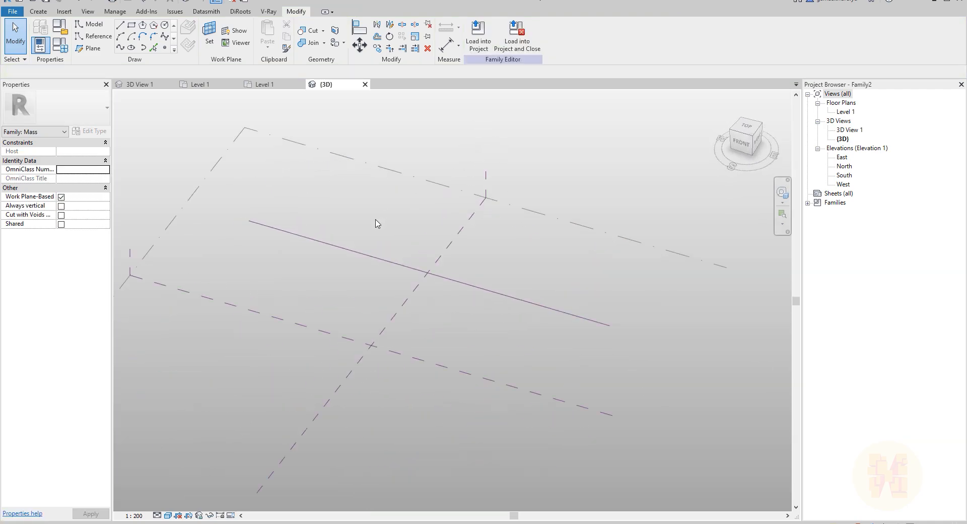
{"action": "left_click", "coordinate": [214, 36]}
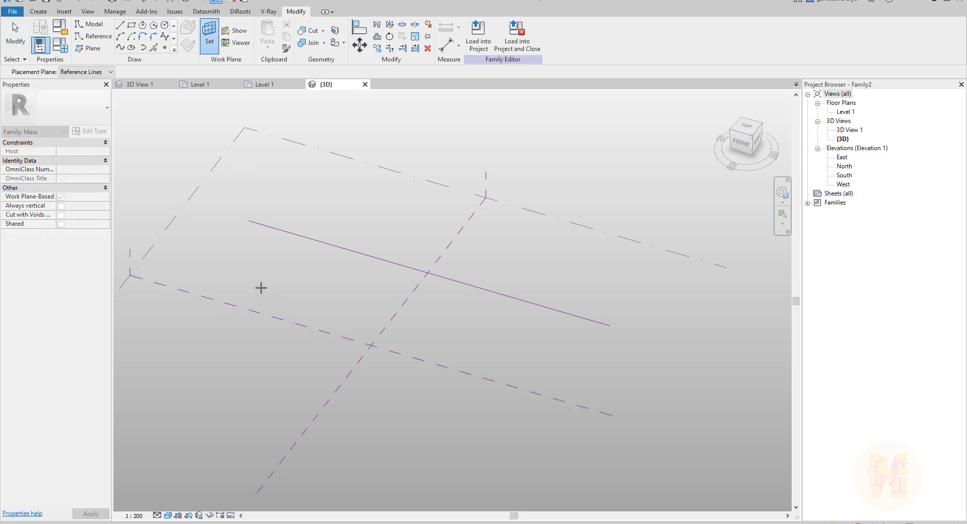
{"action": "left_click", "coordinate": [264, 315]}
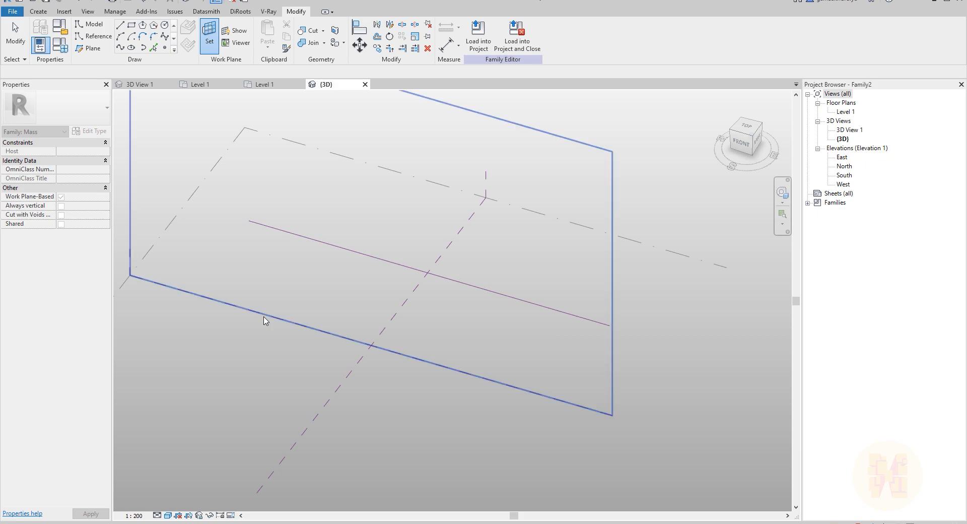
{"action": "middle_click_drag", "start_coordinate": [282, 269], "coordinate": [308, 279]}
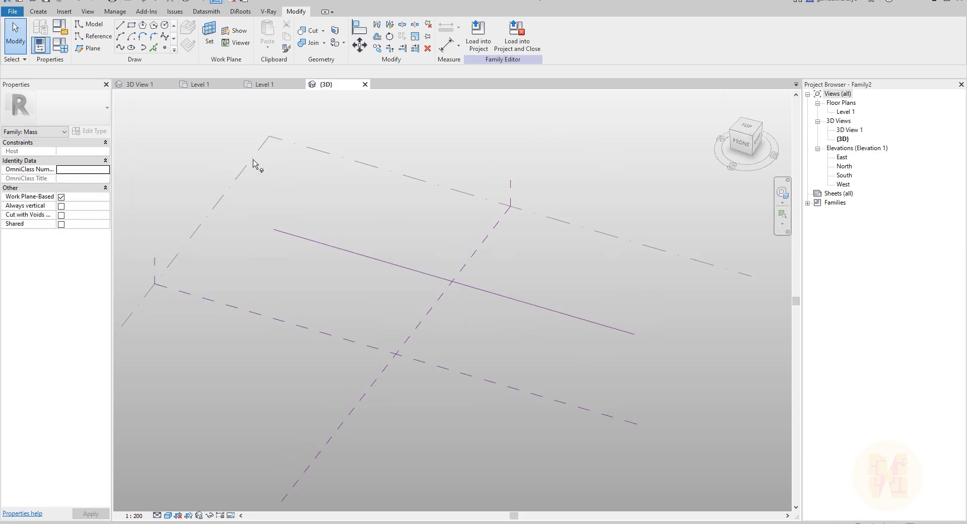
Step: Draw an arch-shaped model spline with eight control points on the front work plane, starting and ending on the Level 1 line
{"action": "left_click", "coordinate": [94, 25]}
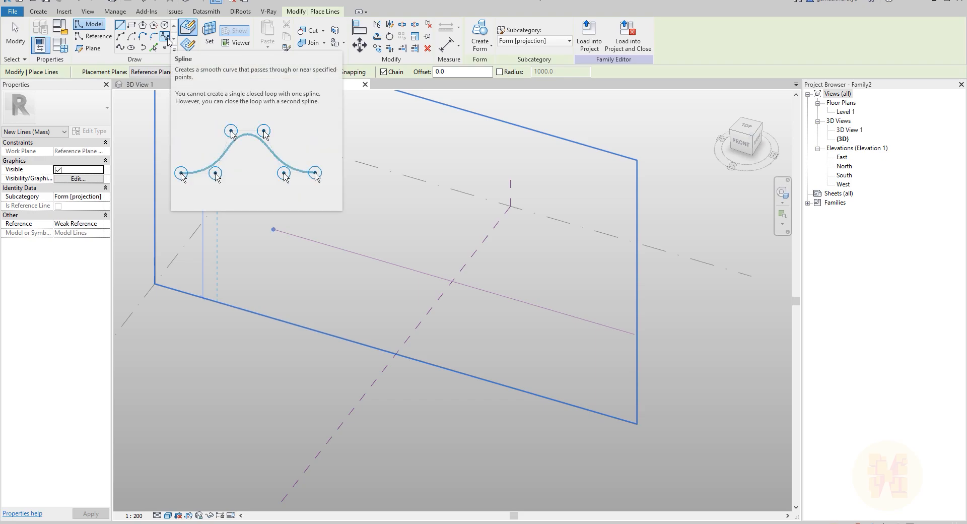
{"action": "left_click", "coordinate": [167, 48]}
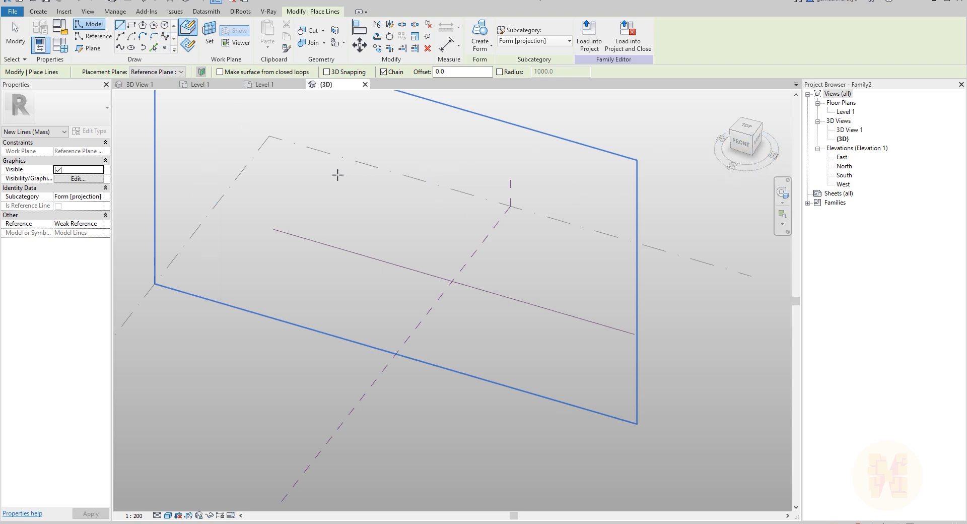
{"action": "left_click", "coordinate": [747, 145]}
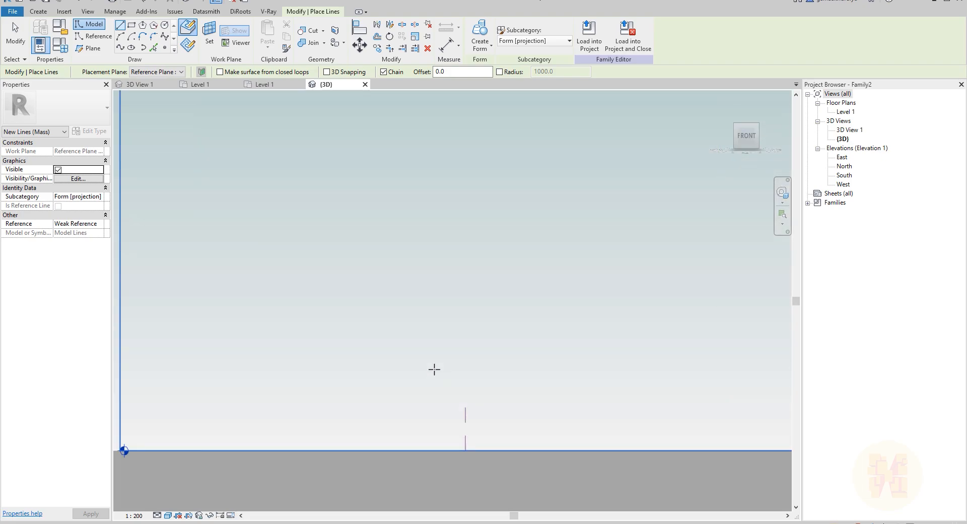
{"action": "left_click", "coordinate": [165, 38]}
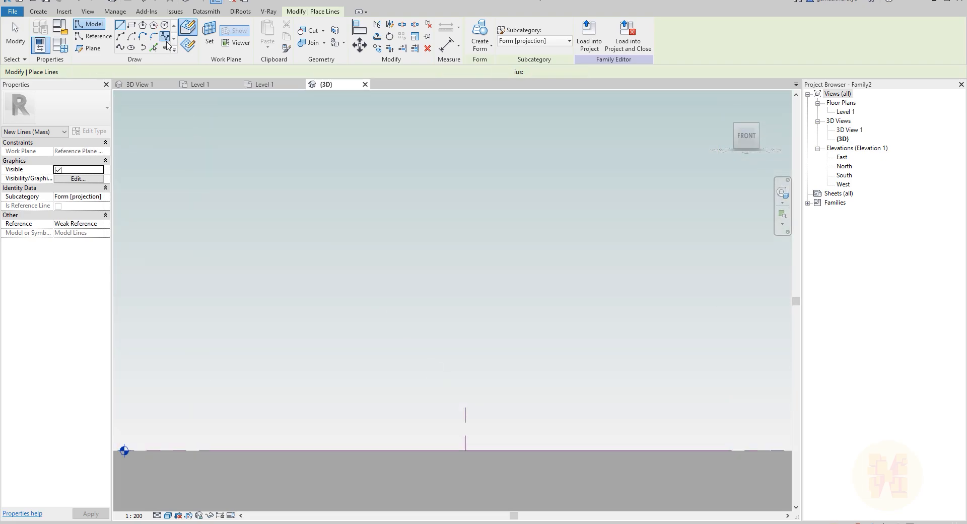
{"action": "left_click", "coordinate": [203, 450]}
{"action": "left_click", "coordinate": [256, 412]}
{"action": "left_click", "coordinate": [220, 307]}
{"action": "left_click", "coordinate": [262, 260]}
{"action": "left_click", "coordinate": [371, 270]}
{"action": "left_click", "coordinate": [395, 328]}
{"action": "left_click", "coordinate": [373, 380]}
{"action": "left_click", "coordinate": [417, 450]}
{"action": "key", "text": "Escape"}
{"action": "key", "text": "Escape"}
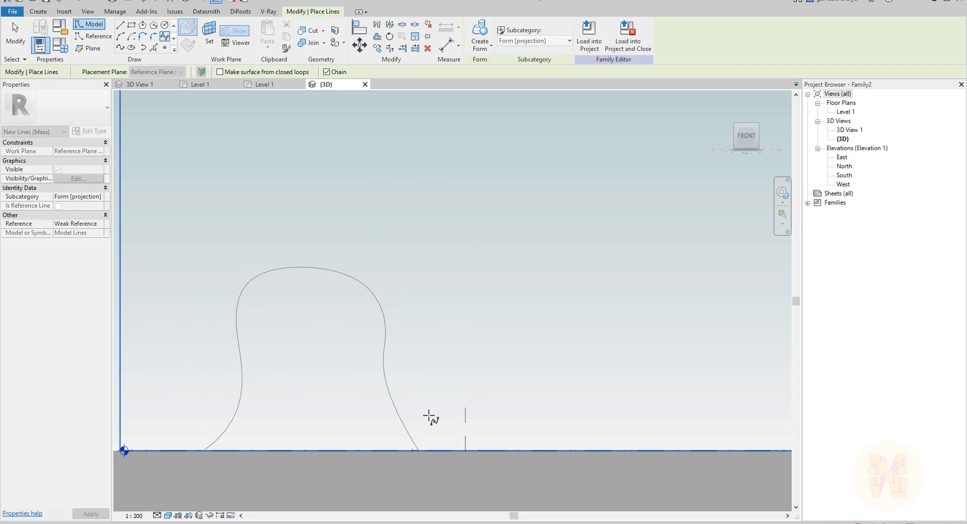
Step: Draw a second arch-like model curve with Spline Through Points beside the first, passing through eight points and ending on Level 1
{"action": "left_click", "coordinate": [120, 48]}
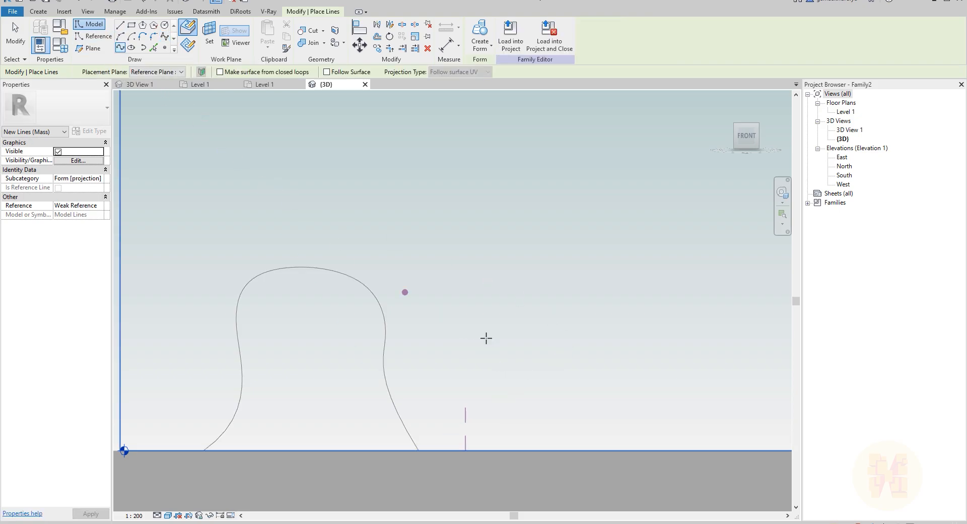
{"action": "left_click", "coordinate": [528, 450]}
{"action": "left_click", "coordinate": [619, 395]}
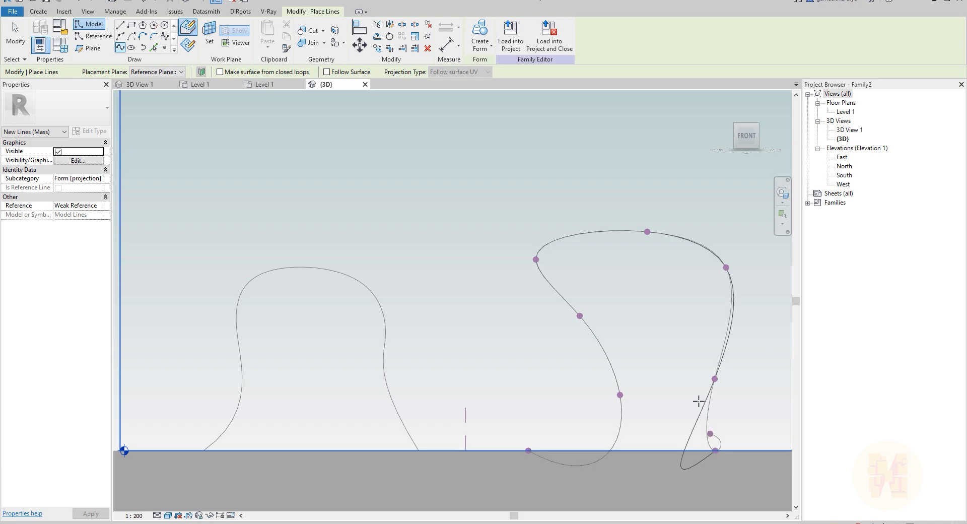
{"action": "key", "text": "Escape"}
{"action": "key", "text": "Escape"}
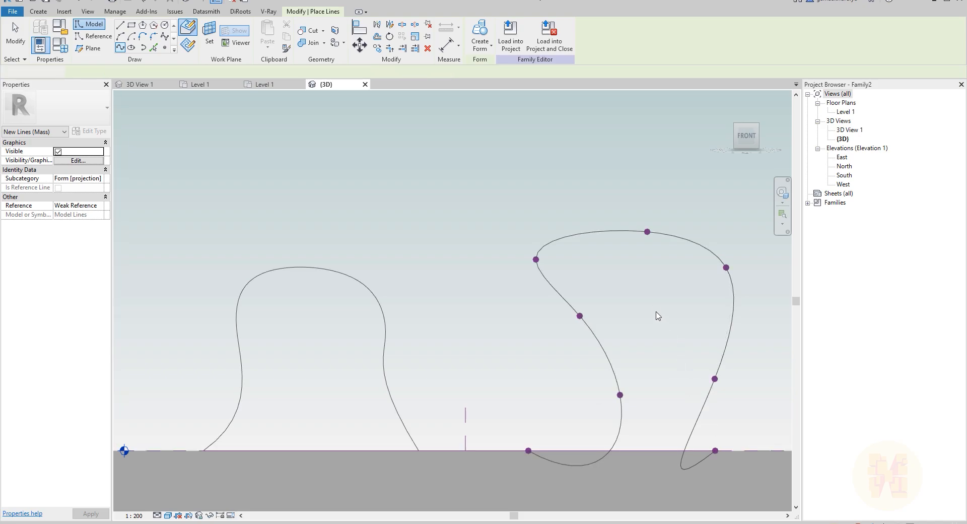
Step: Reshape the first spline by pulling the control point at its upper right corner outward and upward
{"action": "scroll", "coordinate": [666, 296], "scroll_direction": "down", "scroll_amount": 2}
{"action": "middle_click_drag", "start_coordinate": [666, 295], "coordinate": [621, 299], "text": "shift"}
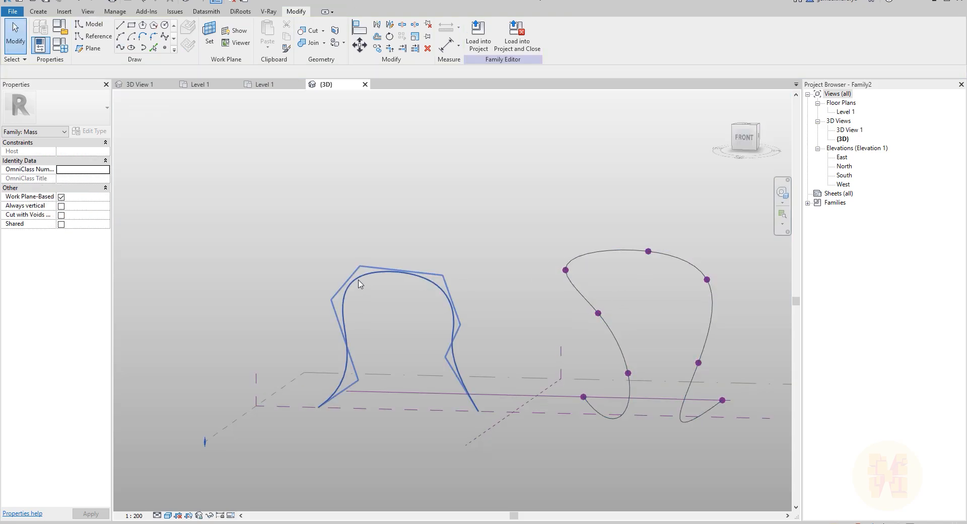
{"action": "middle_click_drag", "start_coordinate": [516, 296], "coordinate": [274, 259]}
{"action": "left_click", "coordinate": [275, 248]}
{"action": "key", "text": "c"}
{"action": "key", "text": "s"}
{"action": "left_click_drag", "start_coordinate": [318, 241], "coordinate": [367, 216]}
Step: Pull the upper corner point of the second spline nearest the first one out of the work plane by about 13581
{"action": "middle_click_drag", "start_coordinate": [367, 216], "coordinate": [416, 330], "text": "shift"}
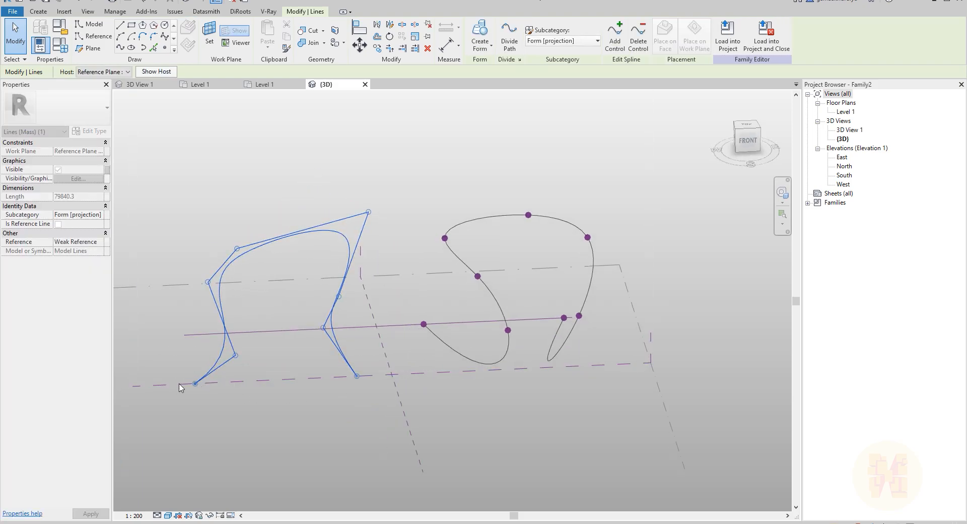
{"action": "left_click", "coordinate": [459, 231]}
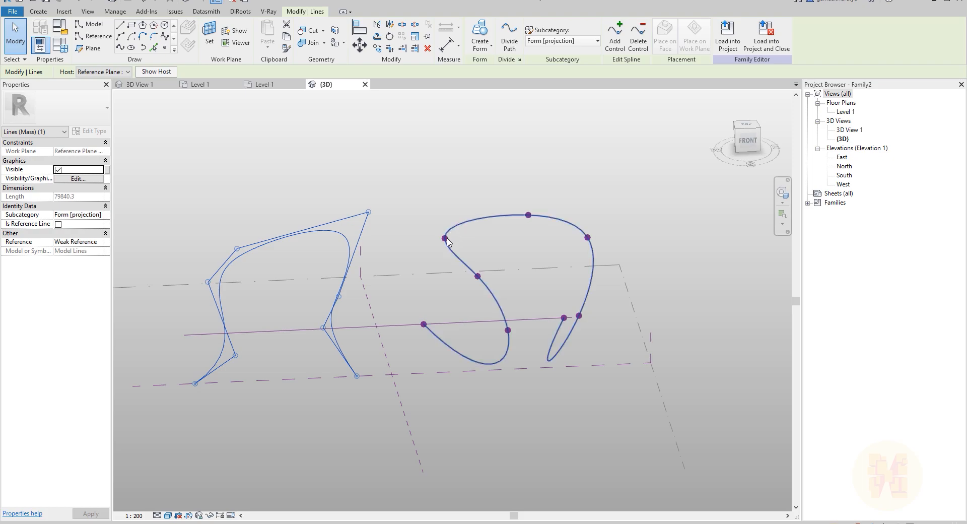
{"action": "left_click", "coordinate": [445, 239]}
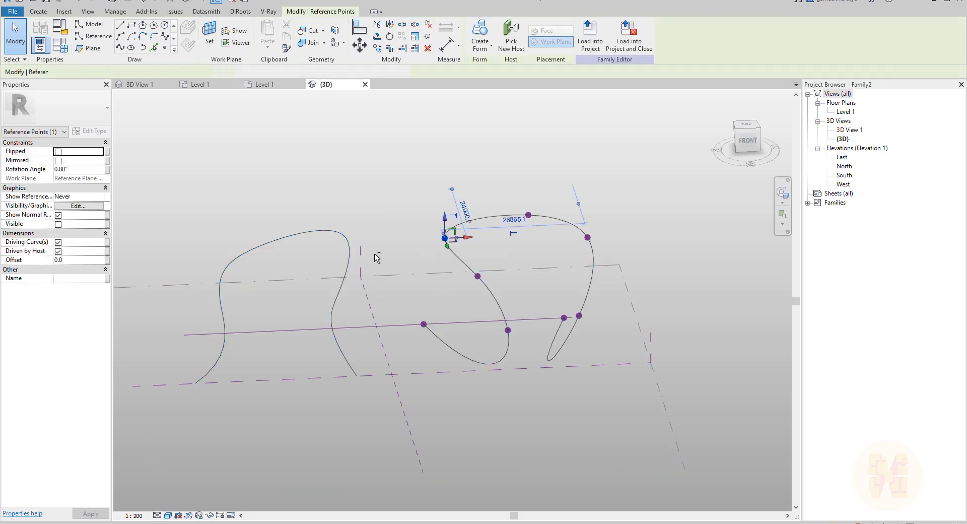
{"action": "middle_click_drag", "start_coordinate": [375, 258], "coordinate": [448, 229], "text": "shift"}
{"action": "left_click_drag", "start_coordinate": [447, 221], "coordinate": [551, 283]}
{"action": "middle_click_drag", "start_coordinate": [497, 360], "coordinate": [647, 363]}
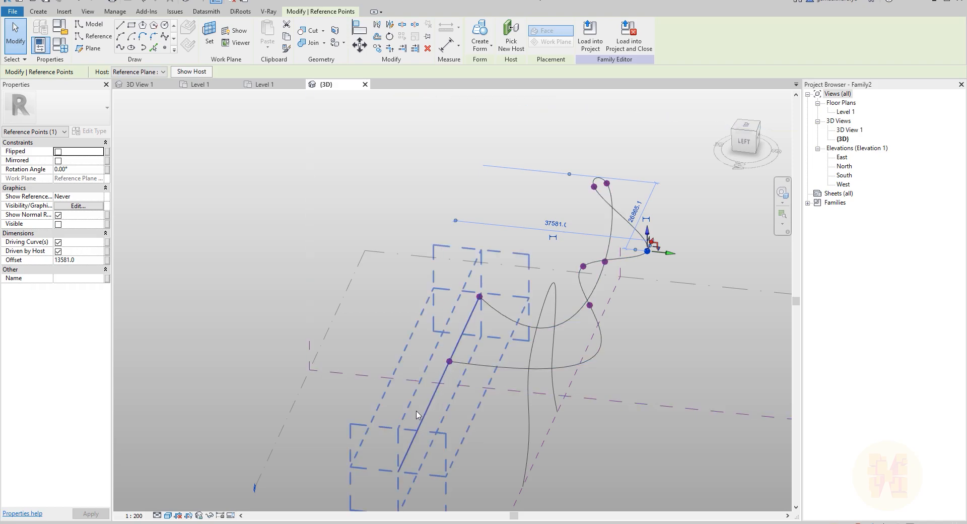
{"action": "middle_click_drag", "start_coordinate": [473, 459], "coordinate": [509, 358], "text": "shift"}
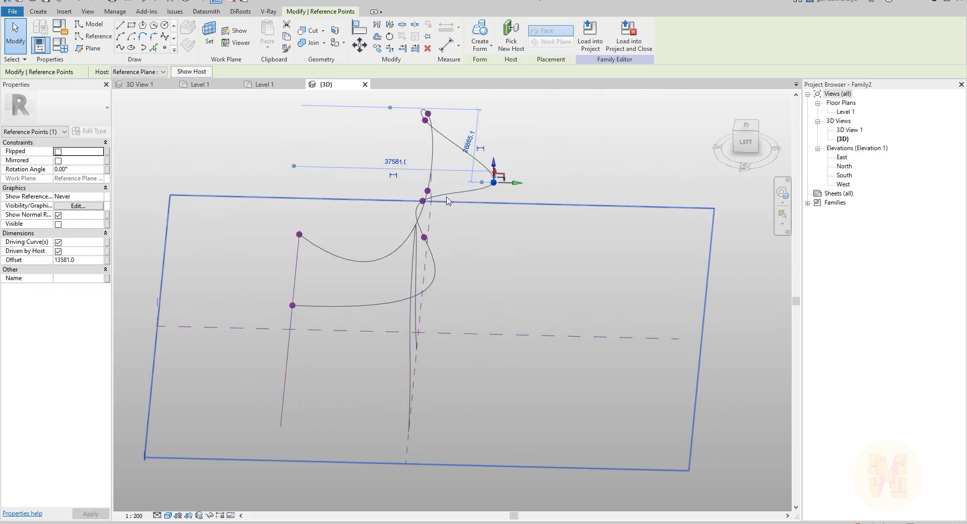
{"action": "middle_click_drag", "start_coordinate": [472, 383], "coordinate": [472, 385], "text": "shift"}
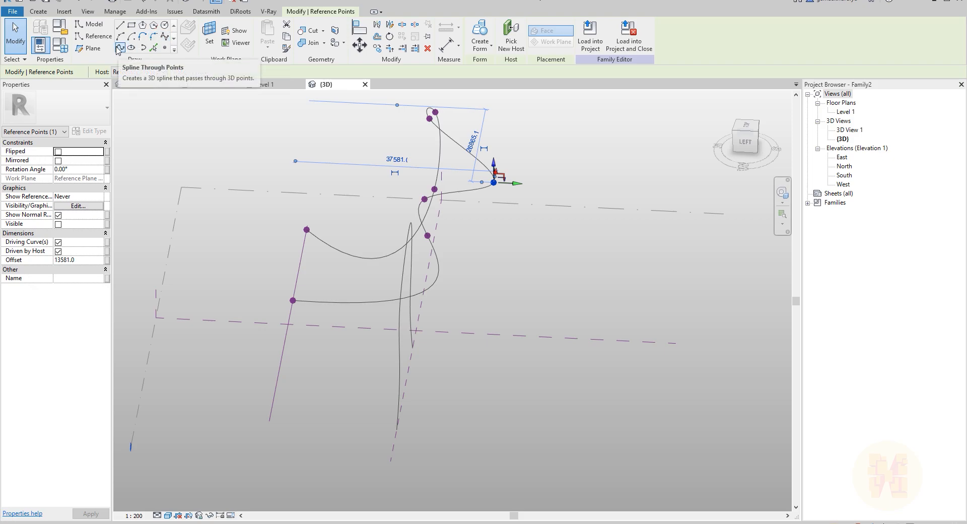
{"action": "middle_click_drag", "start_coordinate": [646, 247], "coordinate": [512, 236], "text": "shift"}
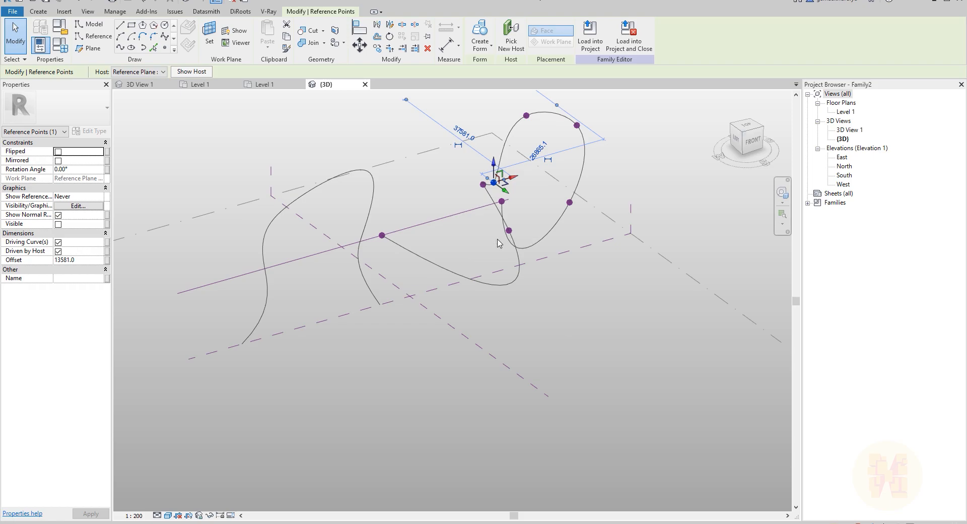
Step: Delete both arch-shaped splines from the mass
{"action": "left_click", "coordinate": [365, 279]}
{"action": "key", "text": "Delete"}
{"action": "left_click", "coordinate": [445, 267]}
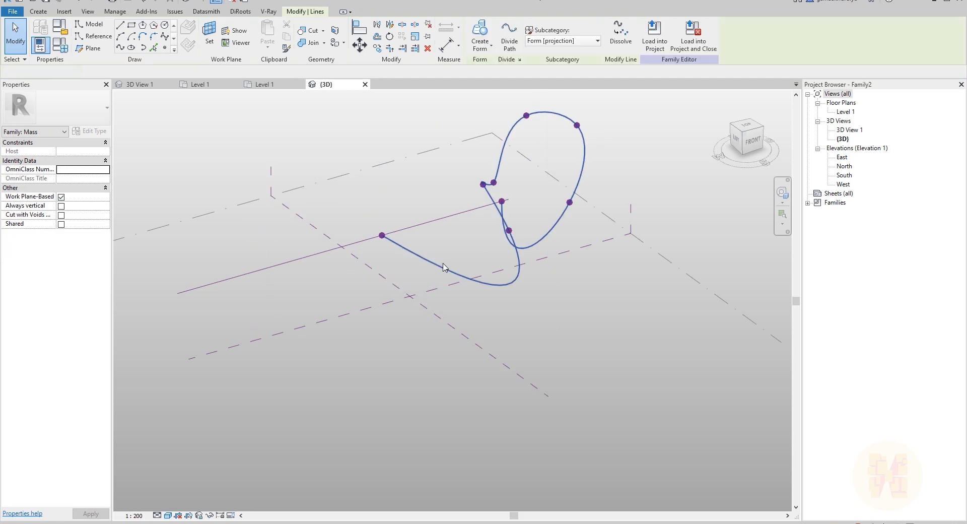
{"action": "key", "text": "Delete"}
Step: Set the vertical reference plane in front of and parallel to the reference line as the active work plane
{"action": "left_click", "coordinate": [752, 142]}
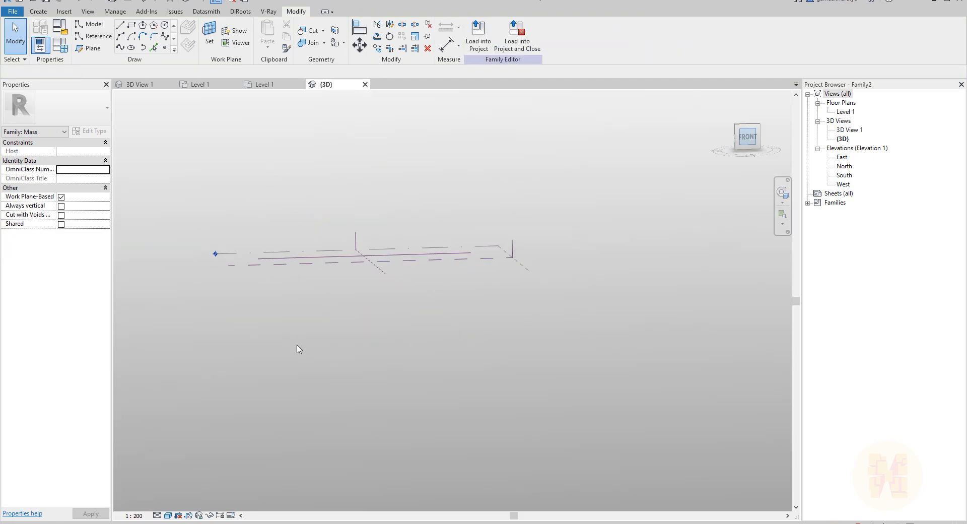
{"action": "scroll", "coordinate": [319, 330], "scroll_direction": "up", "scroll_amount": 4}
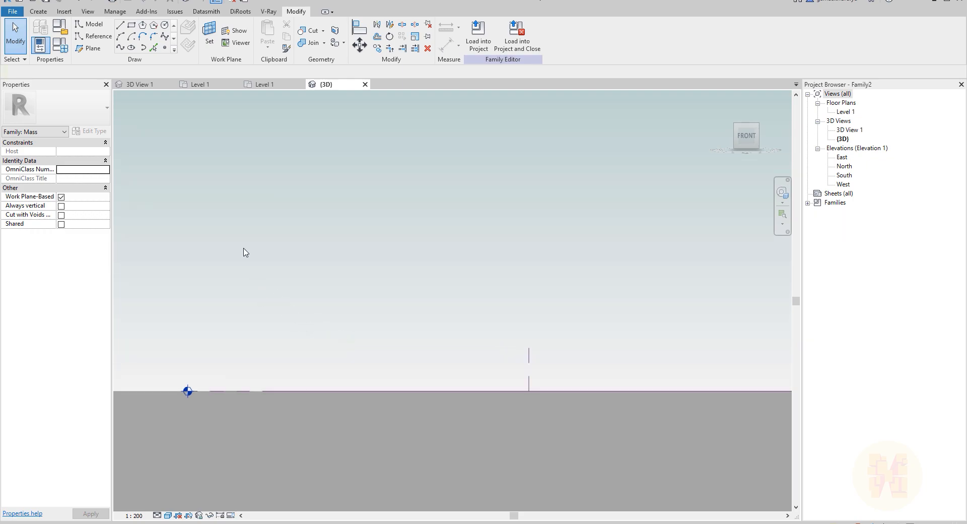
{"action": "left_click", "coordinate": [121, 49]}
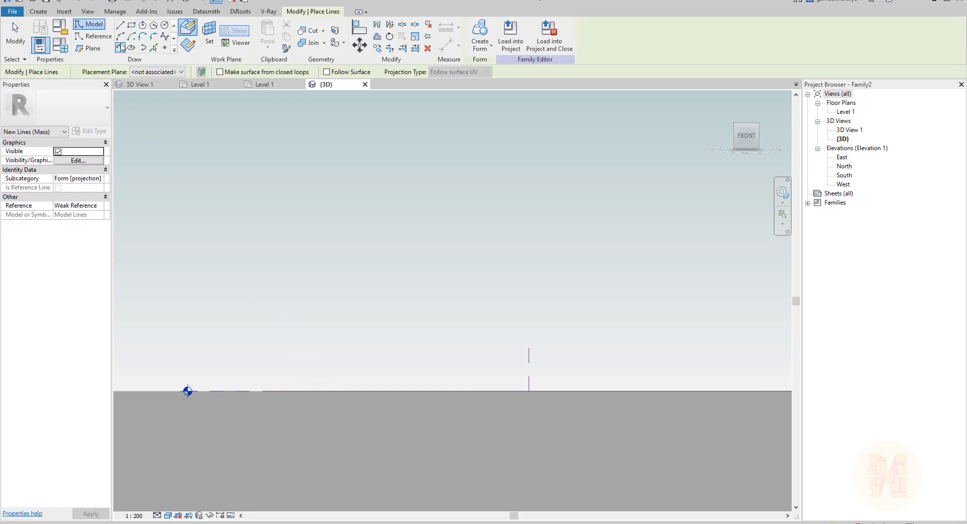
{"action": "left_click", "coordinate": [209, 37]}
{"action": "middle_click_drag", "start_coordinate": [427, 295], "coordinate": [327, 381], "text": "shift"}
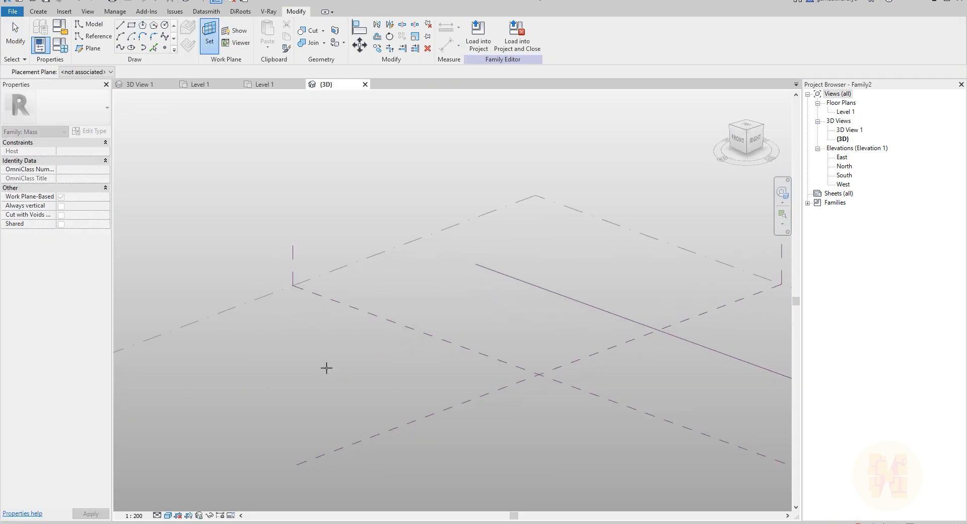
{"action": "left_click", "coordinate": [355, 309]}
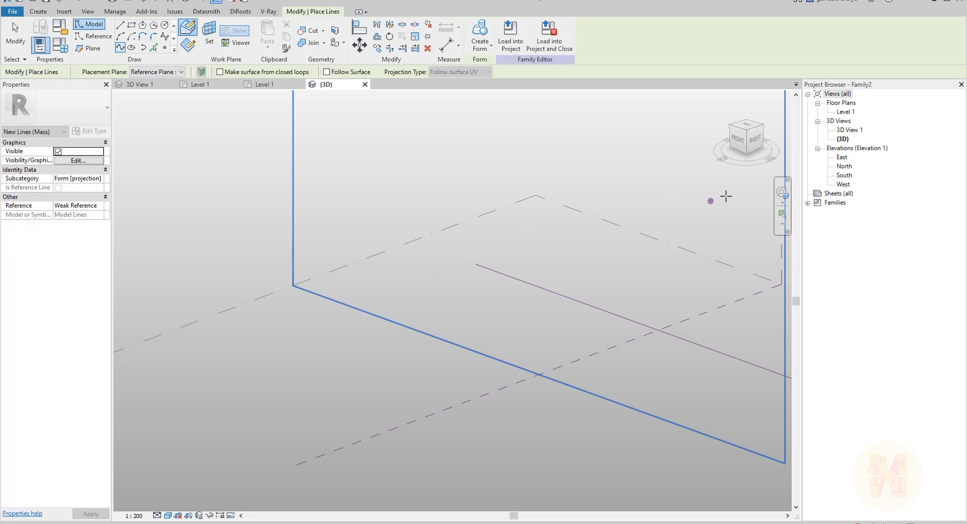
{"action": "key", "text": "Escape"}
Step: Draw a wave-shaped model curve through 17 points just above Level 1 with Spline Through Points, forming three peaks
{"action": "left_click", "coordinate": [736, 141]}
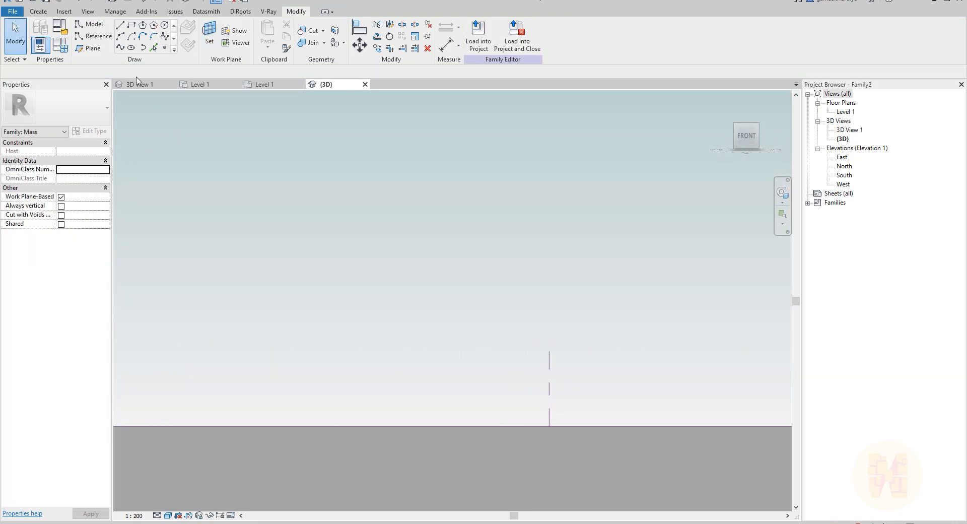
{"action": "left_click", "coordinate": [119, 48]}
{"action": "left_click", "coordinate": [156, 415]}
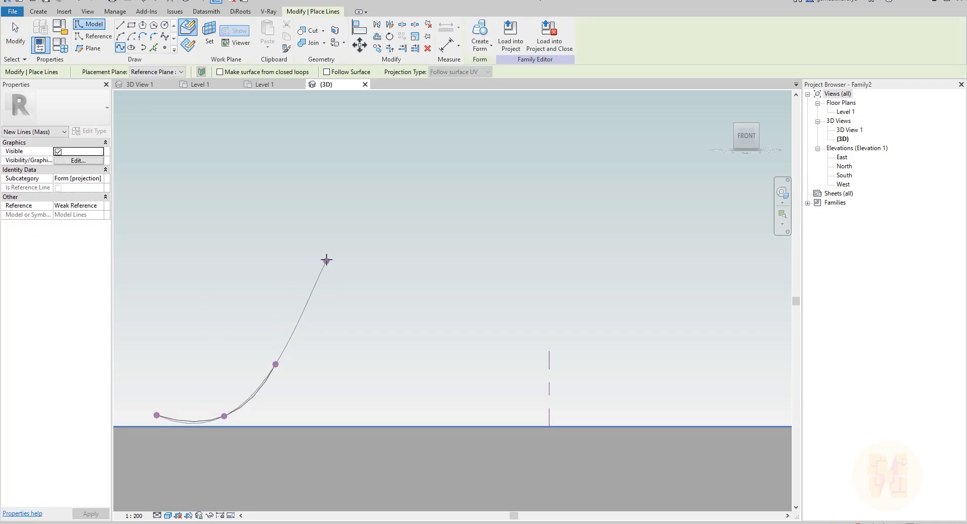
{"action": "left_click", "coordinate": [362, 363]}
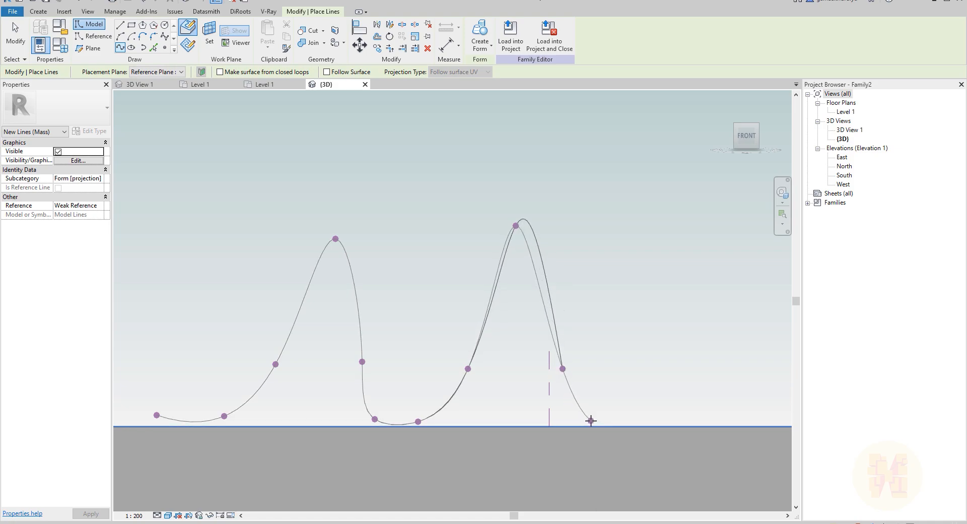
{"action": "left_click", "coordinate": [591, 417]}
{"action": "left_click", "coordinate": [617, 420]}
{"action": "middle_click_drag", "start_coordinate": [670, 404], "coordinate": [473, 393]}
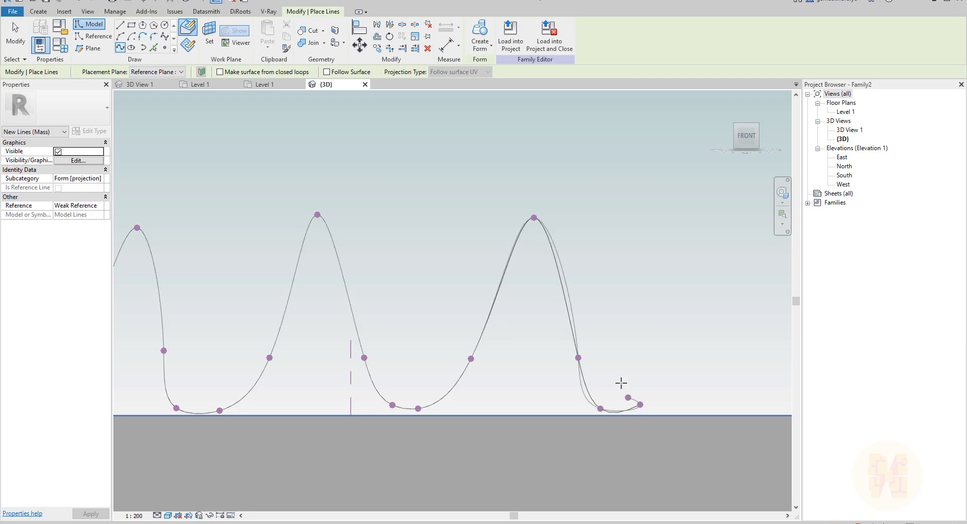
{"action": "key", "text": "Escape"}
{"action": "key", "text": "Escape"}
Step: Pull the first peak point of the wave spline perpendicularly out of its work plane, away from the reference line
{"action": "scroll", "coordinate": [634, 373], "scroll_direction": "down", "scroll_amount": 3}
{"action": "middle_click_drag", "start_coordinate": [645, 341], "coordinate": [707, 436], "text": "shift"}
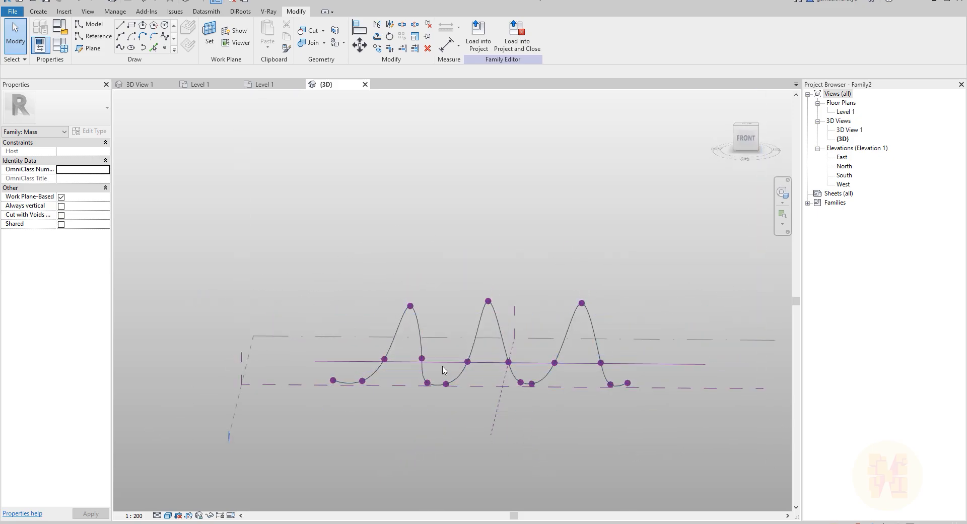
{"action": "middle_click_drag", "start_coordinate": [518, 384], "coordinate": [459, 403], "text": "shift"}
{"action": "scroll", "coordinate": [455, 261], "scroll_direction": "up", "scroll_amount": 3}
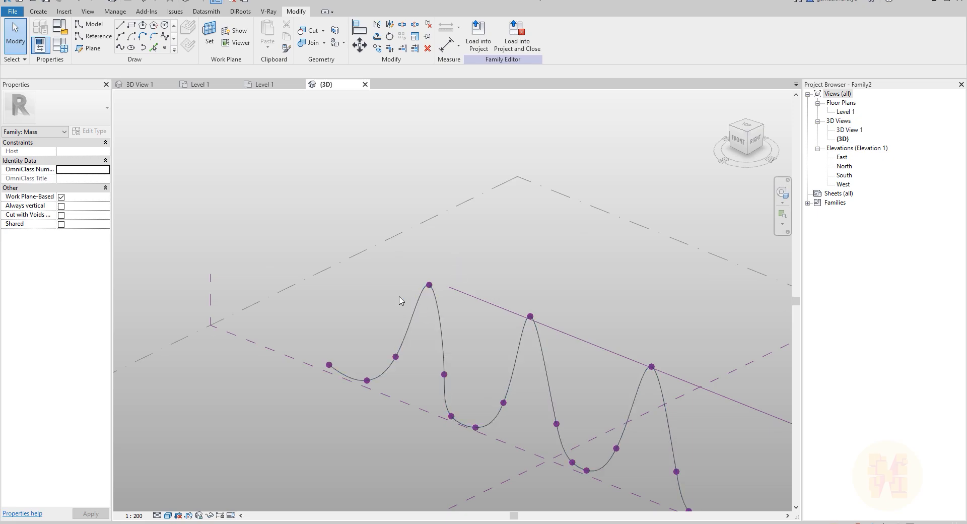
{"action": "left_click", "coordinate": [429, 285]}
{"action": "left_click", "coordinate": [403, 271]}
{"action": "middle_click_drag", "start_coordinate": [524, 297], "coordinate": [425, 291], "text": "shift"}
{"action": "left_click", "coordinate": [425, 289]}
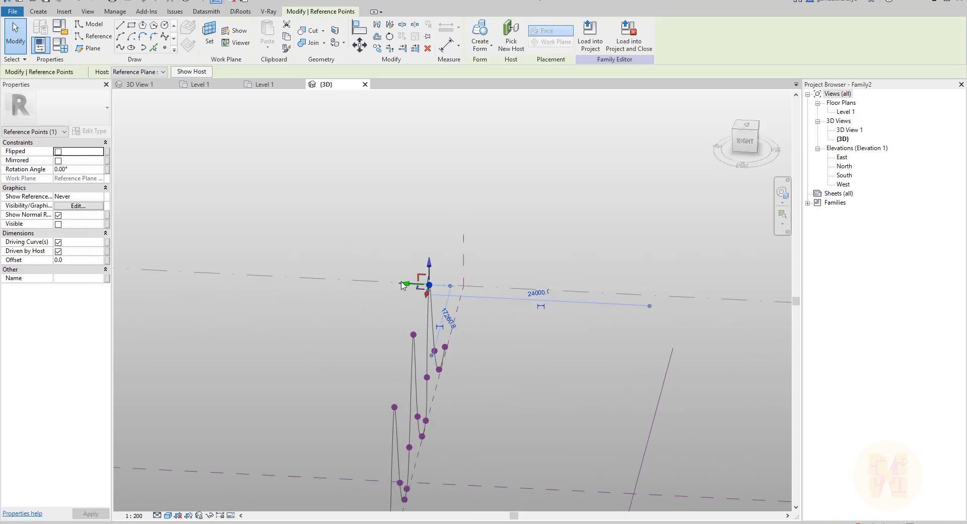
{"action": "left_click_drag", "start_coordinate": [403, 285], "coordinate": [352, 276]}
{"action": "left_click", "coordinate": [339, 390]}
{"action": "middle_click_drag", "start_coordinate": [339, 390], "coordinate": [410, 377], "text": "shift"}
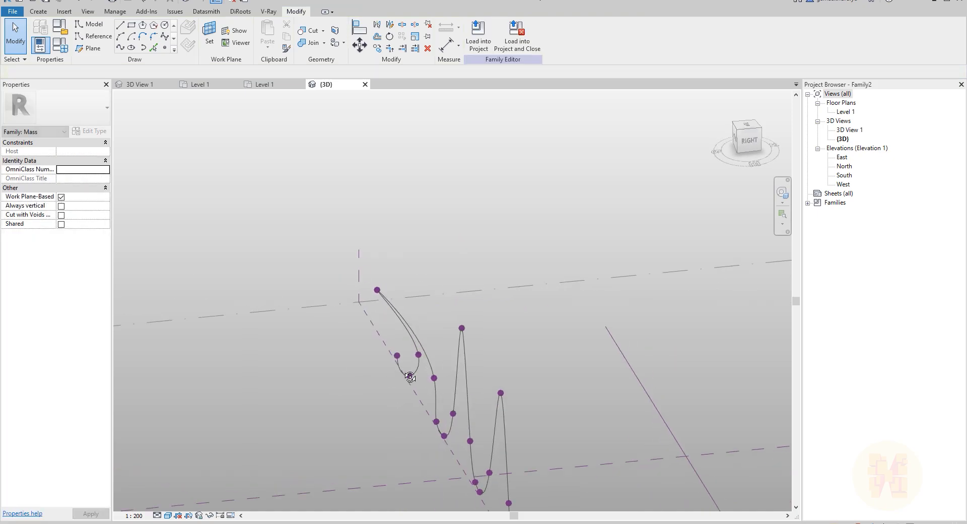
Step: Pull the second and third peak points out of the work plane on the same side, the third farthest
{"action": "left_click_drag", "start_coordinate": [506, 362], "coordinate": [506, 360]}
{"action": "left_click_drag", "start_coordinate": [446, 330], "coordinate": [356, 341]}
{"action": "middle_click_drag", "start_coordinate": [570, 369], "coordinate": [530, 263]}
{"action": "left_click_drag", "start_coordinate": [431, 240], "coordinate": [523, 327]}
{"action": "left_click_drag", "start_coordinate": [449, 284], "coordinate": [285, 167]}
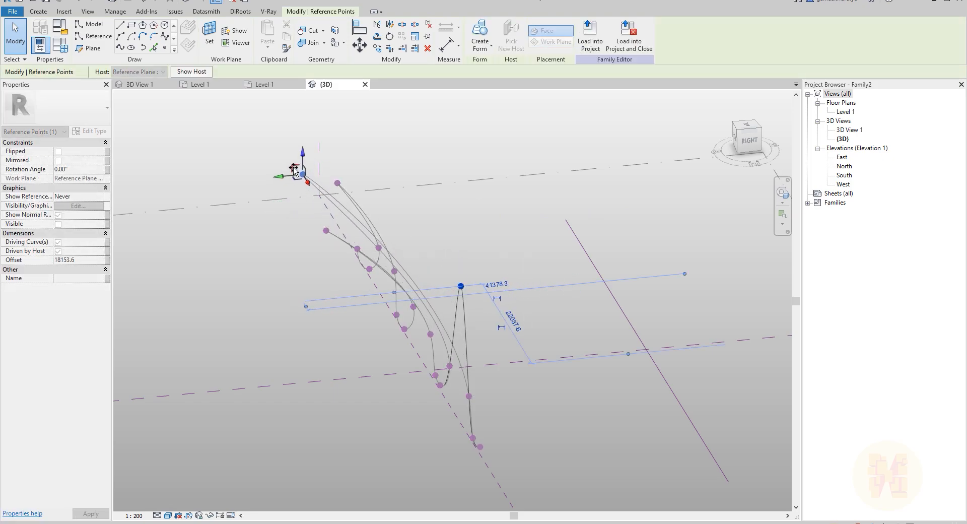
Step: Try to move the four points between the second and third peaks together toward the reference line in plan
{"action": "middle_click_drag", "start_coordinate": [421, 355], "coordinate": [510, 320], "text": "shift"}
{"action": "middle_click_drag", "start_coordinate": [470, 384], "coordinate": [243, 481], "text": "shift"}
{"action": "middle_click_drag", "start_coordinate": [502, 475], "coordinate": [358, 388]}
{"action": "middle_click_drag", "start_coordinate": [380, 418], "coordinate": [395, 457], "text": "shift"}
{"action": "middle_click_drag", "start_coordinate": [365, 252], "coordinate": [385, 316]}
{"action": "scroll", "coordinate": [362, 281], "scroll_direction": "up", "scroll_amount": 2}
{"action": "left_click_drag", "start_coordinate": [312, 233], "coordinate": [423, 356]}
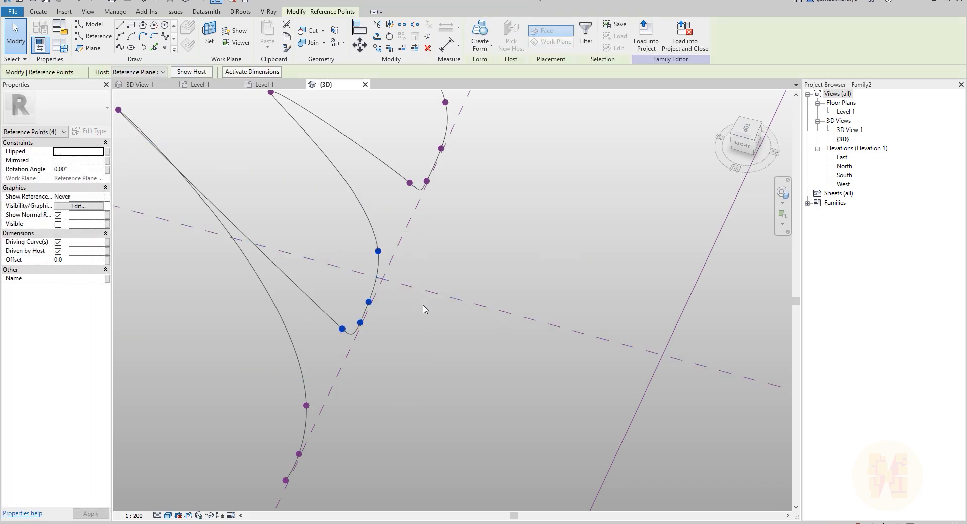
{"action": "left_click", "coordinate": [745, 133]}
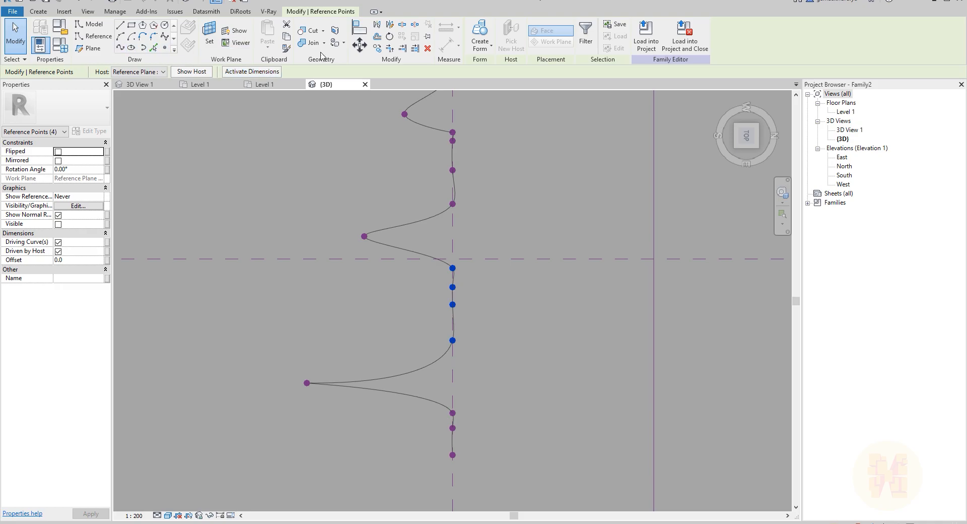
{"action": "left_click", "coordinate": [359, 45]}
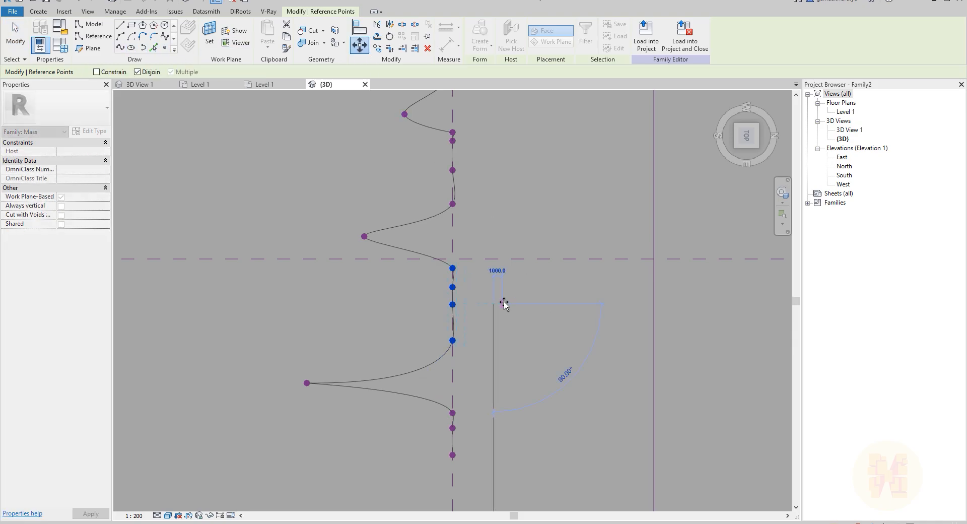
{"action": "left_click", "coordinate": [556, 302]}
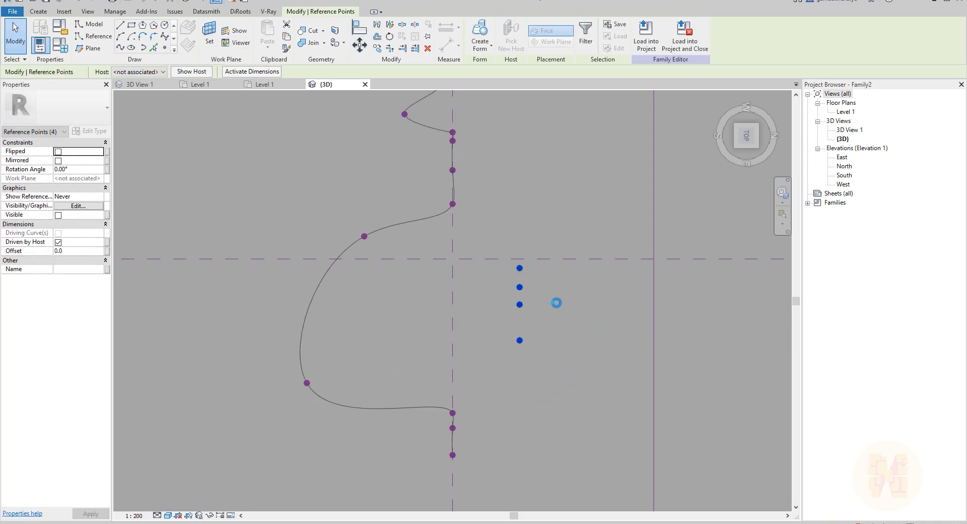
{"action": "left_click", "coordinate": [578, 329]}
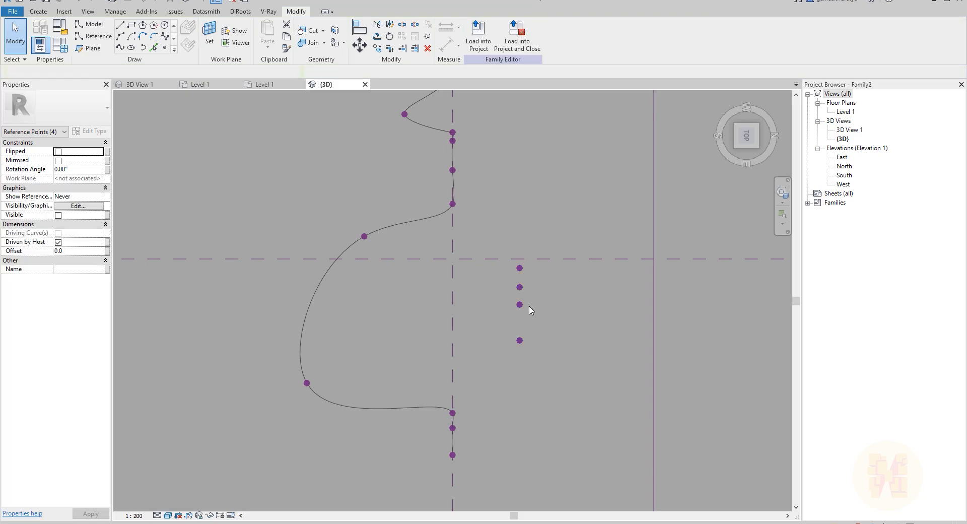
Step: Pull the first two points after the second peak individually toward the reference line in plan
{"action": "middle_click_drag", "start_coordinate": [557, 313], "coordinate": [393, 296], "text": "shift"}
{"action": "scroll", "coordinate": [292, 268], "scroll_direction": "up", "scroll_amount": 2}
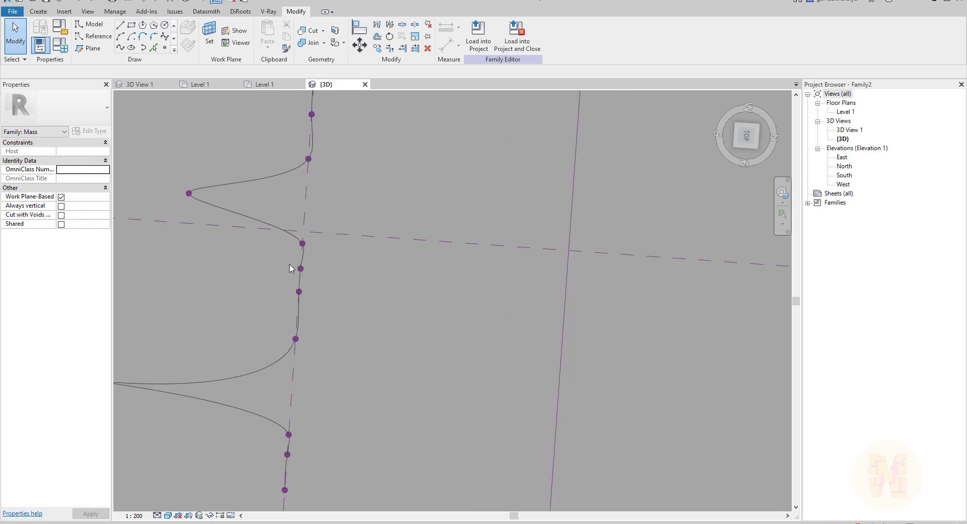
{"action": "left_click", "coordinate": [304, 249]}
{"action": "left_click", "coordinate": [274, 264]}
{"action": "left_click", "coordinate": [326, 258]}
{"action": "left_click_drag", "start_coordinate": [299, 247], "coordinate": [350, 245]}
{"action": "left_click", "coordinate": [299, 268]}
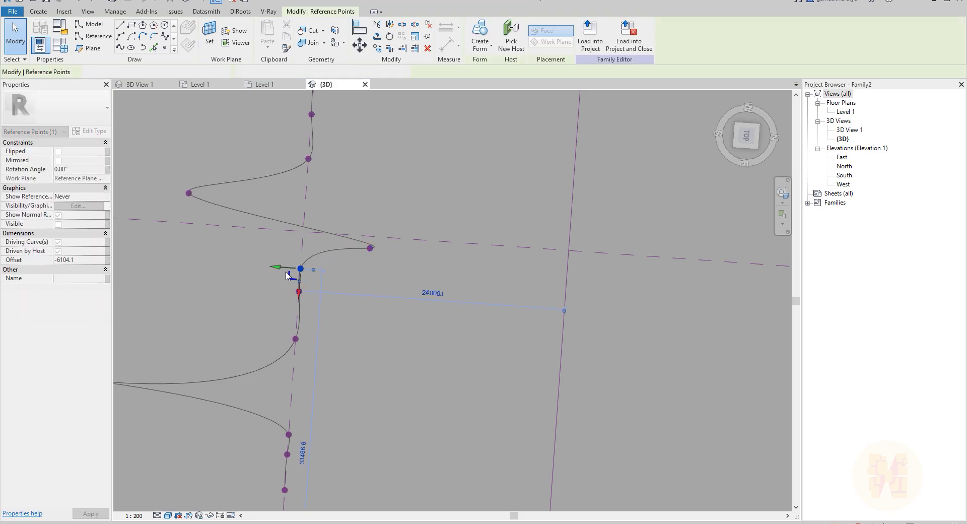
{"action": "left_click_drag", "start_coordinate": [331, 278], "coordinate": [334, 278]}
Step: Pull the next two valley points before the third peak toward the reference line, the first of them by about 5456
{"action": "left_click_drag", "start_coordinate": [243, 279], "coordinate": [335, 301]}
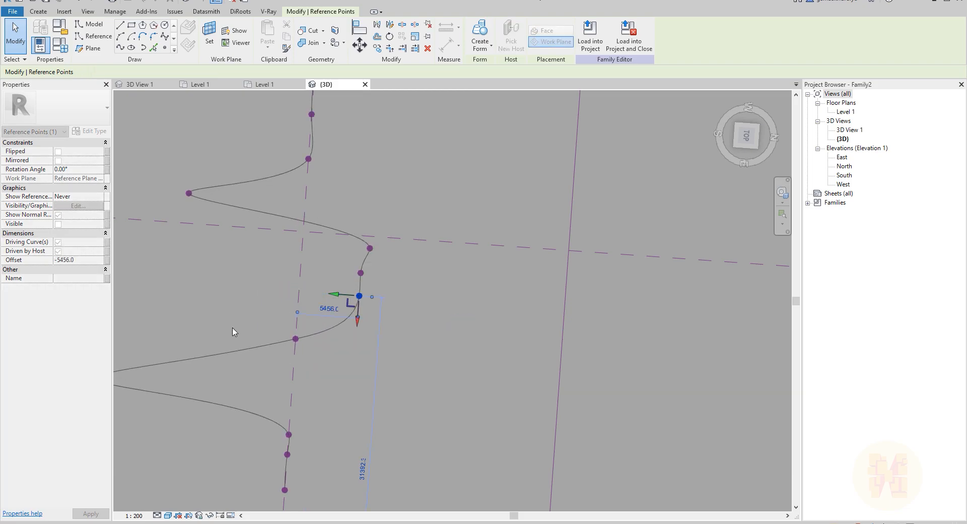
{"action": "left_click_drag", "start_coordinate": [232, 320], "coordinate": [310, 366]}
{"action": "left_click_drag", "start_coordinate": [274, 341], "coordinate": [300, 337]}
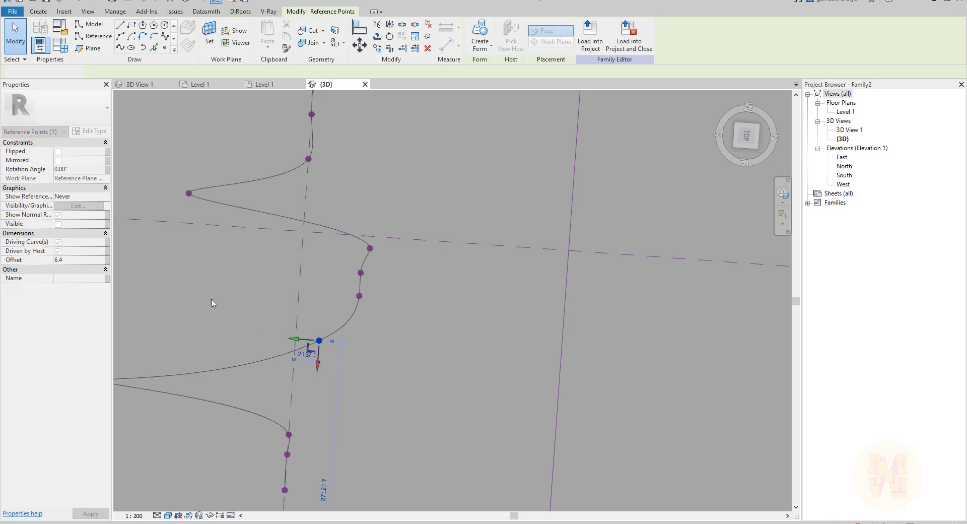
{"action": "left_click", "coordinate": [209, 297]}
Step: Move the spline's end point beyond the third peak outward along the reference plane to lengthen the curve
{"action": "scroll", "coordinate": [249, 321], "scroll_direction": "down", "scroll_amount": 3}
{"action": "middle_click_drag", "start_coordinate": [272, 392], "coordinate": [354, 338]}
{"action": "scroll", "coordinate": [348, 368], "scroll_direction": "up", "scroll_amount": 2}
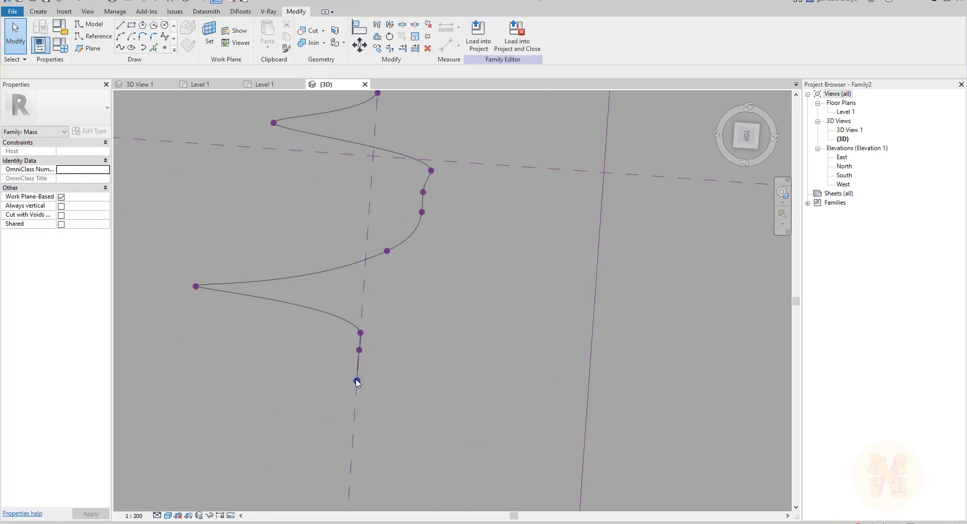
{"action": "left_click_drag", "start_coordinate": [374, 406], "coordinate": [351, 444]}
{"action": "left_click", "coordinate": [318, 361]}
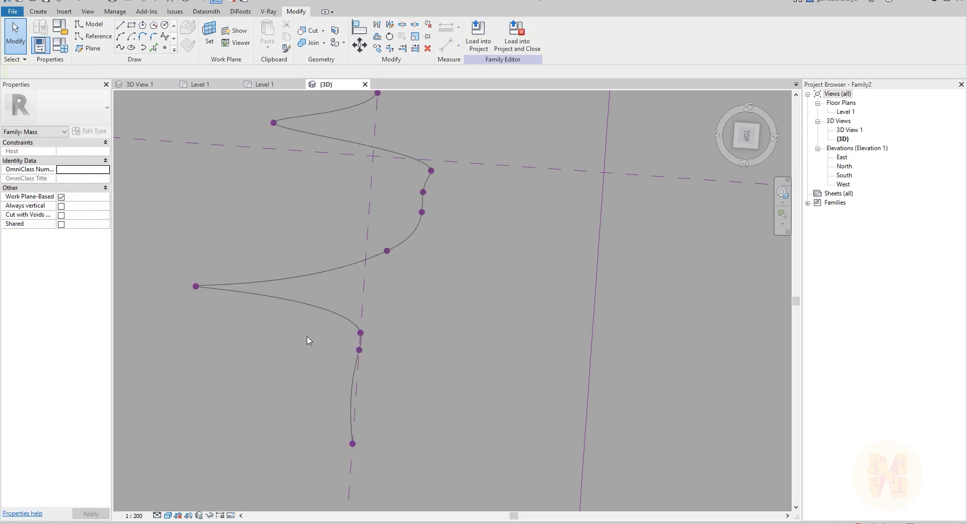
Step: Shift the two points between the third peak and the end point along the reference plane toward the end
{"action": "left_click_drag", "start_coordinate": [366, 378], "coordinate": [359, 398]}
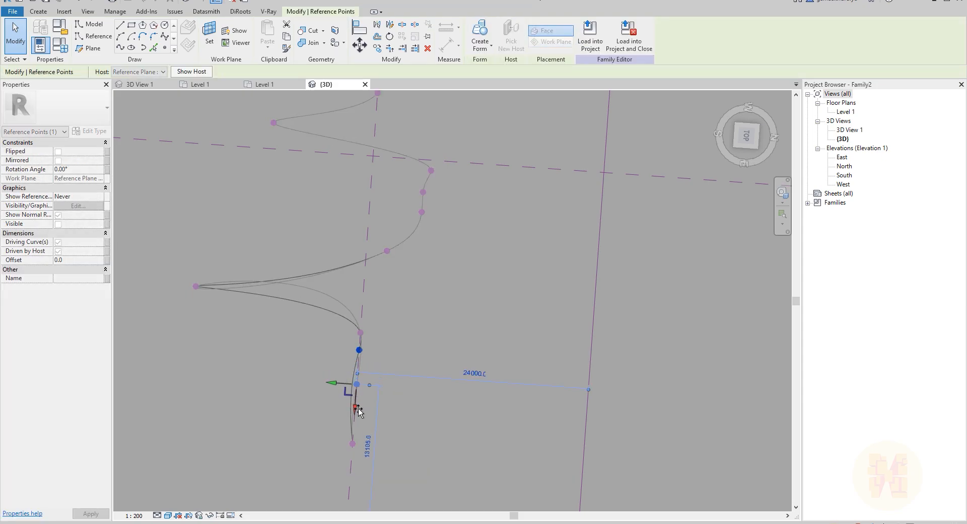
{"action": "left_click", "coordinate": [308, 331]}
{"action": "left_click_drag", "start_coordinate": [407, 368], "coordinate": [359, 399]}
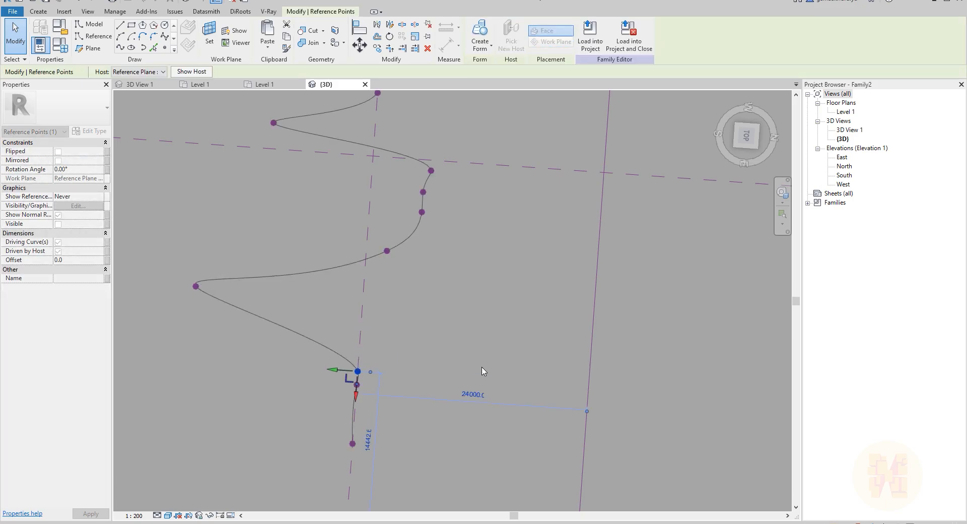
Step: Examine the spline's peaks and valley points in 3D from the side and at an angle
{"action": "left_click", "coordinate": [454, 307]}
{"action": "middle_click_drag", "start_coordinate": [453, 306], "coordinate": [424, 173], "text": "shift"}
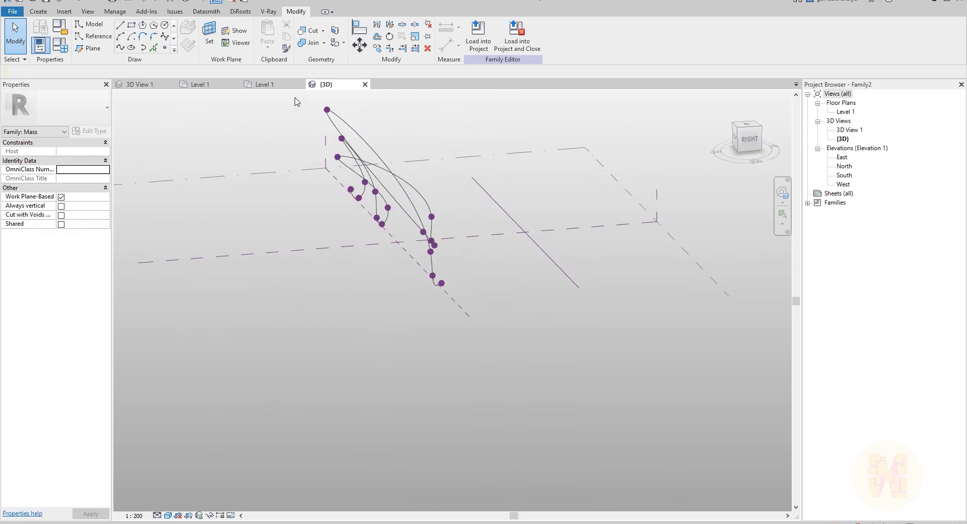
{"action": "left_click_drag", "start_coordinate": [317, 138], "coordinate": [295, 144]}
{"action": "left_click", "coordinate": [280, 129]}
{"action": "mouse_move", "coordinate": [281, 129]}
{"action": "middle_mouse_down", "text": "shift"}
{"action": "mouse_move", "coordinate": [315, 184]}
{"action": "mouse_move", "coordinate": [286, 137]}
{"action": "middle_mouse_up", "text": "shift"}
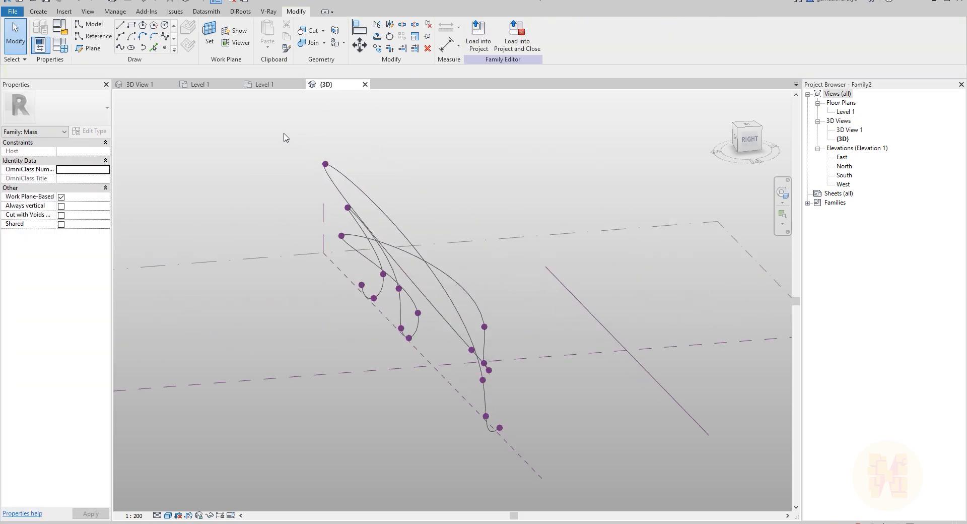
{"action": "left_click_drag", "start_coordinate": [301, 166], "coordinate": [337, 163]}
{"action": "left_click", "coordinate": [237, 158]}
{"action": "middle_click_drag", "start_coordinate": [449, 231], "coordinate": [604, 397], "text": "shift"}
Step: Move the valley point next to the second peak away from the reference line, back toward the spline's reference plane
{"action": "middle_click_drag", "start_coordinate": [370, 356], "coordinate": [396, 293], "text": "shift"}
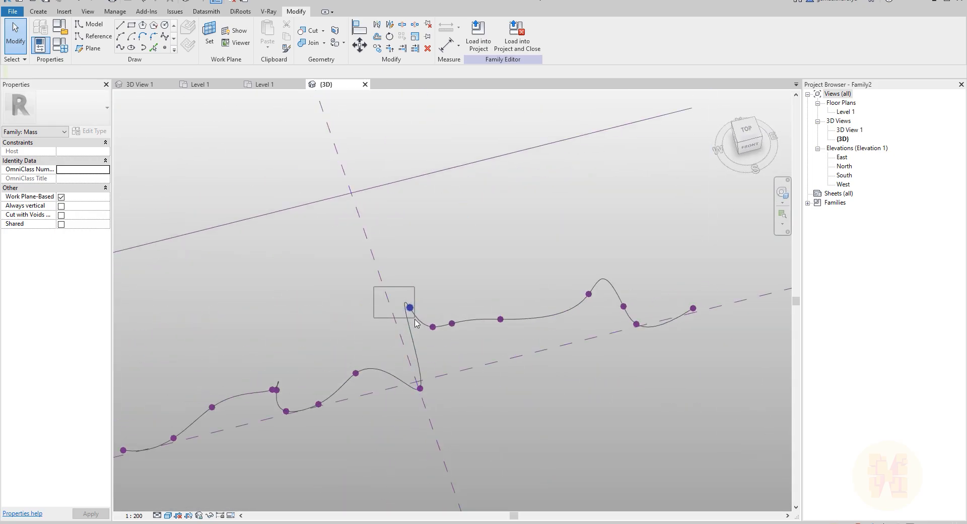
{"action": "left_click", "coordinate": [431, 327]}
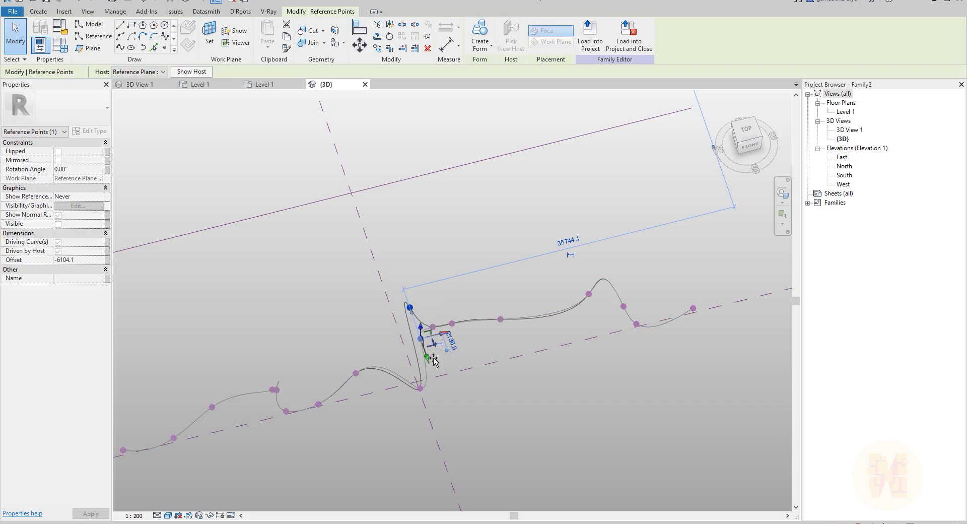
{"action": "left_click_drag", "start_coordinate": [432, 354], "coordinate": [432, 358]}
{"action": "left_click", "coordinate": [529, 451]}
Step: Create a form from the straight reference line and the wave-like spline
{"action": "scroll", "coordinate": [530, 428], "scroll_direction": "down", "scroll_amount": 3}
{"action": "mouse_move", "coordinate": [555, 424]}
{"action": "middle_mouse_down", "text": "shift"}
{"action": "mouse_move", "coordinate": [498, 360]}
{"action": "mouse_move", "coordinate": [344, 381]}
{"action": "mouse_move", "coordinate": [425, 282]}
{"action": "mouse_move", "coordinate": [265, 244]}
{"action": "mouse_move", "coordinate": [236, 250]}
{"action": "middle_mouse_up", "text": "shift"}
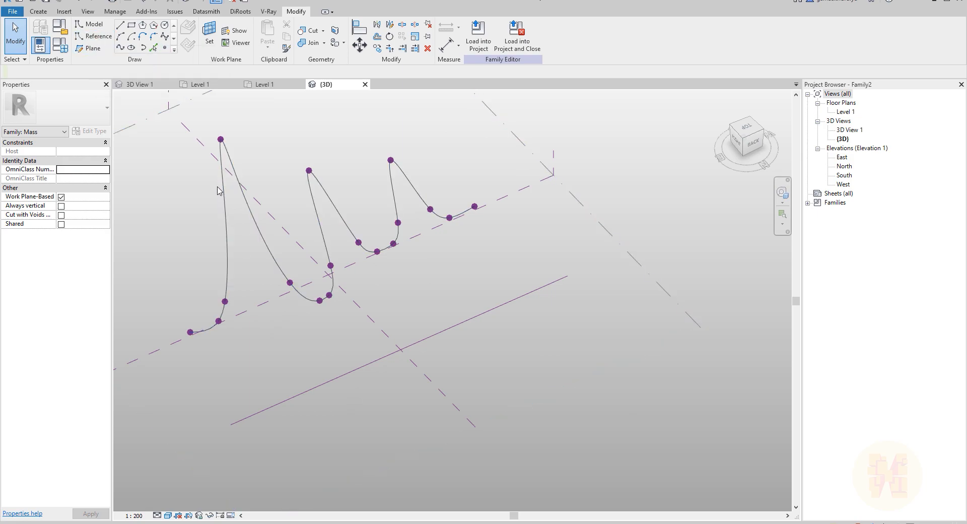
{"action": "left_click", "coordinate": [226, 207]}
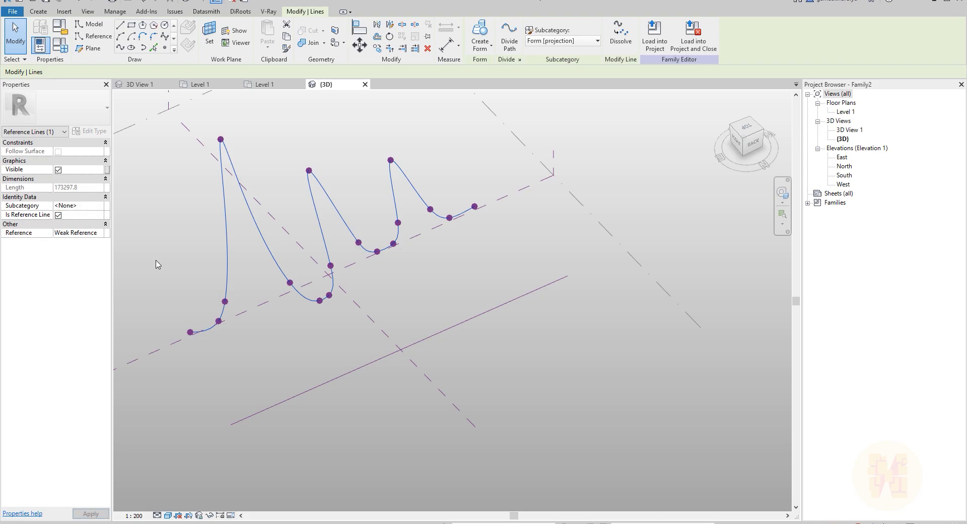
{"action": "left_click", "coordinate": [168, 269]}
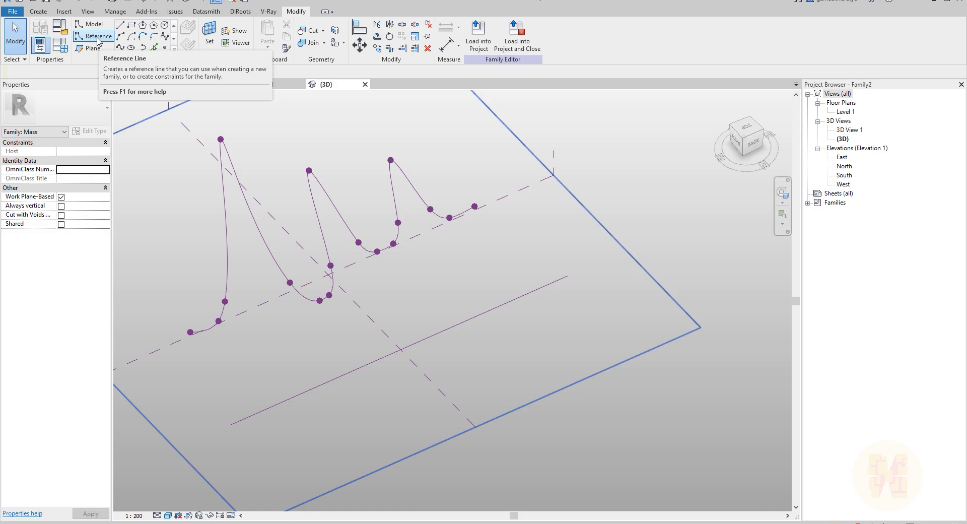
{"action": "left_click", "coordinate": [363, 367]}
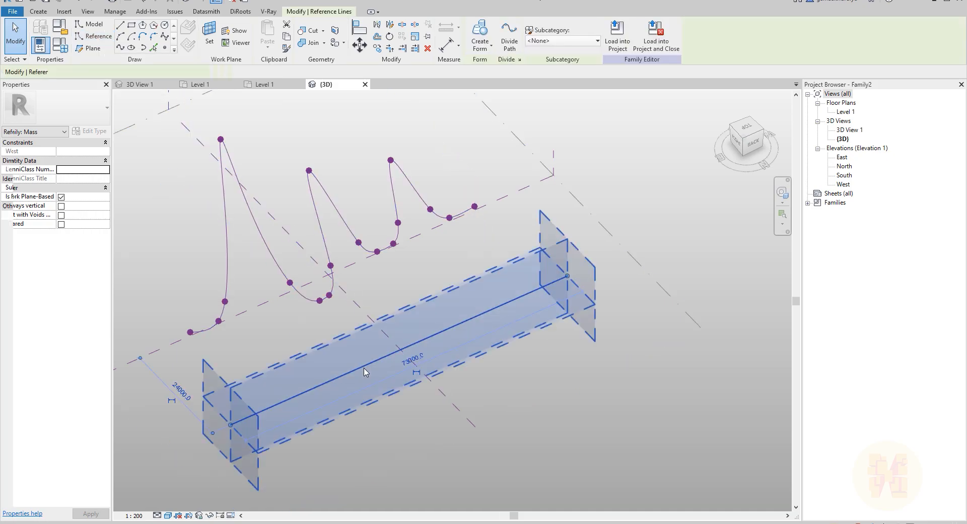
{"action": "left_click", "coordinate": [228, 240], "text": "ctrl"}
{"action": "middle_click_drag", "start_coordinate": [248, 277], "coordinate": [554, 236], "text": "shift"}
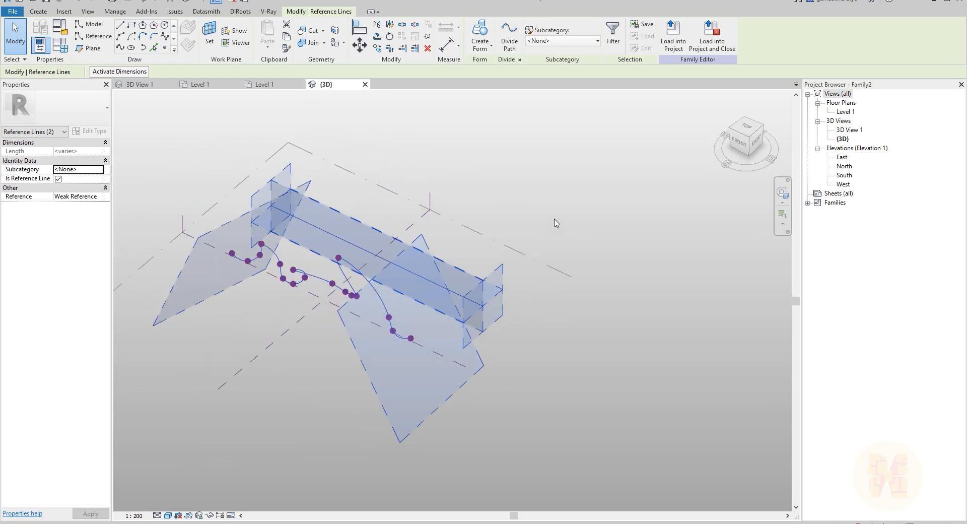
{"action": "left_click", "coordinate": [482, 28]}
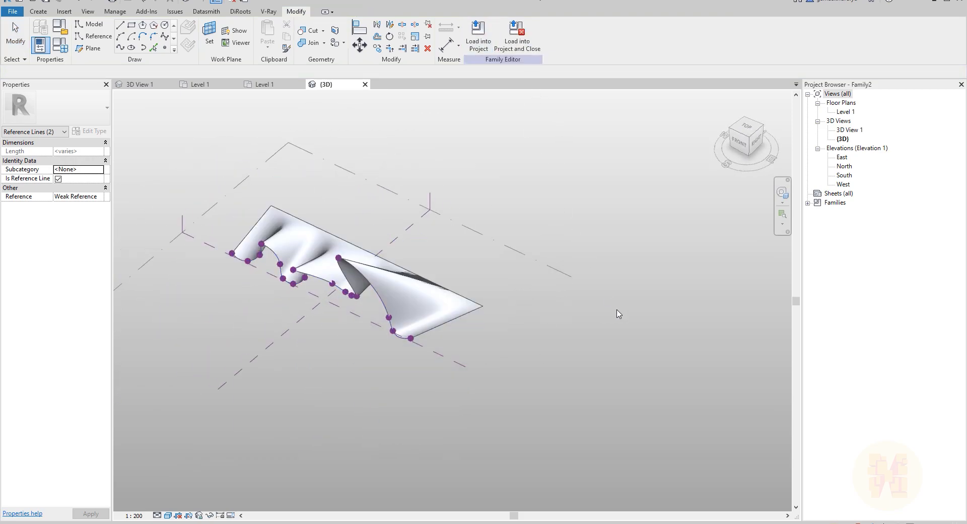
Step: Examine the new surface from the front and the side, checking how its reference points sit relative to the plane
{"action": "middle_click_drag", "start_coordinate": [584, 332], "coordinate": [395, 328], "text": "shift"}
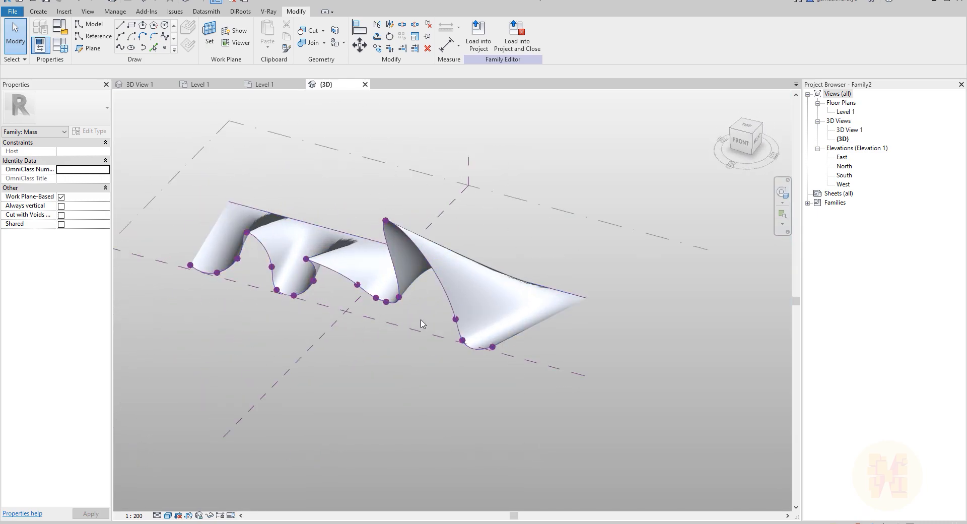
{"action": "scroll", "coordinate": [397, 202], "scroll_direction": "up", "scroll_amount": 2}
{"action": "middle_click_drag", "start_coordinate": [218, 282], "coordinate": [247, 159], "text": "shift"}
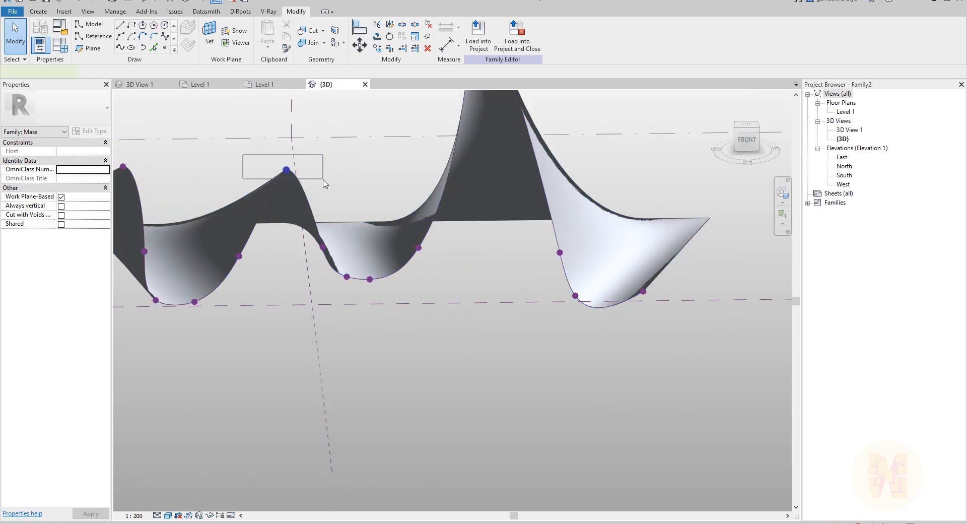
{"action": "left_click_drag", "start_coordinate": [323, 180], "coordinate": [324, 181]}
{"action": "middle_click_drag", "start_coordinate": [324, 181], "coordinate": [287, 269], "text": "shift"}
{"action": "left_click_drag", "start_coordinate": [287, 267], "coordinate": [309, 292]}
{"action": "middle_click_drag", "start_coordinate": [309, 293], "coordinate": [422, 409], "text": "shift"}
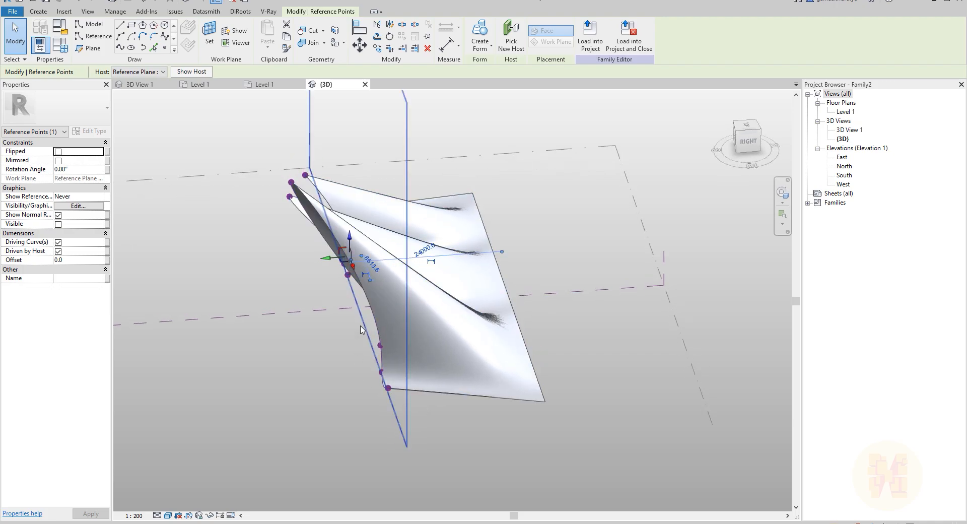
{"action": "left_click", "coordinate": [281, 271]}
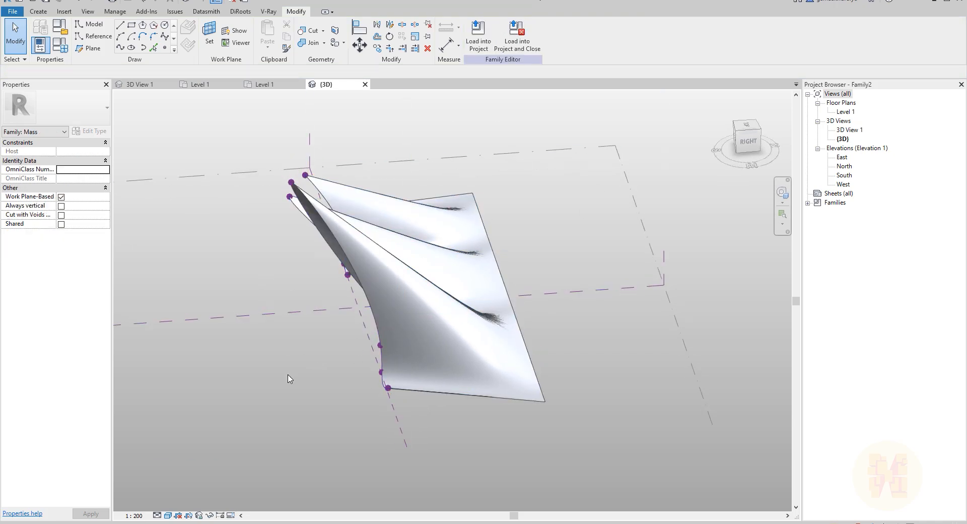
Step: Load the mass family into Project4 and place one instance in the Level 1 floor plan
{"action": "left_click", "coordinate": [478, 38]}
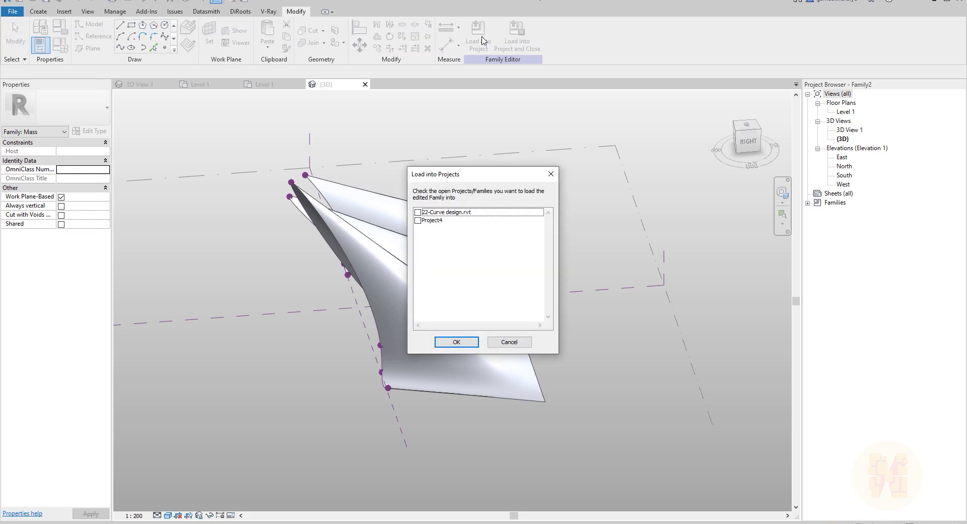
{"action": "left_click", "coordinate": [418, 220]}
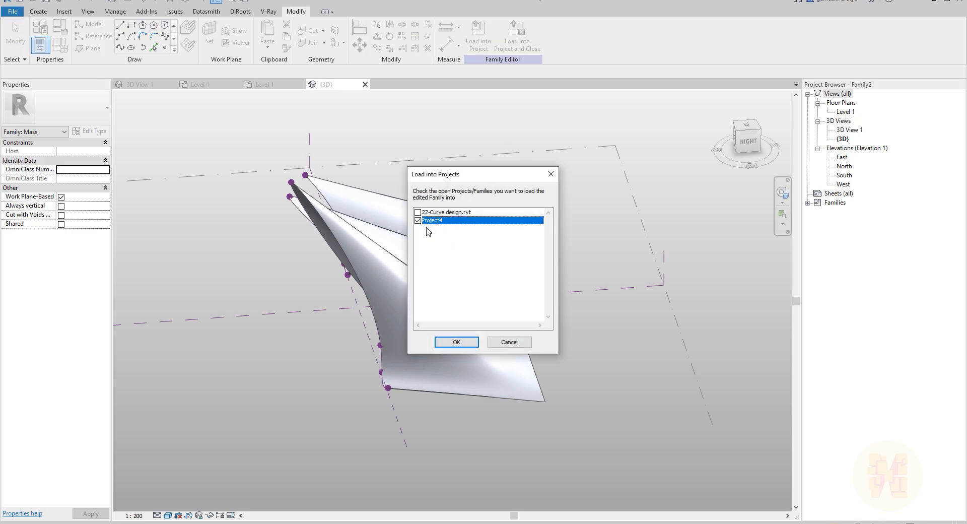
{"action": "left_click", "coordinate": [457, 342]}
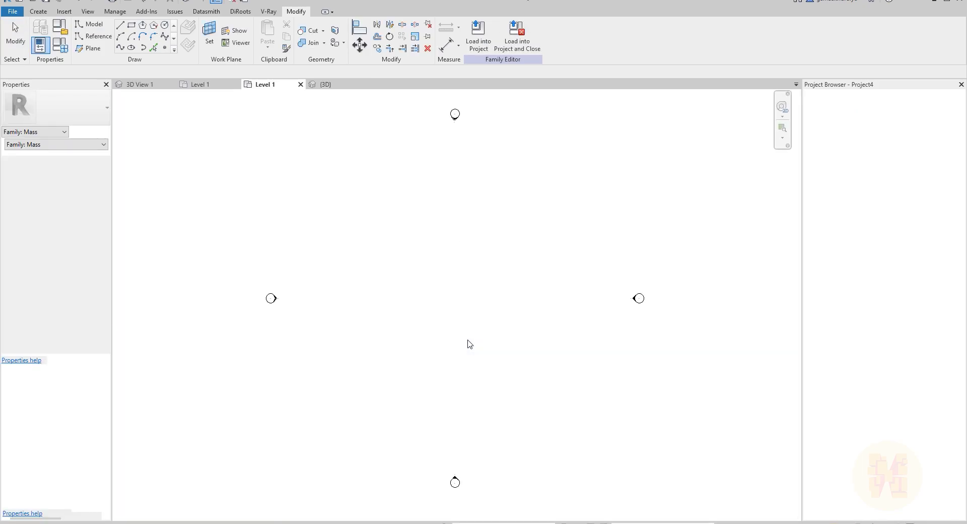
{"action": "left_click", "coordinate": [206, 267]}
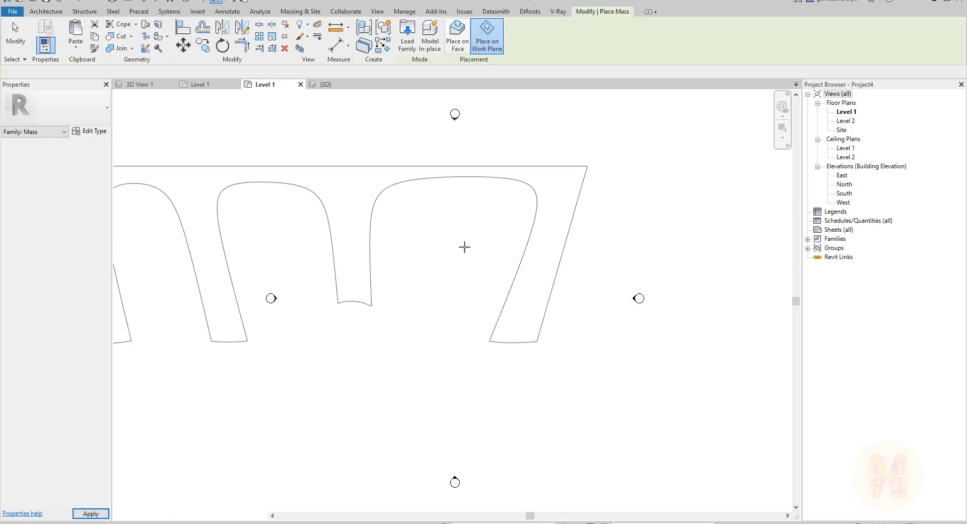
{"action": "left_click", "coordinate": [458, 367]}
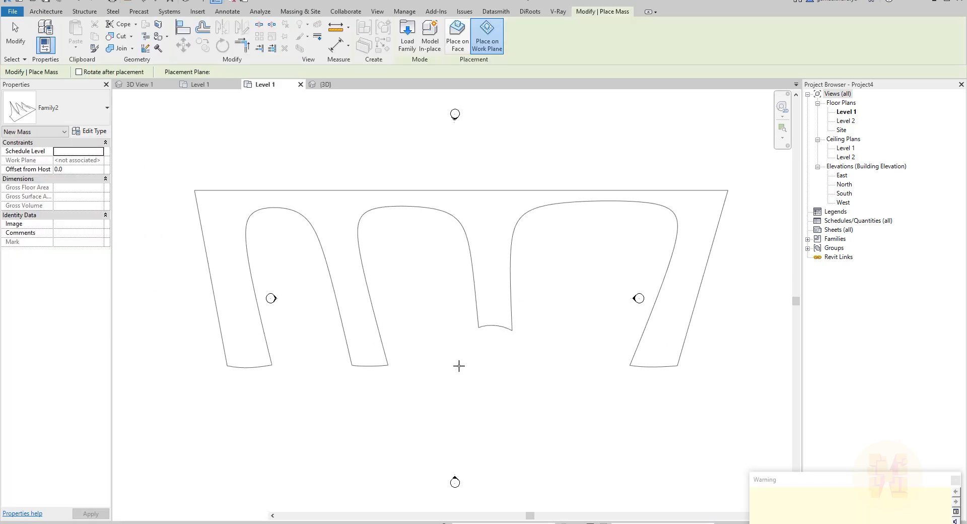
{"action": "key", "text": "Escape"}
{"action": "key", "text": "Escape"}
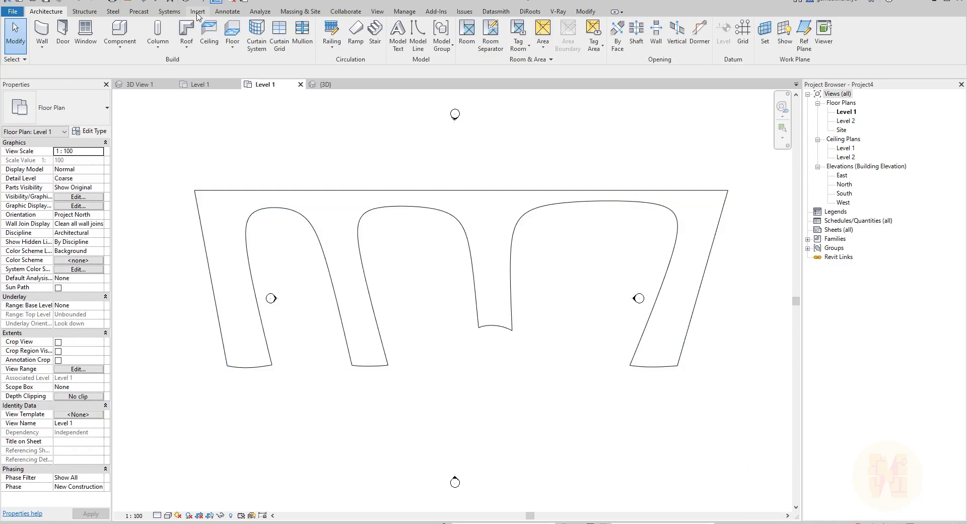
Step: View the placed mass in the project's default 3D view and apply the Show Mass Form and Floors setting
{"action": "middle_click_drag", "start_coordinate": [572, 360], "coordinate": [466, 258], "text": "shift"}
{"action": "left_click", "coordinate": [301, 11]}
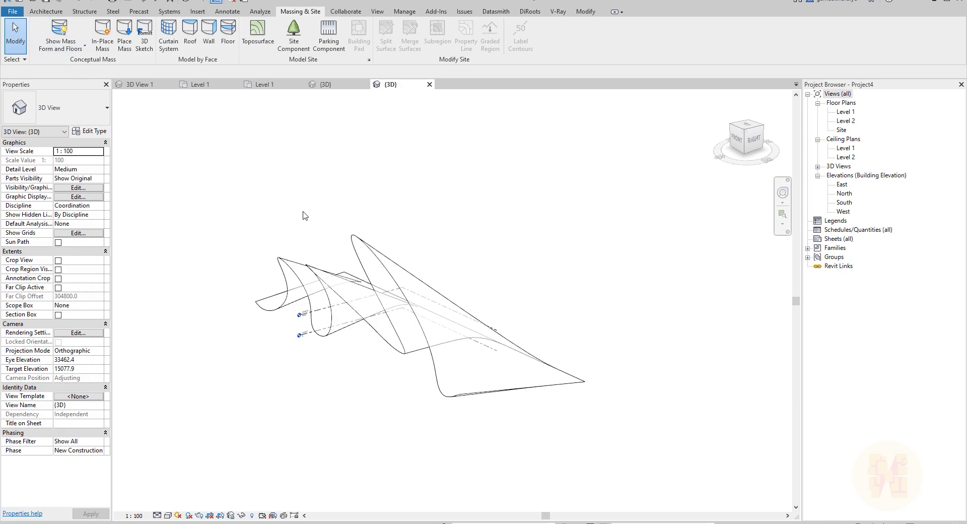
{"action": "middle_click_drag", "start_coordinate": [432, 264], "coordinate": [455, 341], "text": "shift"}
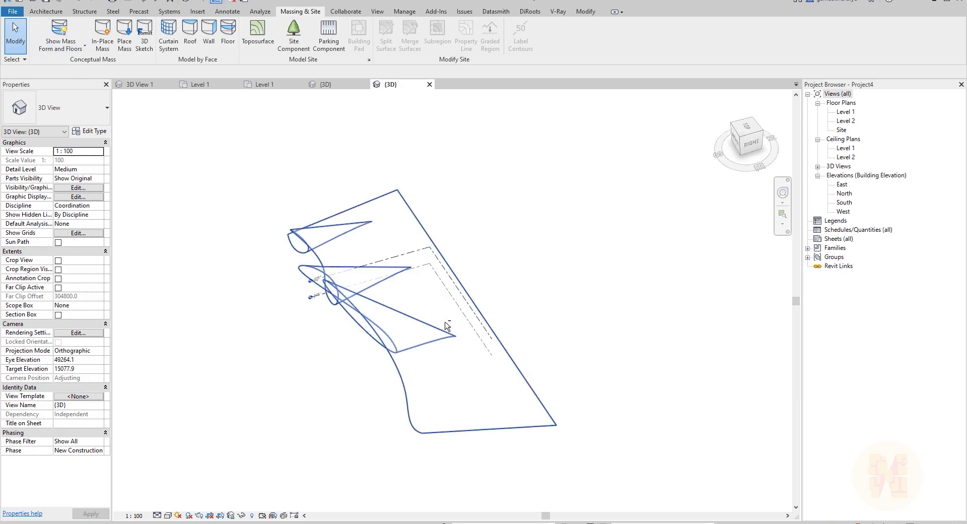
{"action": "left_click", "coordinate": [73, 51]}
{"action": "left_click", "coordinate": [86, 64]}
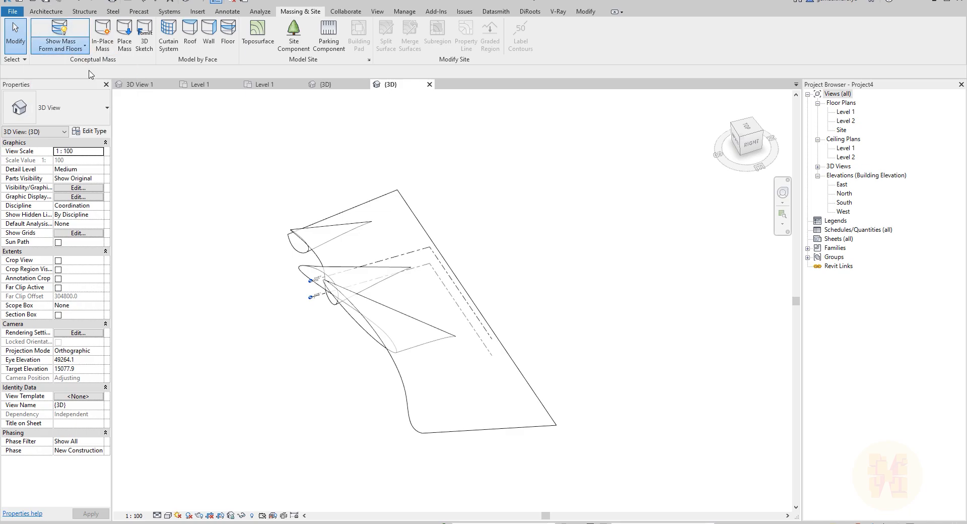
{"action": "left_click", "coordinate": [69, 39]}
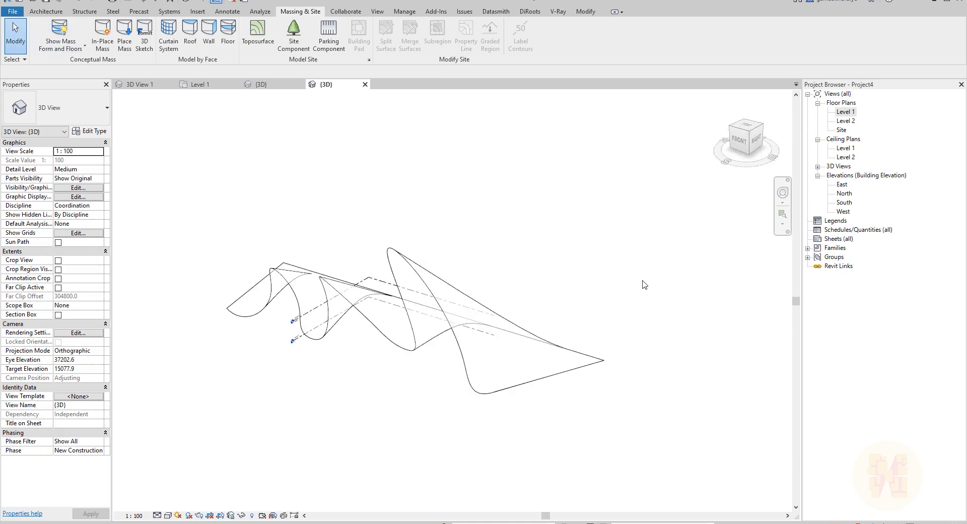
Step: Place a perspective camera in the Level 1 plan, southeast of the mass and aimed at its northwest corner
{"action": "double_click", "coordinate": [843, 114]}
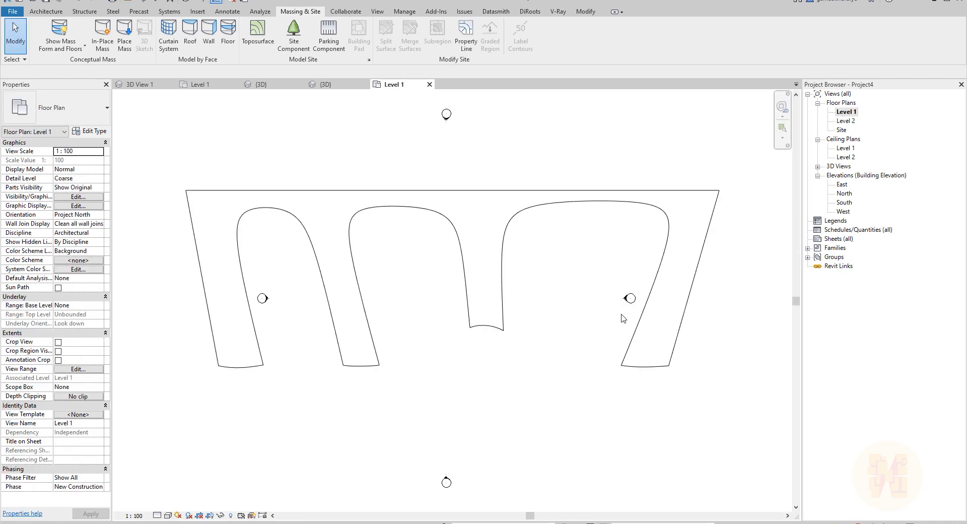
{"action": "scroll", "coordinate": [620, 317], "scroll_direction": "down", "scroll_amount": 2}
{"action": "scroll", "coordinate": [627, 312], "scroll_direction": "up", "scroll_amount": 2}
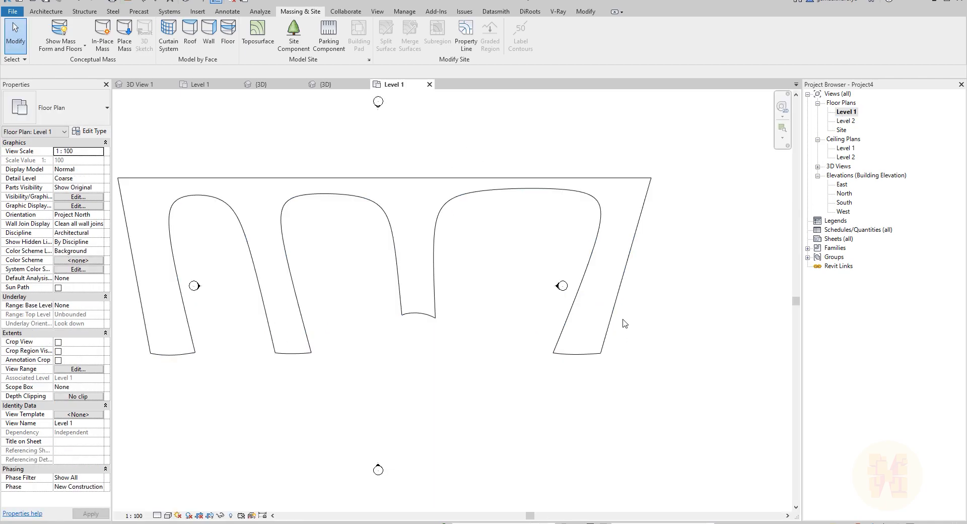
{"action": "left_click", "coordinate": [377, 13]}
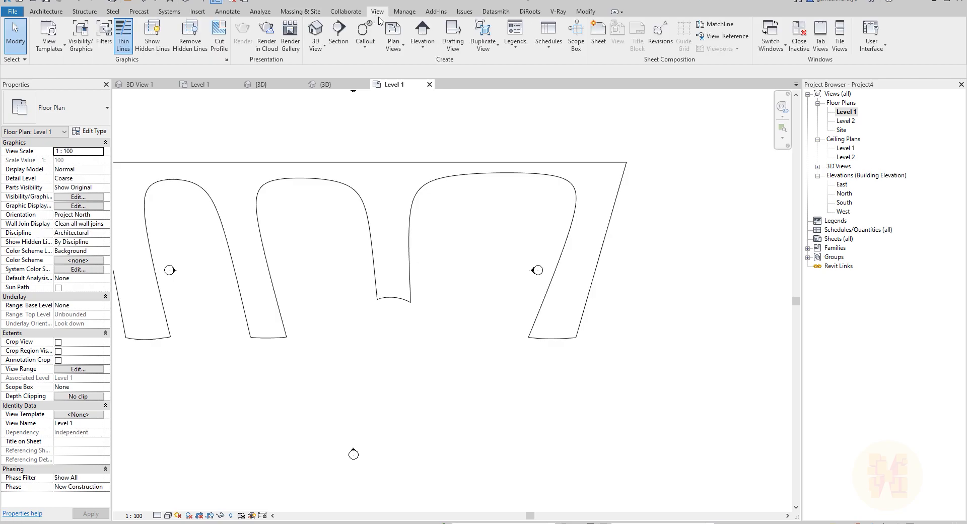
{"action": "left_click", "coordinate": [320, 52]}
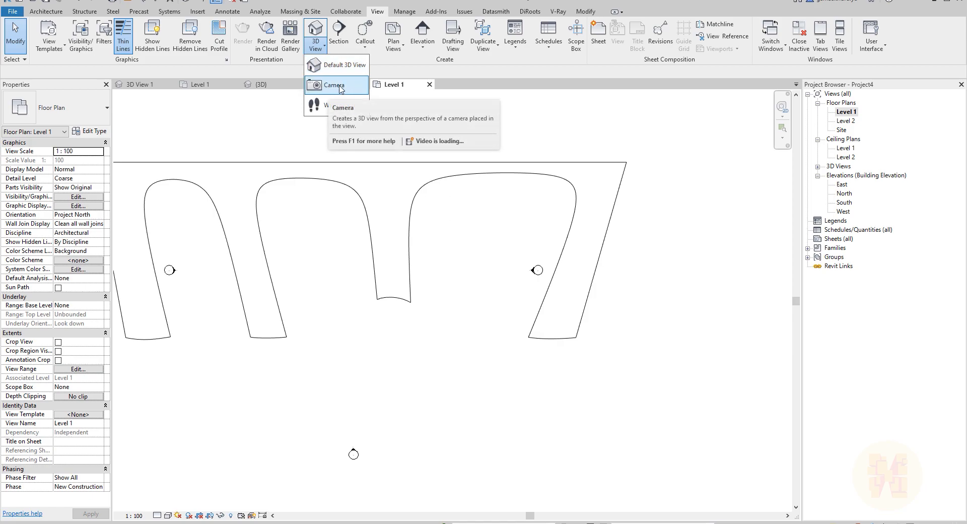
{"action": "left_click", "coordinate": [335, 85]}
{"action": "scroll", "coordinate": [539, 304], "scroll_direction": "down", "scroll_amount": 2}
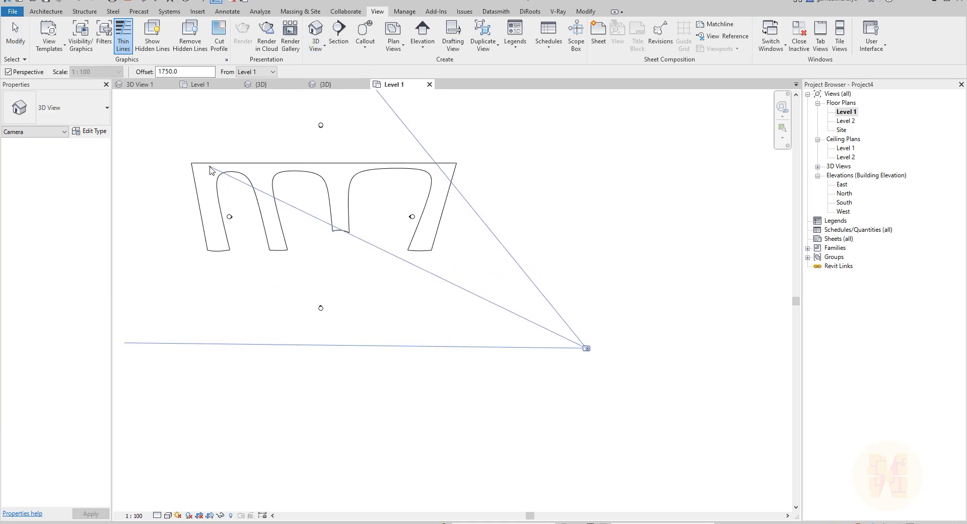
{"action": "left_click", "coordinate": [212, 170]}
{"action": "scroll", "coordinate": [529, 291], "scroll_direction": "down", "scroll_amount": 3}
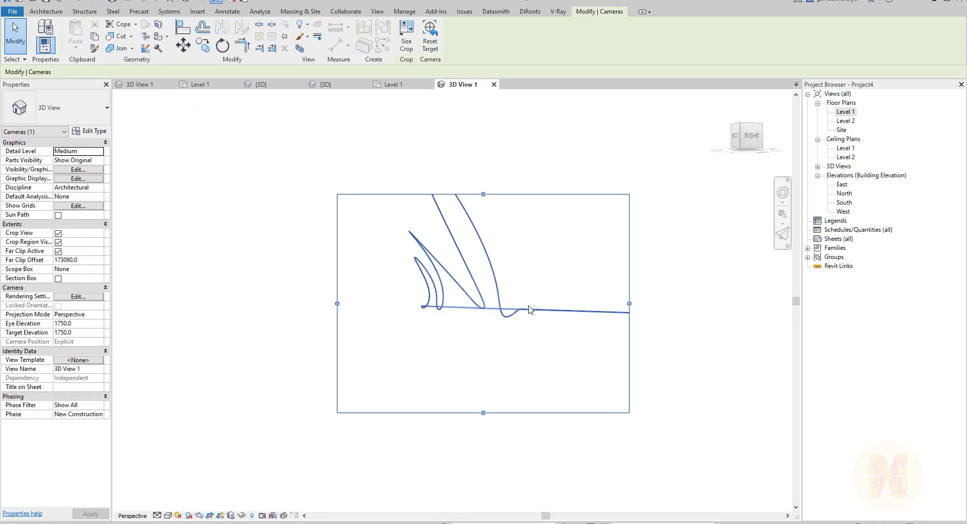
Step: Set the camera view's visual style to Shaded and its detail level to Fine
{"action": "left_click", "coordinate": [172, 514]}
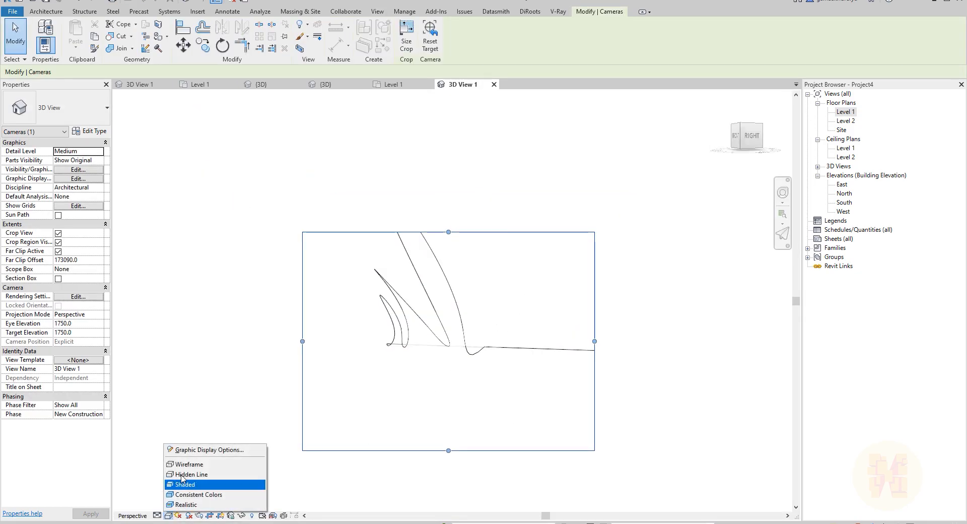
{"action": "left_click", "coordinate": [191, 484]}
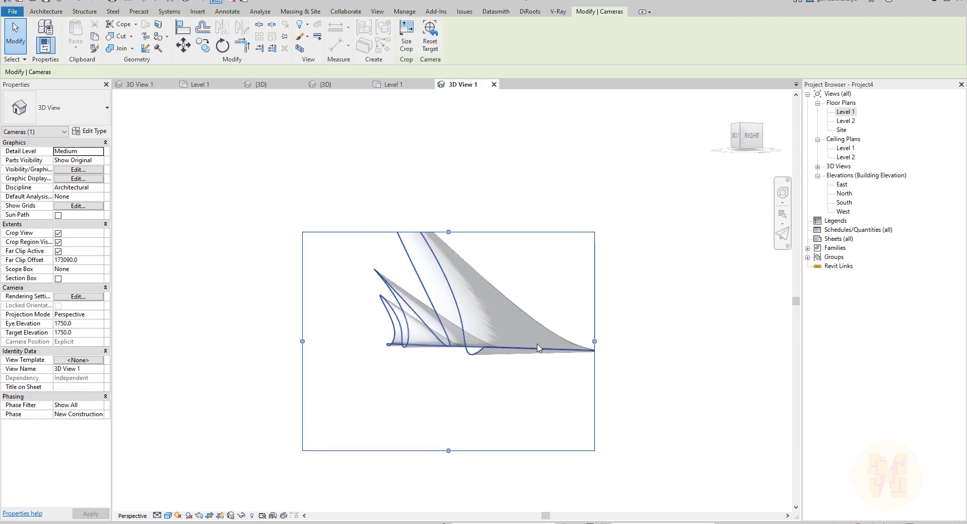
{"action": "left_click", "coordinate": [156, 515]}
{"action": "left_click", "coordinate": [168, 506]}
Step: Extend the camera view's crop region above the tallest peak and tighten its lower edge and sides around the mass
{"action": "left_click_drag", "start_coordinate": [446, 229], "coordinate": [448, 144]}
{"action": "left_click_drag", "start_coordinate": [448, 450], "coordinate": [440, 379]}
{"action": "left_click_drag", "start_coordinate": [306, 259], "coordinate": [334, 261]}
{"action": "left_click_drag", "start_coordinate": [595, 261], "coordinate": [543, 262]}
{"action": "left_click_drag", "start_coordinate": [335, 262], "coordinate": [358, 262]}
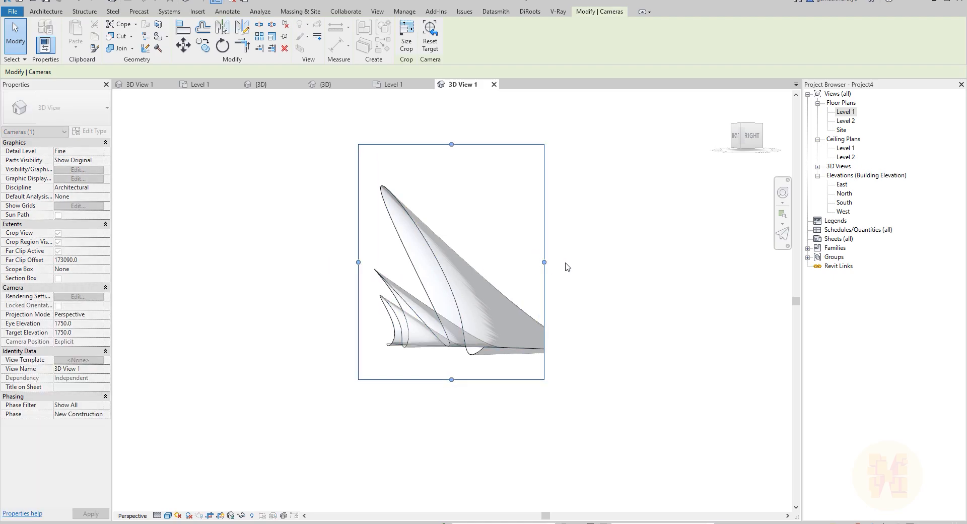
{"action": "left_click_drag", "start_coordinate": [543, 262], "coordinate": [521, 262]}
{"action": "left_click_drag", "start_coordinate": [358, 261], "coordinate": [340, 260]}
Step: Trim the crop region's lower edge slightly and raise its upper edge for more space above the tallest peak
{"action": "scroll", "coordinate": [536, 259], "scroll_direction": "up", "scroll_amount": 2}
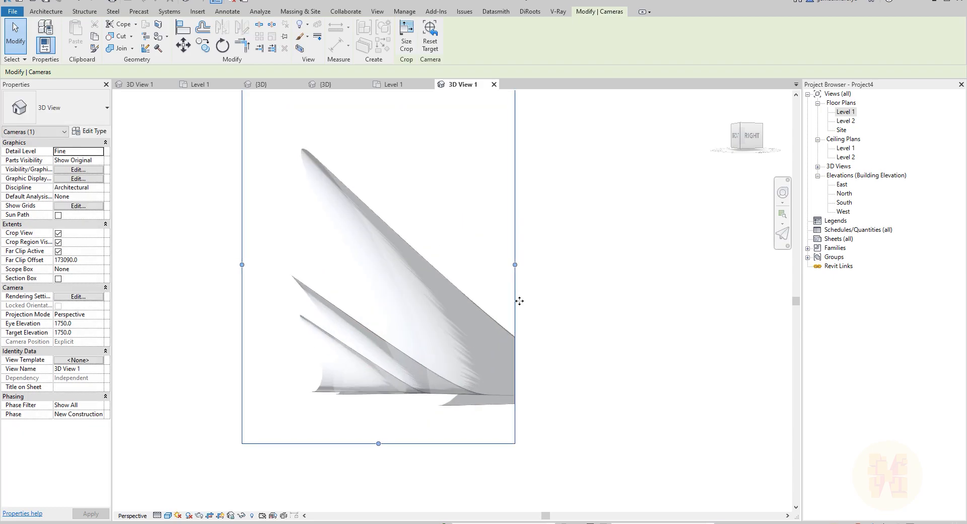
{"action": "middle_click_drag", "start_coordinate": [536, 310], "coordinate": [543, 332]}
{"action": "left_click_drag", "start_coordinate": [387, 467], "coordinate": [386, 439]}
{"action": "middle_click_drag", "start_coordinate": [407, 138], "coordinate": [403, 169]}
{"action": "left_click_drag", "start_coordinate": [382, 135], "coordinate": [382, 122]}
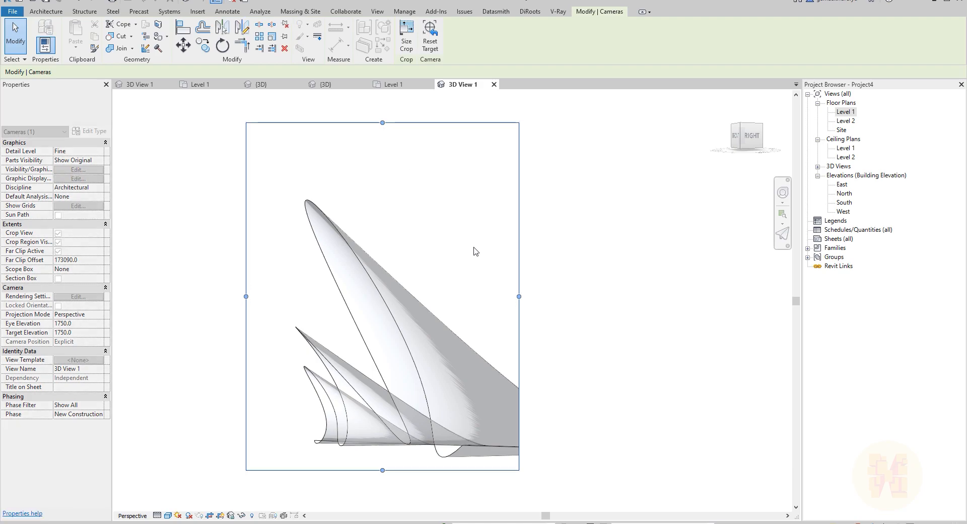
{"action": "left_click", "coordinate": [413, 32]}
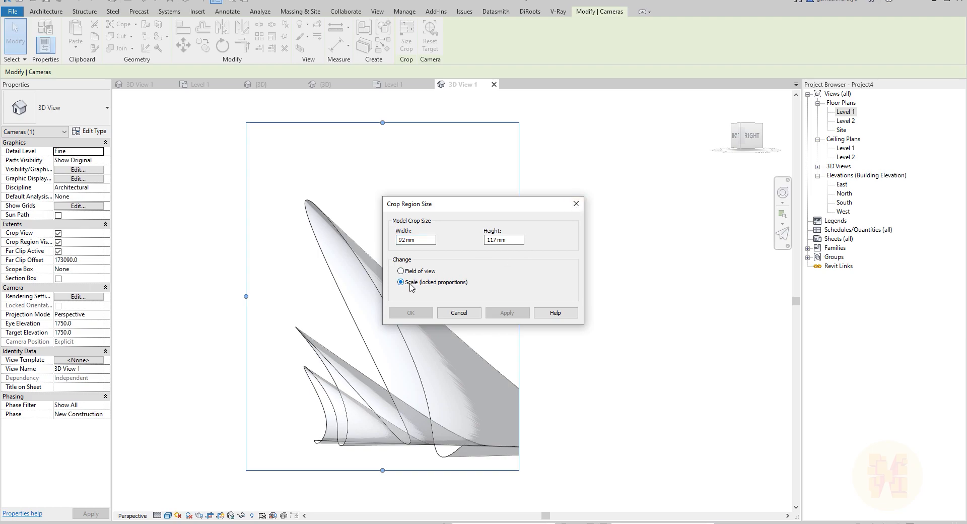
{"action": "left_click", "coordinate": [577, 204]}
{"action": "left_click", "coordinate": [633, 306]}
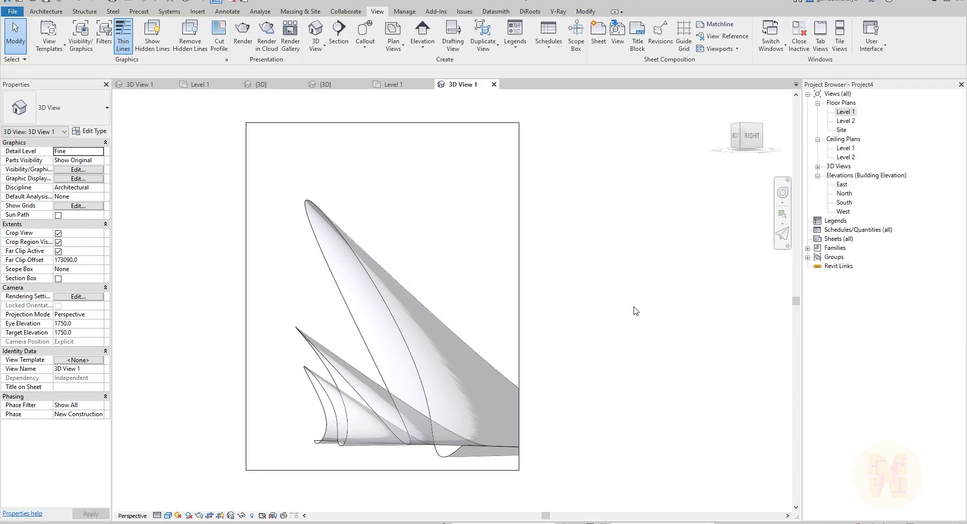
Step: Raise the upper edge of the camera view's crop region a little further above the tallest peak
{"action": "scroll", "coordinate": [571, 273], "scroll_direction": "down", "scroll_amount": 1}
{"action": "middle_click_drag", "start_coordinate": [571, 277], "coordinate": [566, 311]}
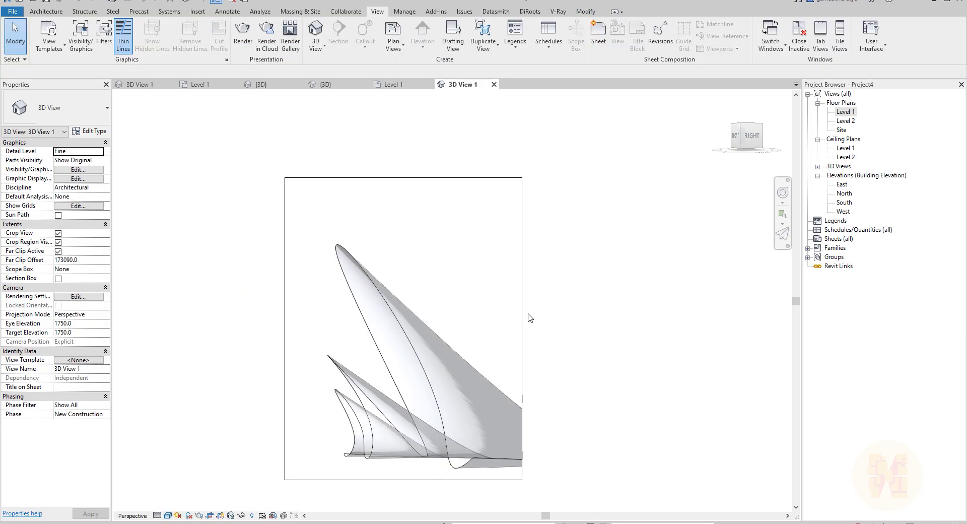
{"action": "left_click", "coordinate": [403, 178]}
{"action": "left_click_drag", "start_coordinate": [403, 178], "coordinate": [403, 155]}
{"action": "left_click", "coordinate": [564, 297]}
{"action": "middle_click_drag", "start_coordinate": [590, 335], "coordinate": [558, 347]}
{"action": "left_click", "coordinate": [394, 452]}
{"action": "left_click_drag", "start_coordinate": [395, 452], "coordinate": [394, 452]}
{"action": "left_click", "coordinate": [572, 321]}
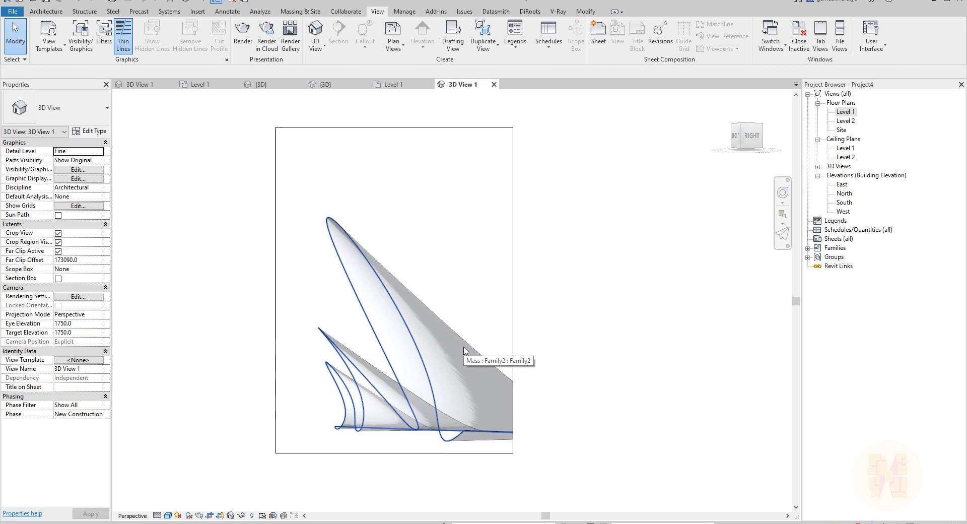
Step: Examine the mass in the camera view and switch to the project's default {3D} view with nothing selected
{"action": "scroll", "coordinate": [470, 328], "scroll_direction": "up", "scroll_amount": 2}
{"action": "scroll", "coordinate": [437, 320], "scroll_direction": "up", "scroll_amount": 1}
{"action": "middle_click_drag", "start_coordinate": [341, 329], "coordinate": [361, 381]}
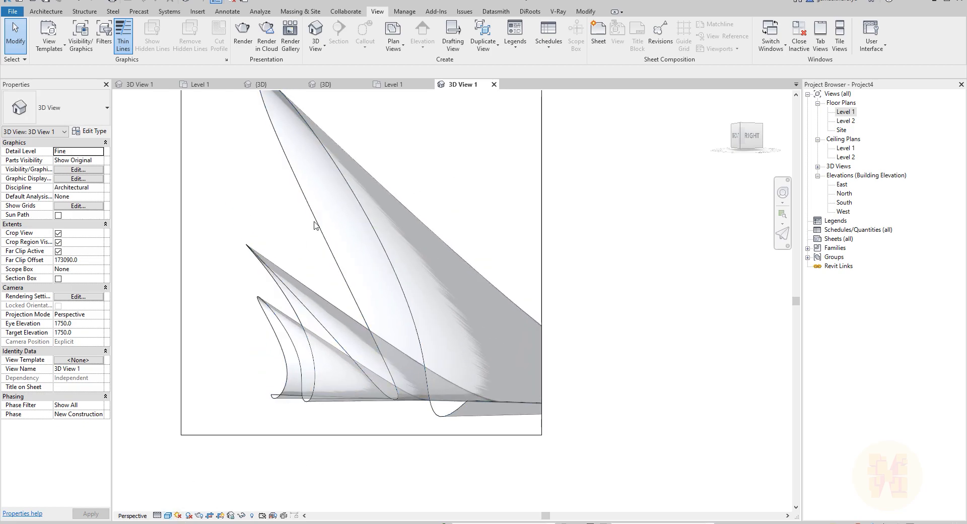
{"action": "middle_click_drag", "start_coordinate": [386, 231], "coordinate": [410, 264]}
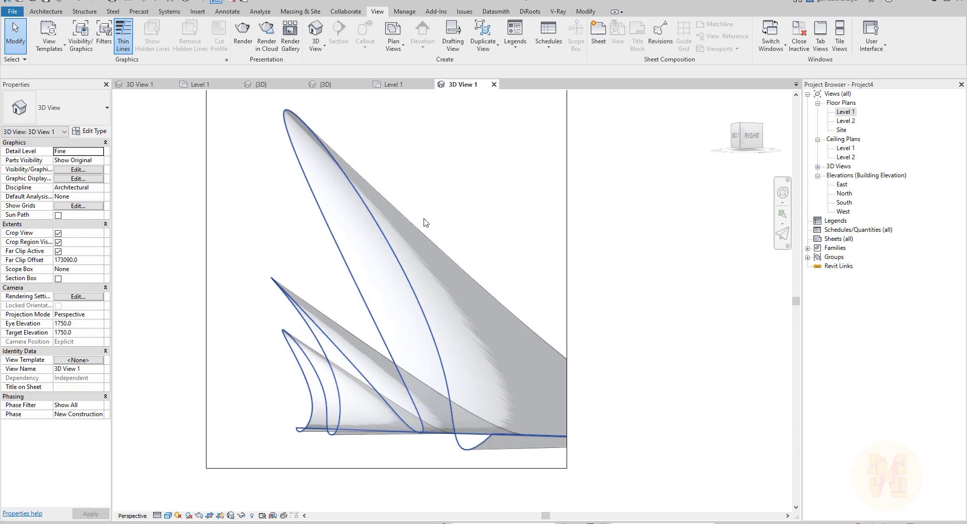
{"action": "left_click", "coordinate": [429, 302]}
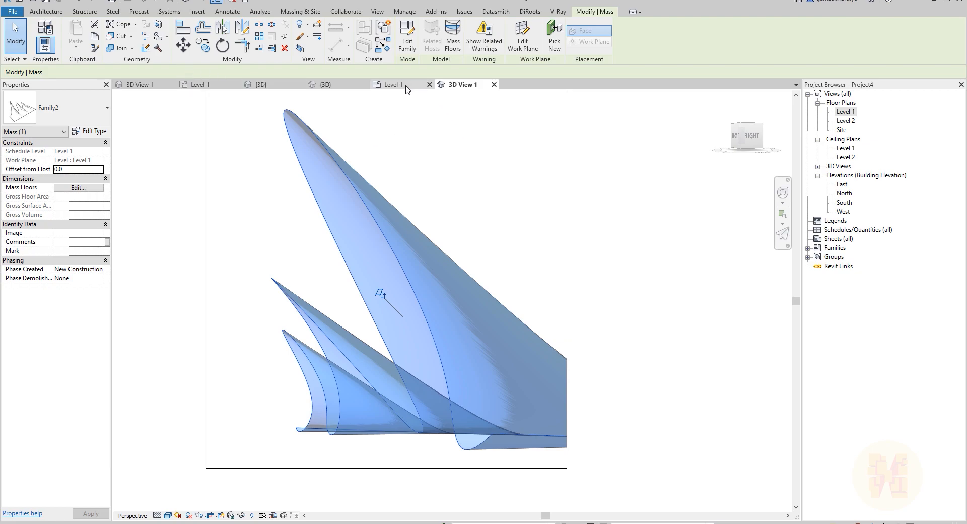
{"action": "left_click", "coordinate": [323, 84]}
{"action": "key", "text": "Escape"}
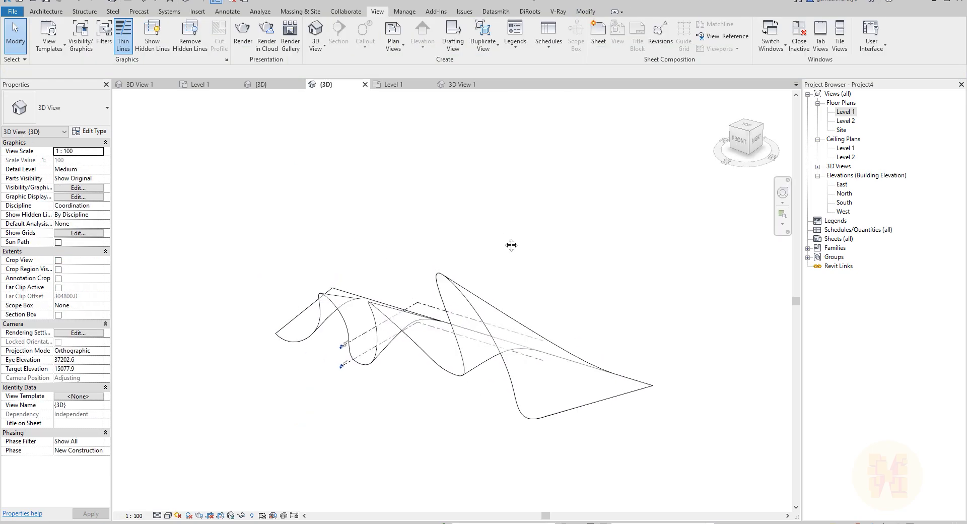
Step: Try to create a Generic - 125mm basic roof by face on the mass's curved surface
{"action": "left_click", "coordinate": [538, 390]}
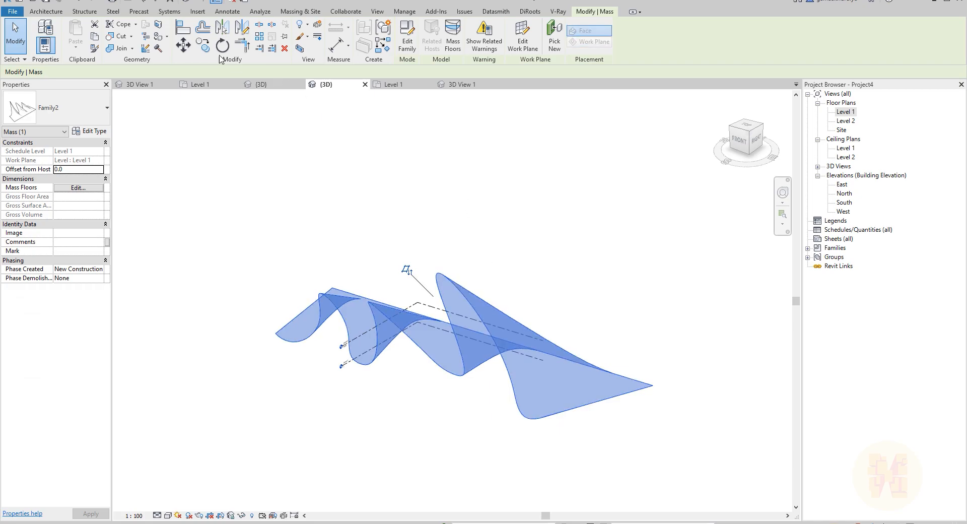
{"action": "left_click", "coordinate": [311, 14]}
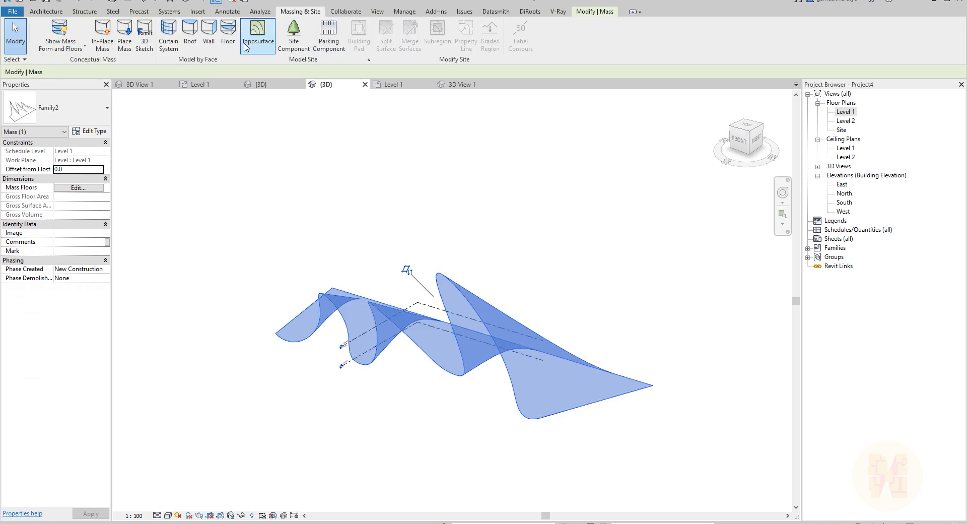
{"action": "left_click", "coordinate": [192, 44]}
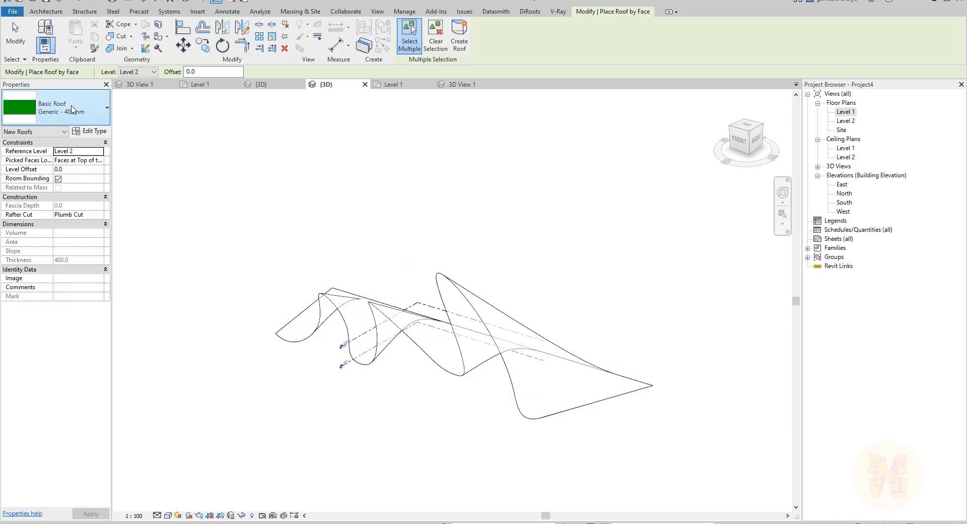
{"action": "left_click", "coordinate": [62, 111]}
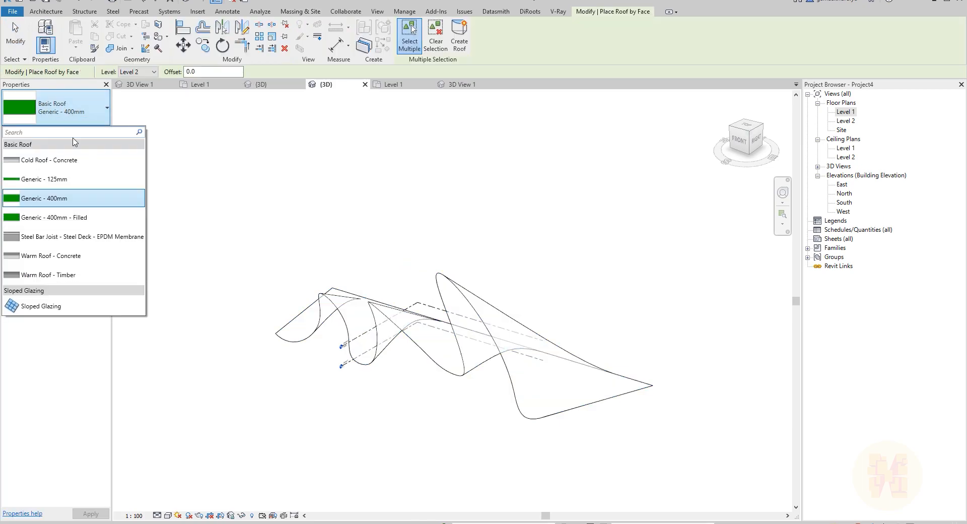
{"action": "left_click", "coordinate": [77, 184]}
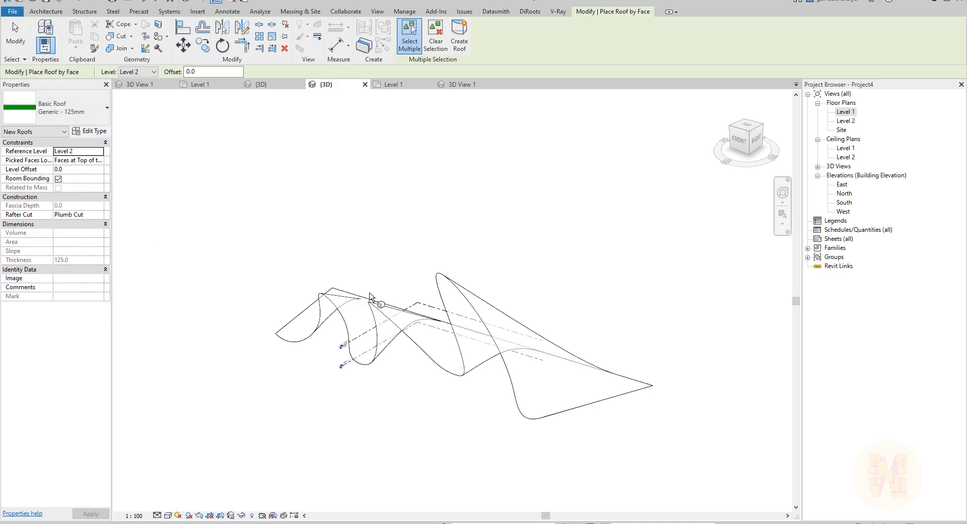
{"action": "left_click", "coordinate": [342, 334]}
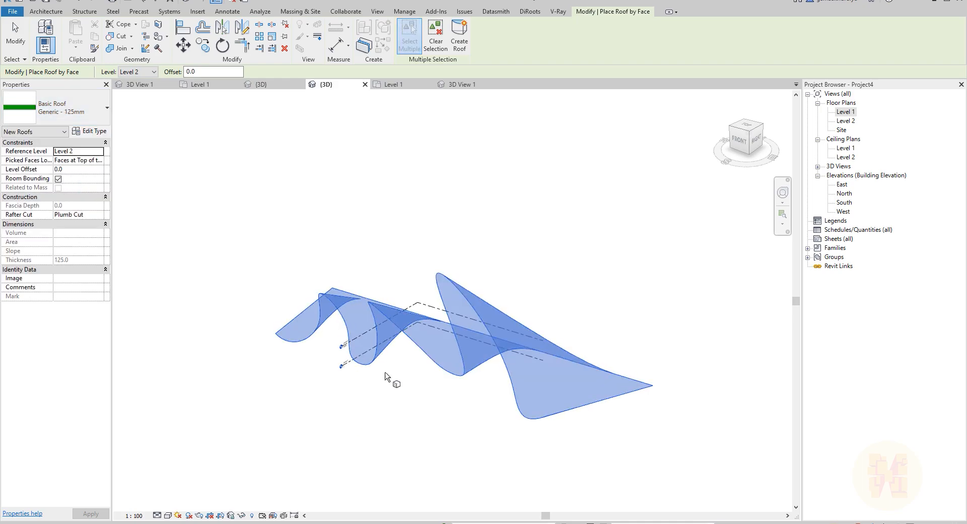
{"action": "left_click", "coordinate": [461, 43]}
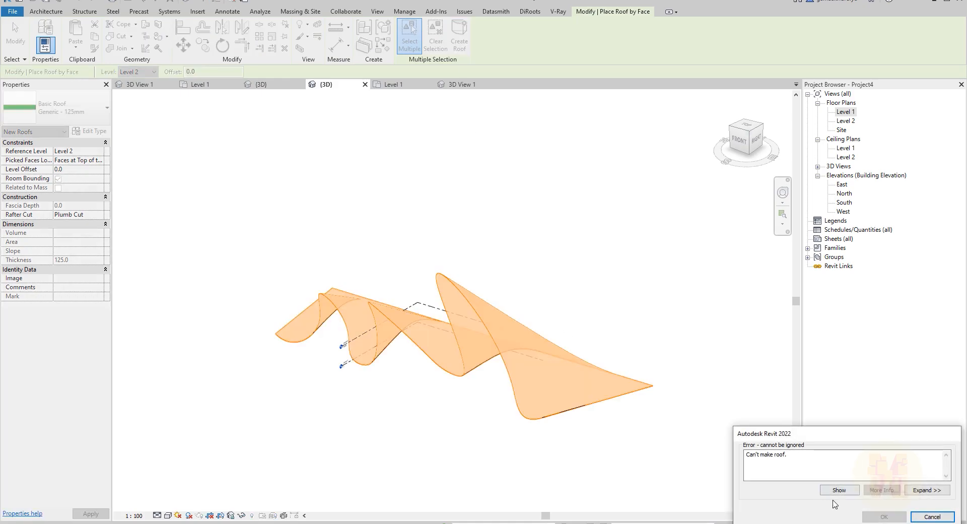
{"action": "left_click_drag", "start_coordinate": [805, 462], "coordinate": [723, 449]}
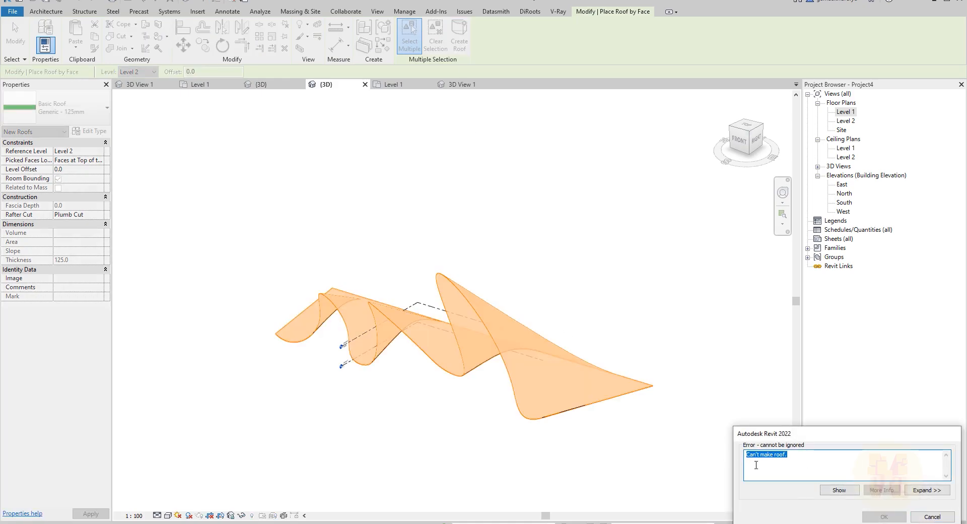
{"action": "left_click", "coordinate": [931, 516]}
{"action": "middle_click_drag", "start_coordinate": [455, 272], "coordinate": [373, 334], "text": "shift"}
{"action": "key", "text": "Escape"}
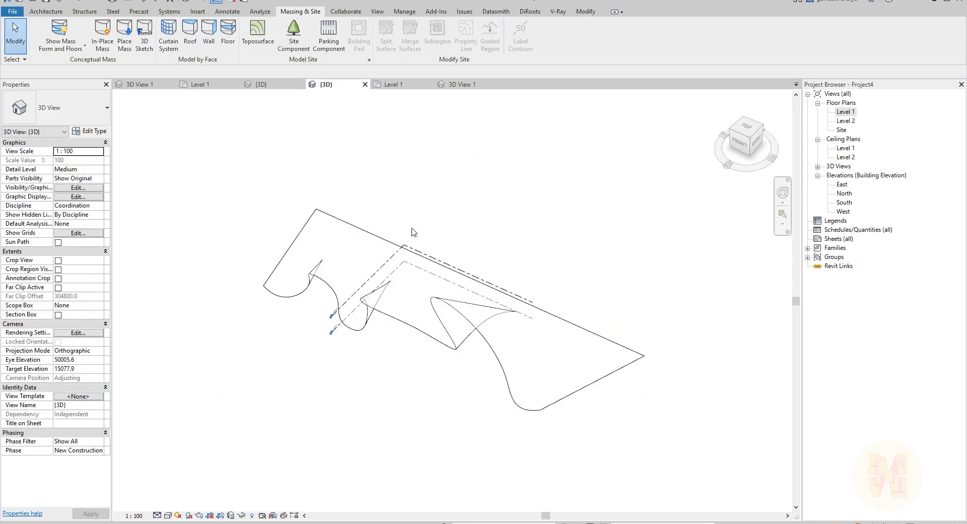
Step: Create a Generic - 200mm wall by face on the mass's curved surface and inspect it from several sides
{"action": "left_click", "coordinate": [208, 36]}
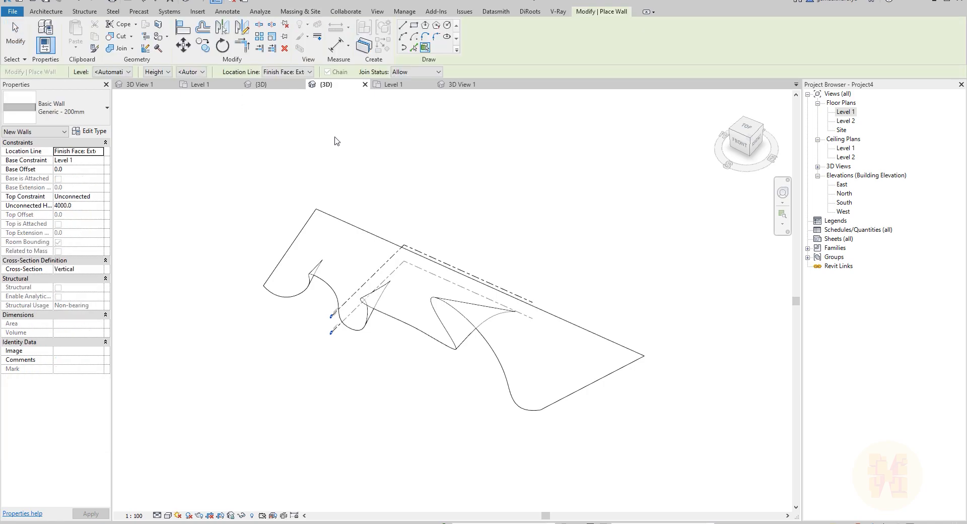
{"action": "left_click", "coordinate": [337, 276]}
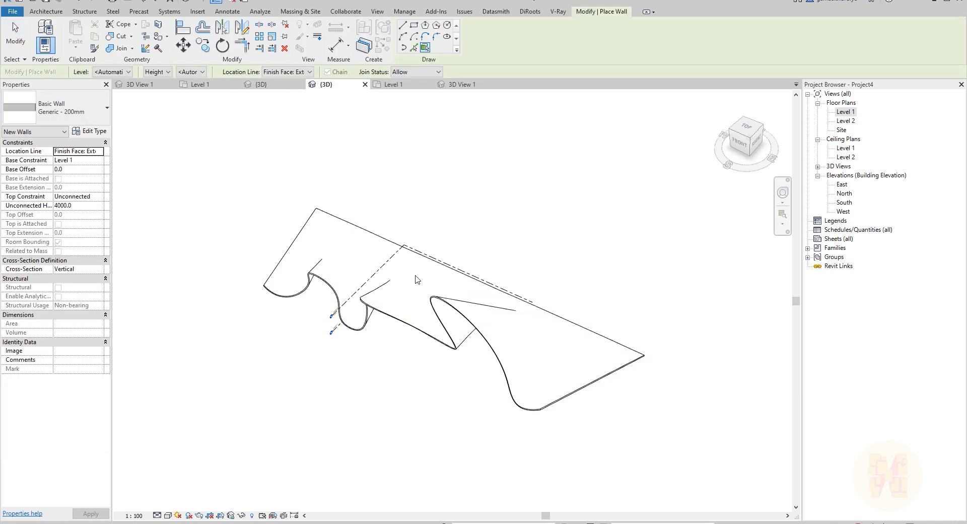
{"action": "middle_click_drag", "start_coordinate": [466, 350], "coordinate": [649, 268], "text": "shift"}
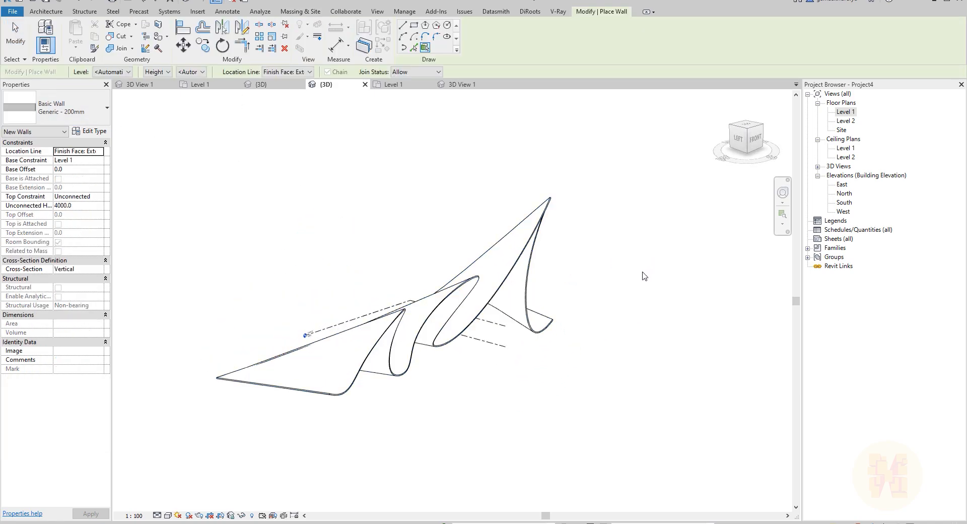
{"action": "key", "text": "Escape"}
{"action": "scroll", "coordinate": [520, 277], "scroll_direction": "up", "scroll_amount": 2}
{"action": "middle_click_drag", "start_coordinate": [596, 424], "coordinate": [302, 425], "text": "shift"}
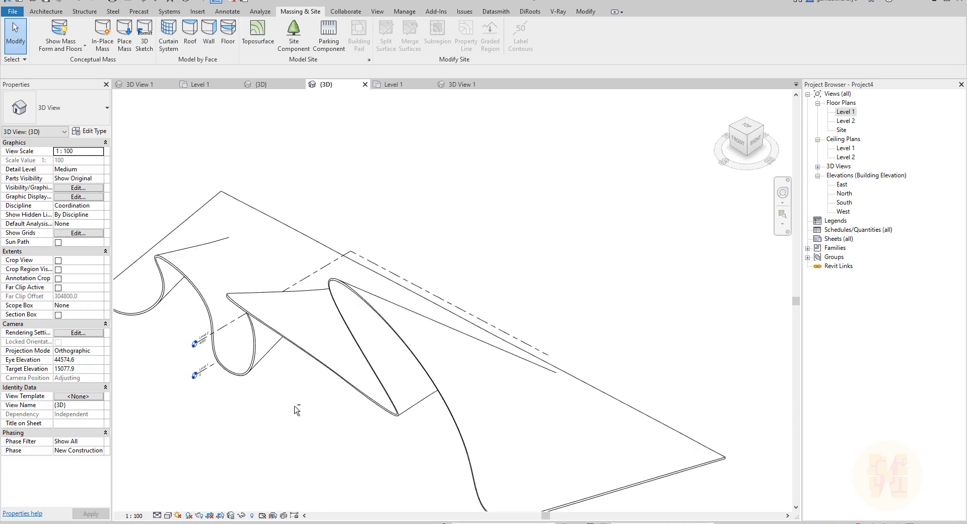
{"action": "middle_click_drag", "start_coordinate": [257, 266], "coordinate": [389, 281], "text": "shift"}
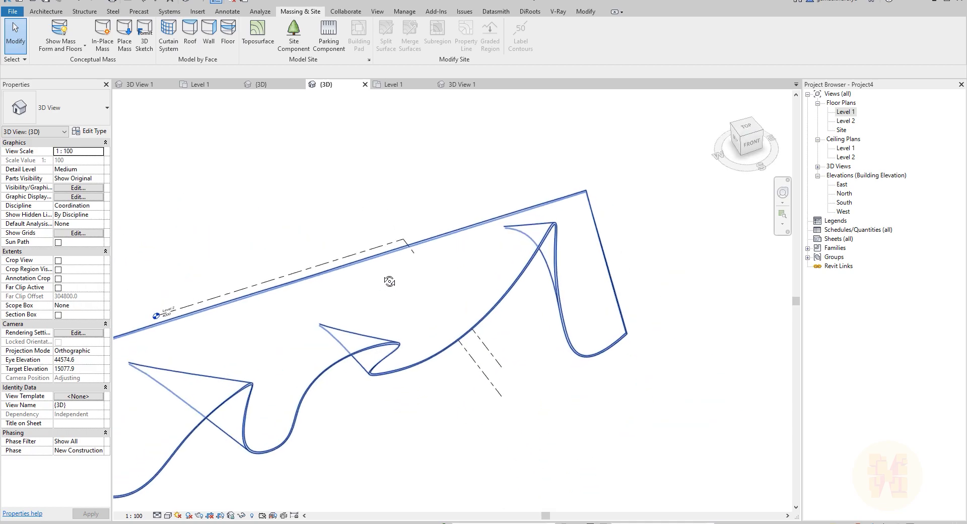
{"action": "middle_click_drag", "start_coordinate": [265, 374], "coordinate": [235, 343], "text": "shift"}
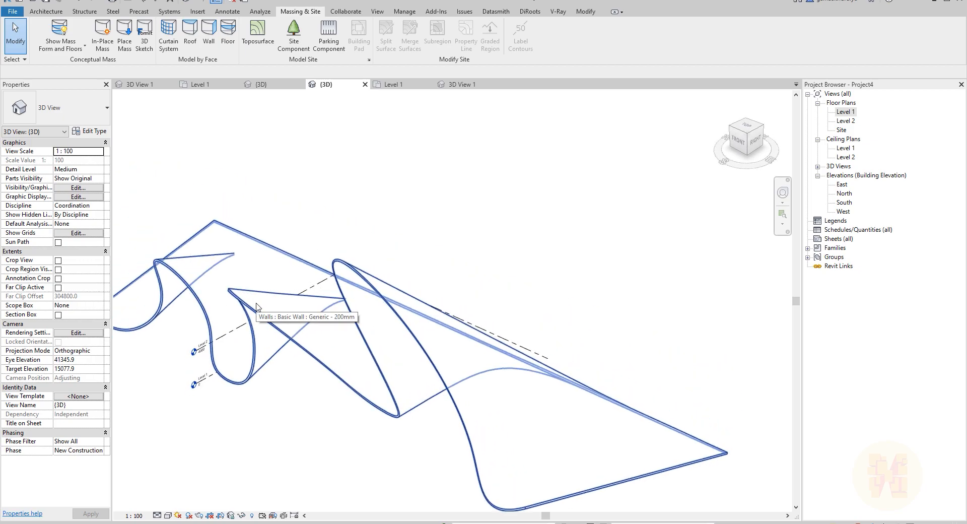
Step: In the camera view, set the mass display to Show Mass by View Settings and trim the crop region's lower edge slightly
{"action": "left_click", "coordinate": [441, 85]}
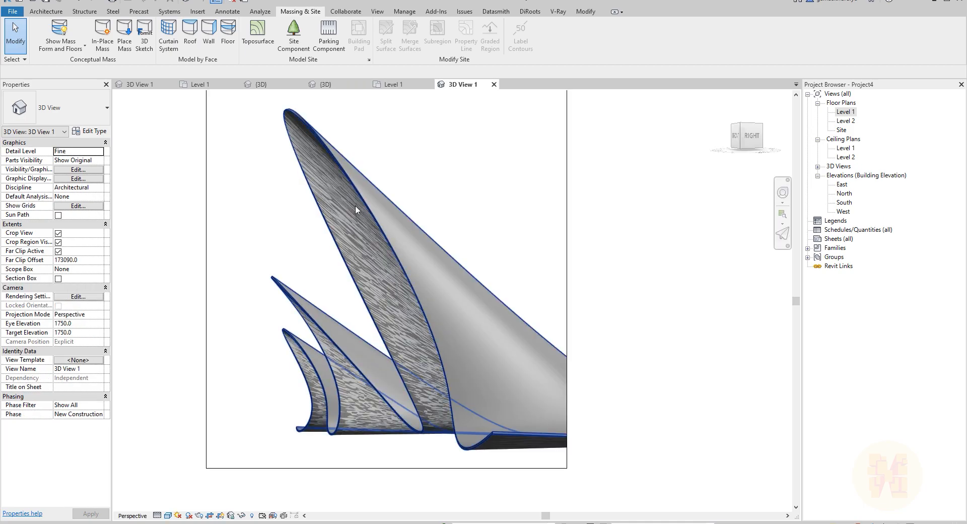
{"action": "left_click", "coordinate": [60, 31]}
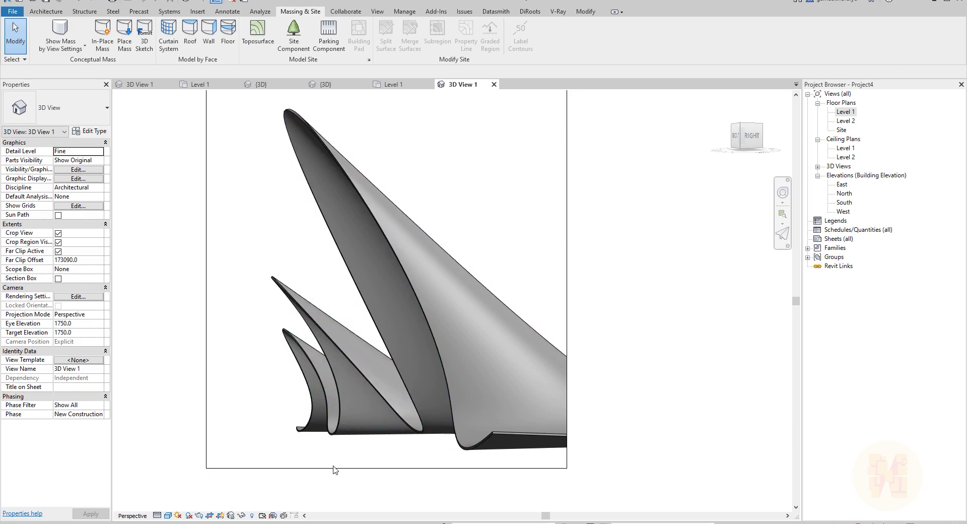
{"action": "left_click", "coordinate": [432, 471]}
{"action": "left_click_drag", "start_coordinate": [387, 467], "coordinate": [381, 457]}
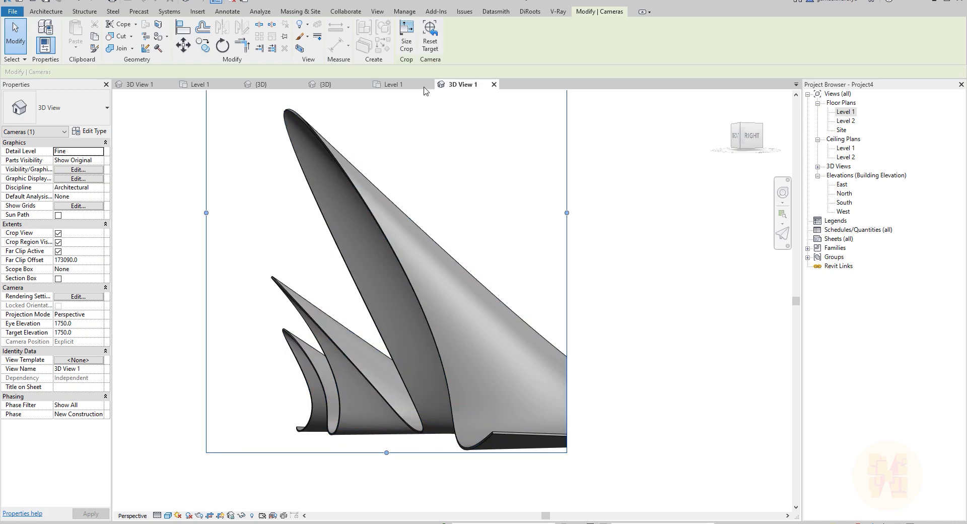
Step: In the mass family's {3D} view, move the spline's end point beside the tallest peak inward toward the reference line
{"action": "key", "text": "ctrl+Tab"}
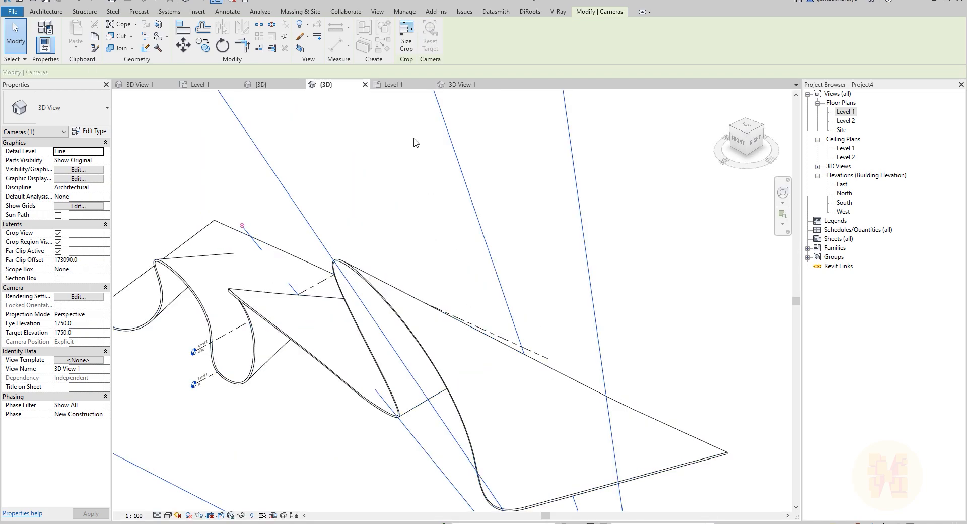
{"action": "left_click", "coordinate": [261, 85]}
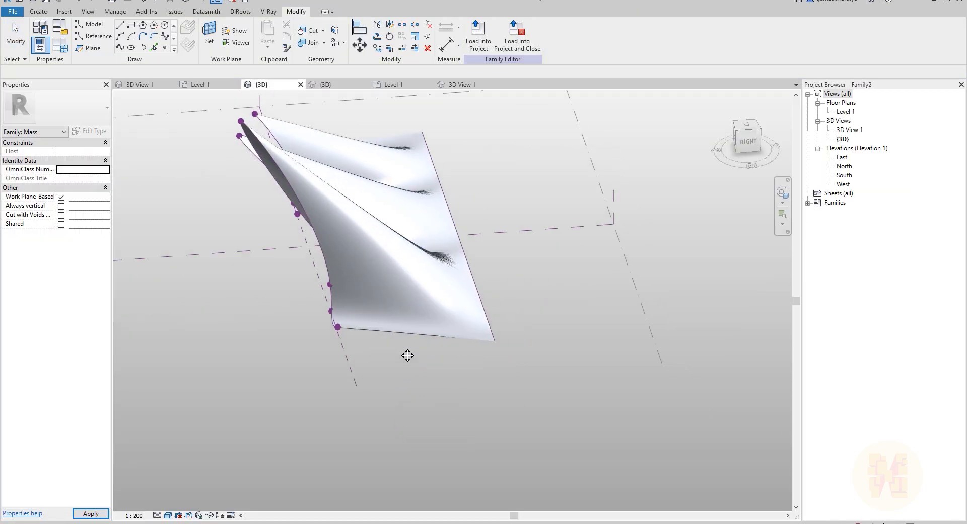
{"action": "middle_click_drag", "start_coordinate": [407, 355], "coordinate": [518, 344], "text": "shift"}
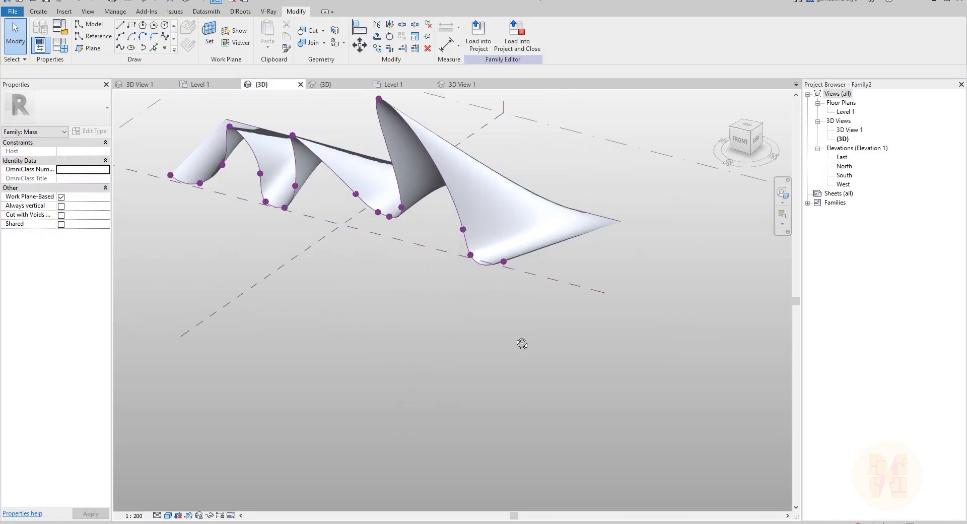
{"action": "scroll", "coordinate": [475, 324], "scroll_direction": "up", "scroll_amount": 5}
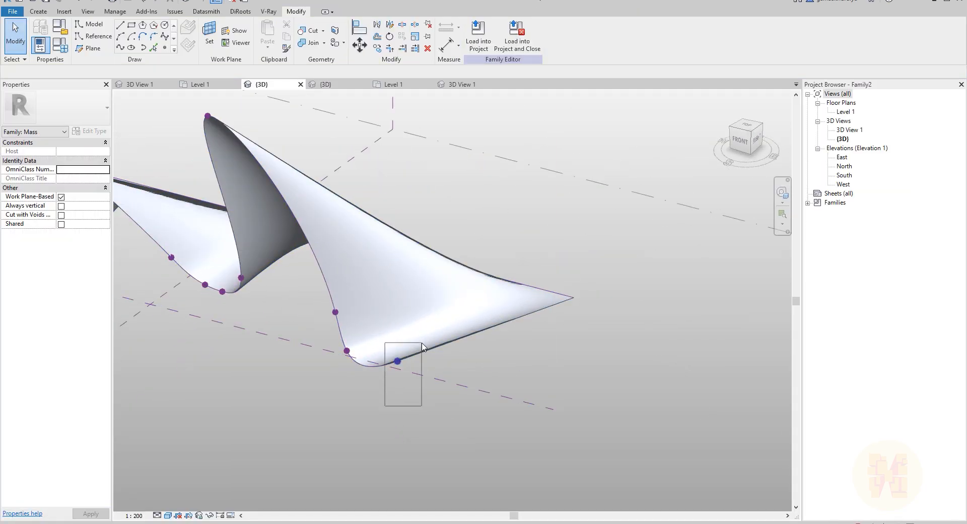
{"action": "left_click", "coordinate": [398, 361]}
{"action": "left_click_drag", "start_coordinate": [402, 371], "coordinate": [351, 419]}
{"action": "left_click", "coordinate": [350, 419]}
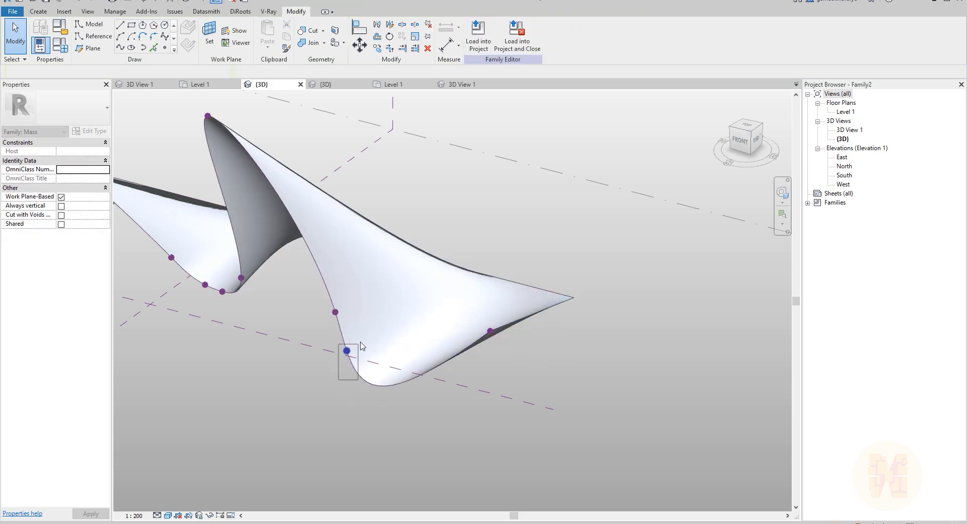
Step: Move the low spline point between the tallest peak and the end point sideways, away from the peak
{"action": "left_click", "coordinate": [350, 370]}
{"action": "left_click_drag", "start_coordinate": [352, 361], "coordinate": [400, 353]}
{"action": "left_click", "coordinate": [488, 444]}
{"action": "middle_click_drag", "start_coordinate": [488, 444], "coordinate": [638, 320], "text": "shift"}
Step: Load the reshaped mass family into Project4 and return to the project's camera view
{"action": "left_click", "coordinate": [478, 34]}
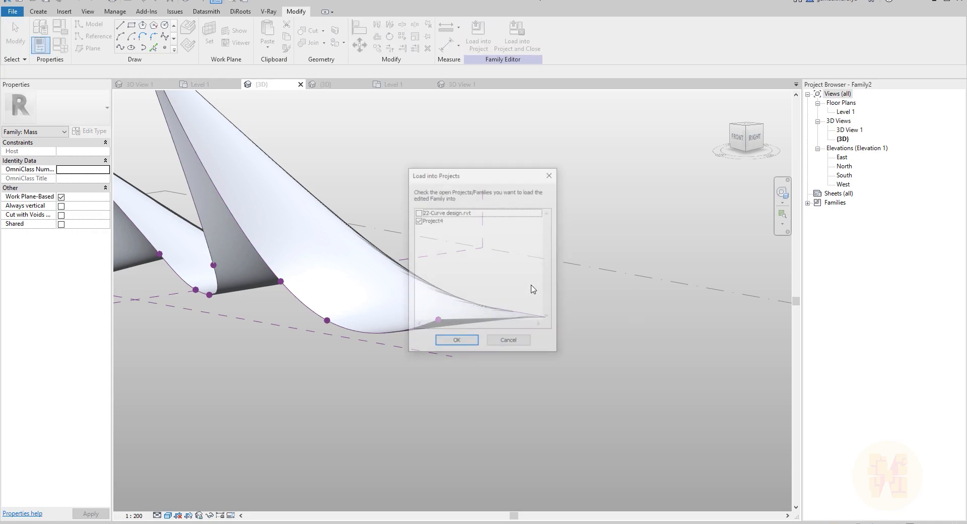
{"action": "left_click", "coordinate": [453, 346]}
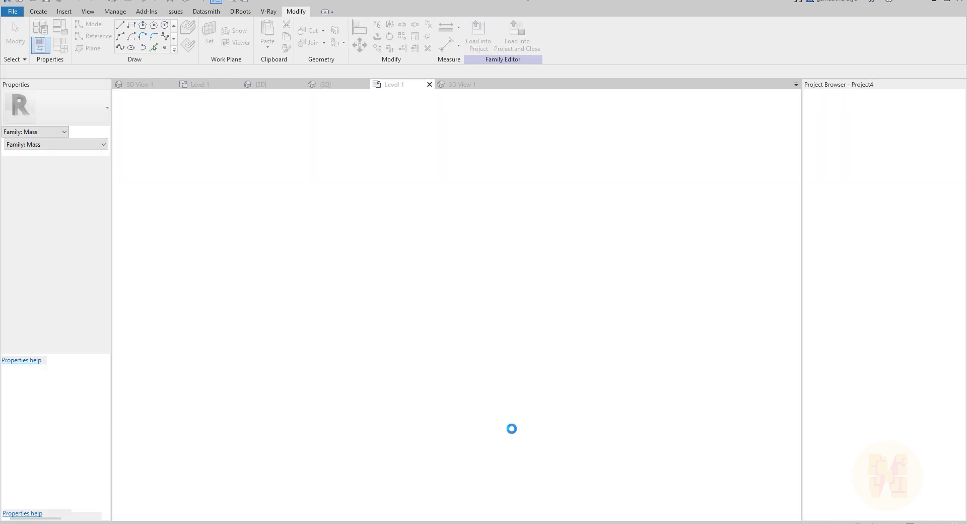
{"action": "left_click", "coordinate": [99, 201]}
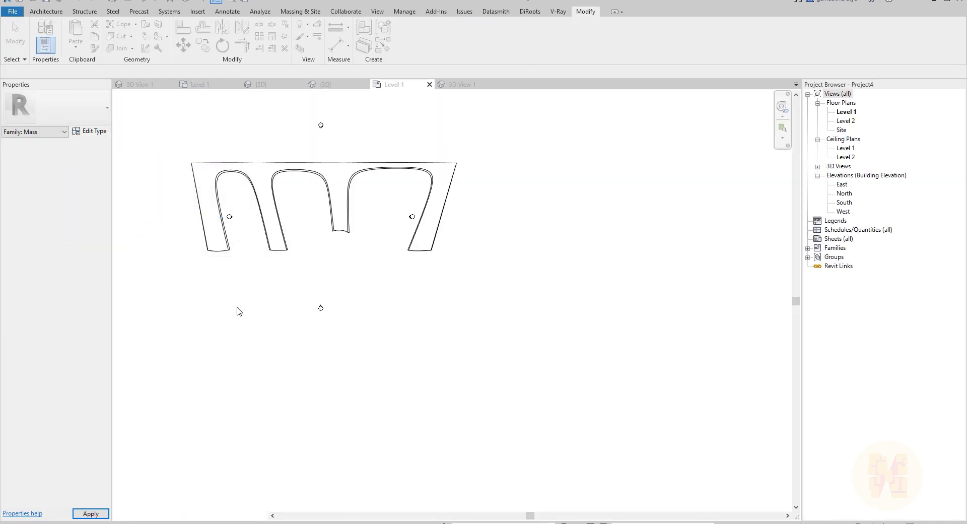
{"action": "left_click", "coordinate": [472, 84]}
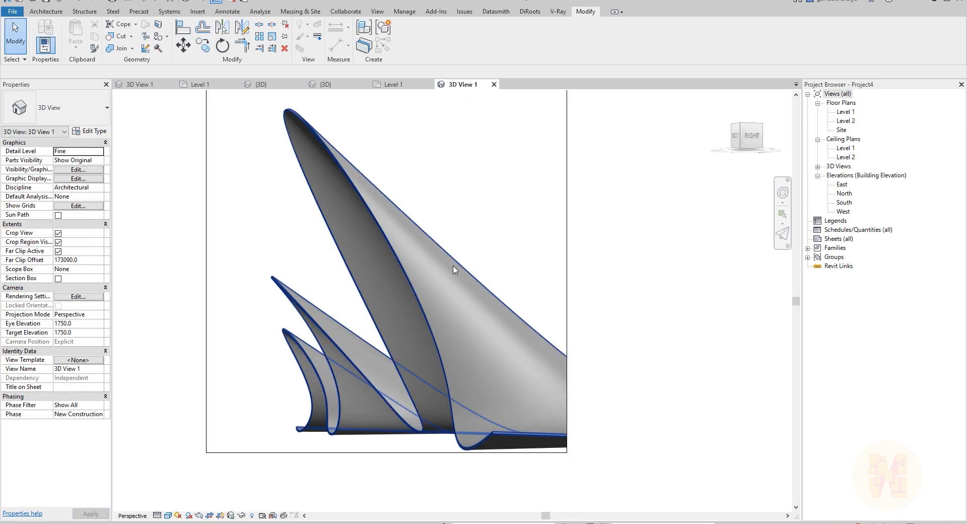
Step: Update the curved walls to match the reshaped mass face in the camera view
{"action": "left_click", "coordinate": [425, 255]}
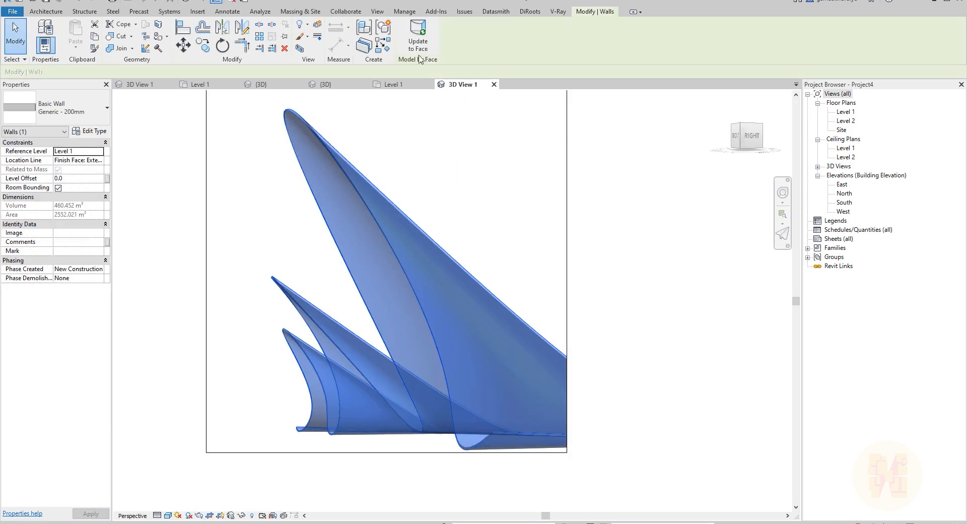
{"action": "left_click", "coordinate": [497, 216]}
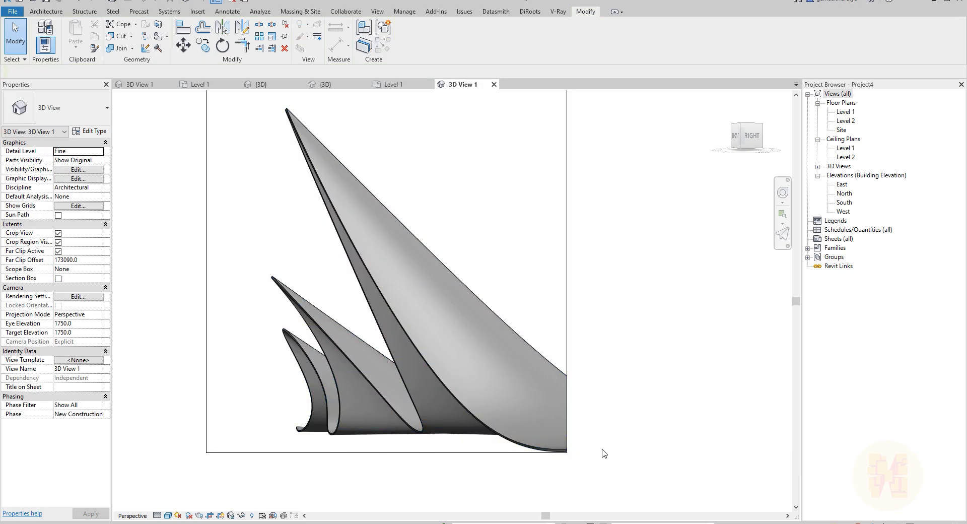
{"action": "middle_click_drag", "start_coordinate": [412, 286], "coordinate": [436, 268]}
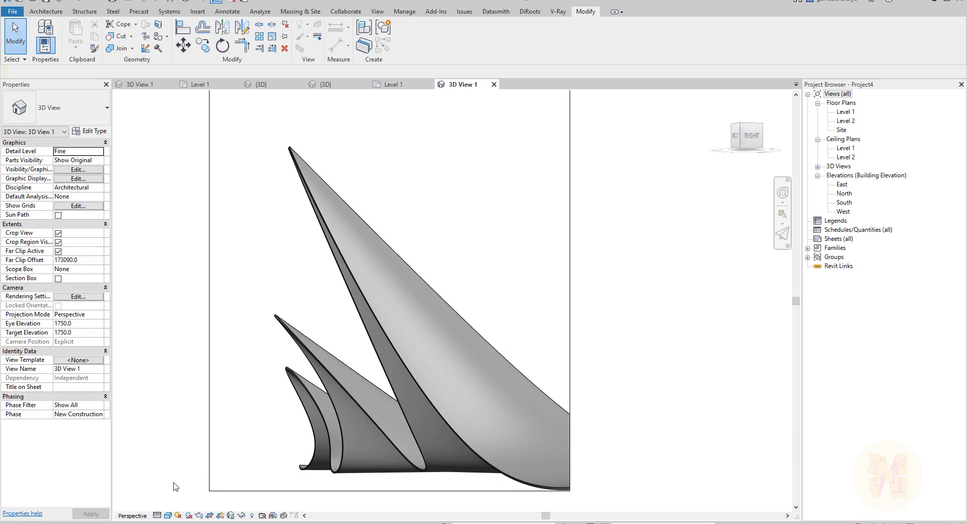
Step: In the Level 1 plan, start a Generic 150mm floor and sketch a rectangular boundary around the whole building
{"action": "left_click", "coordinate": [393, 84]}
{"action": "middle_click_drag", "start_coordinate": [346, 185], "coordinate": [364, 272]}
{"action": "left_click", "coordinate": [46, 11]}
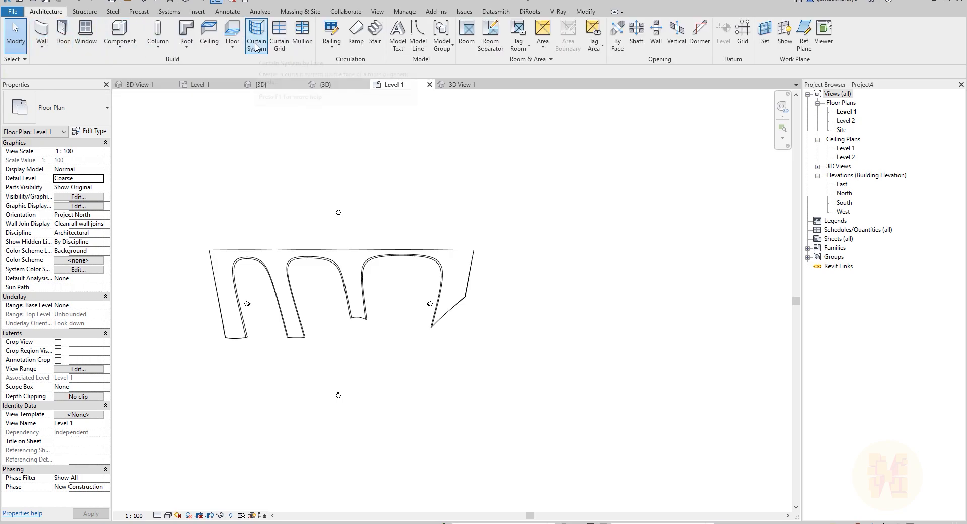
{"action": "left_click", "coordinate": [235, 31]}
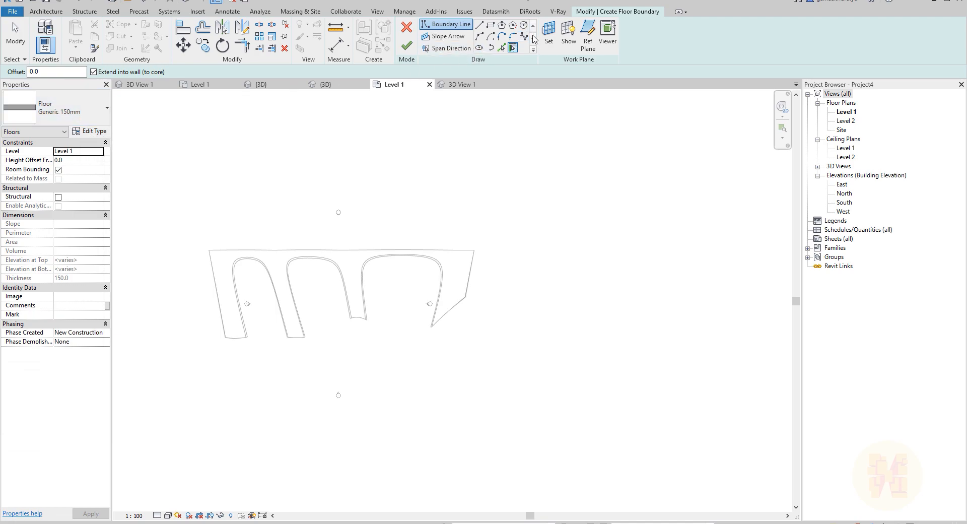
{"action": "left_click", "coordinate": [490, 25]}
{"action": "left_click", "coordinate": [166, 188]}
{"action": "left_click", "coordinate": [295, 297]}
{"action": "left_click", "coordinate": [492, 367]}
{"action": "key", "text": "Escape"}
{"action": "key", "text": "Escape"}
Step: Delete the rectangle's lower edge and shorten its right edge to about 29000 mm
{"action": "left_click", "coordinate": [460, 367]}
{"action": "key", "text": "Delete"}
{"action": "left_click", "coordinate": [492, 348]}
{"action": "left_click_drag", "start_coordinate": [492, 367], "coordinate": [493, 294]}
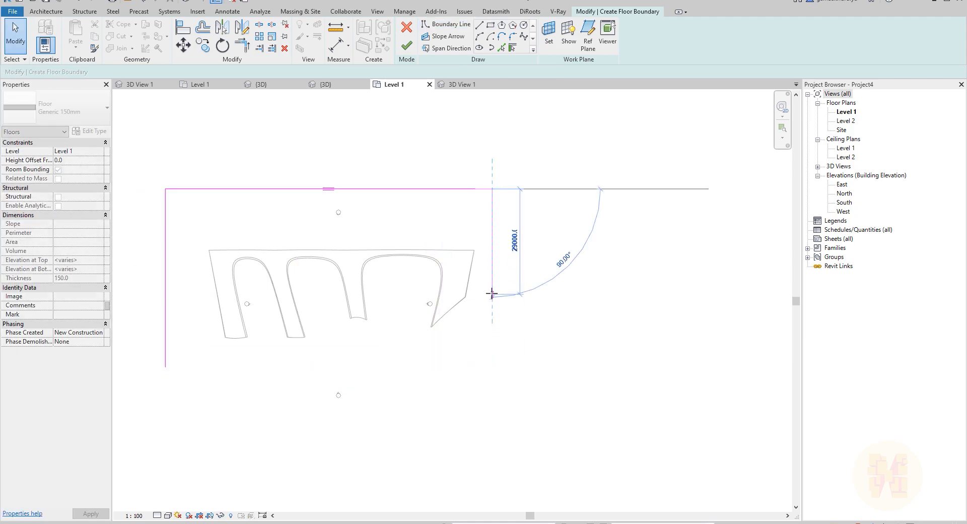
{"action": "left_click", "coordinate": [524, 345]}
Step: Close the floor boundary with a wavy spline along the building's front, finish the floor and check it in the camera view
{"action": "left_click", "coordinate": [524, 37]}
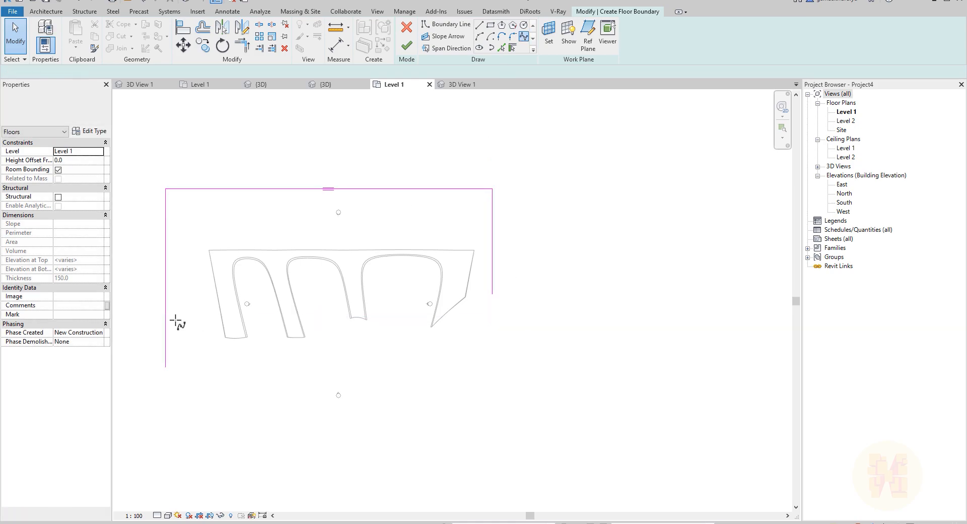
{"action": "left_click", "coordinate": [165, 367]}
{"action": "left_click", "coordinate": [208, 367]}
{"action": "left_click", "coordinate": [258, 350]}
{"action": "left_click", "coordinate": [315, 344]}
{"action": "left_click", "coordinate": [366, 330]}
{"action": "left_click", "coordinate": [443, 338]}
{"action": "left_click", "coordinate": [489, 294]}
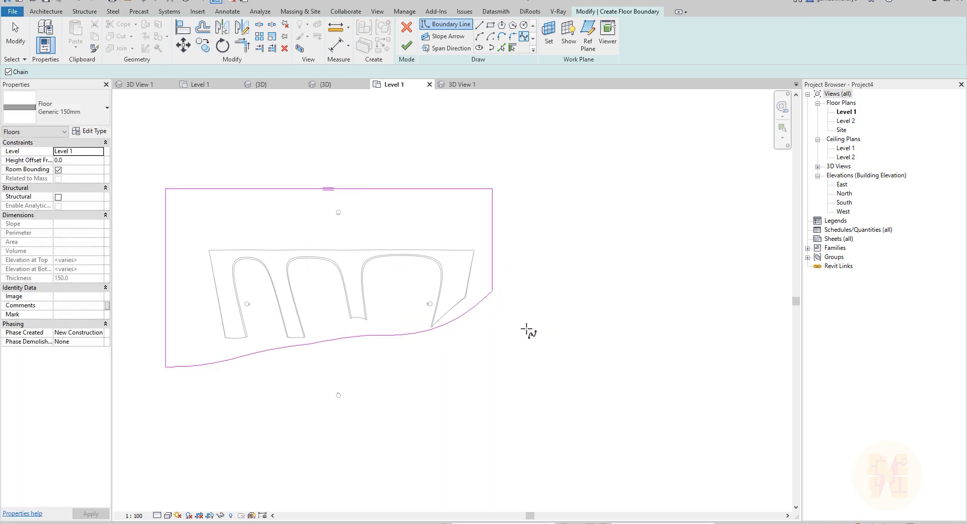
{"action": "left_click", "coordinate": [406, 46]}
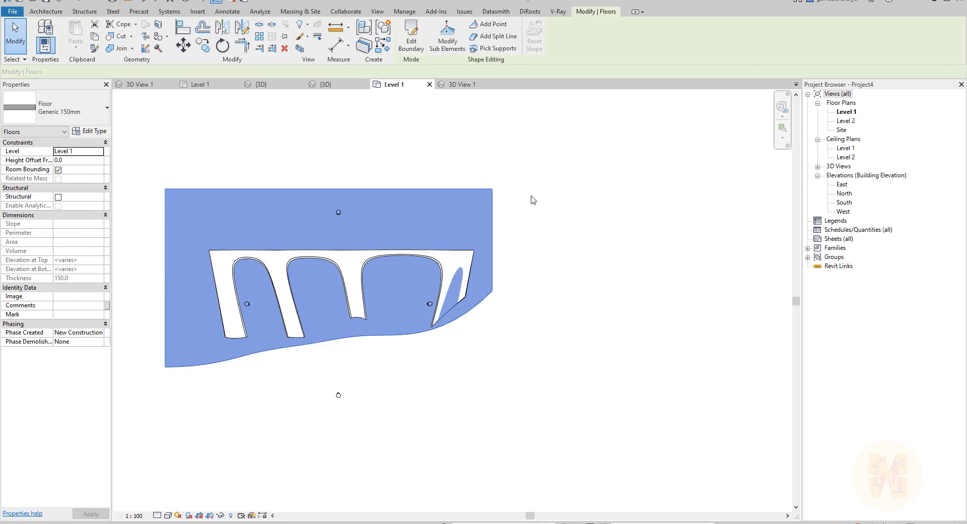
{"action": "left_click", "coordinate": [511, 222]}
{"action": "left_click", "coordinate": [461, 85]}
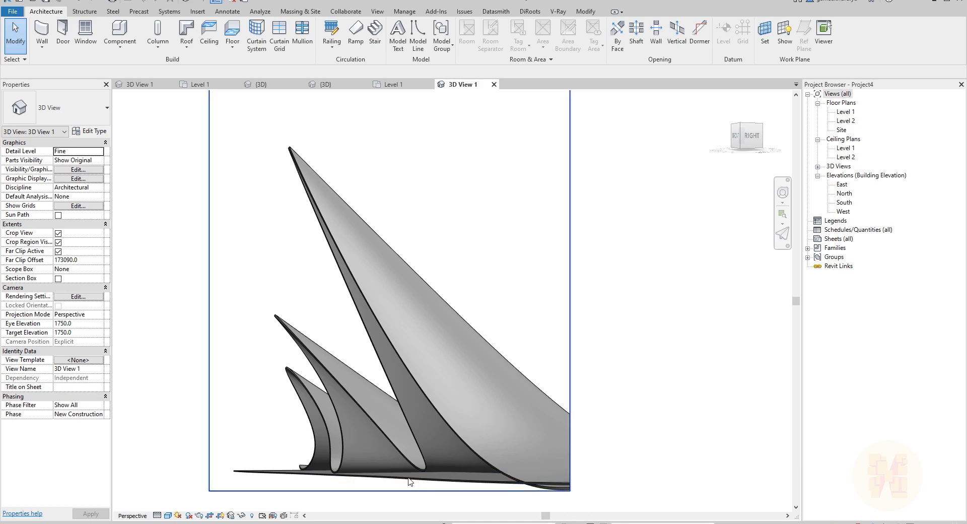
Step: On Level 1, start a Generic 300mm floor and sketch a much larger rectangle overlapping the first floor and extending in front of it
{"action": "left_click", "coordinate": [398, 84]}
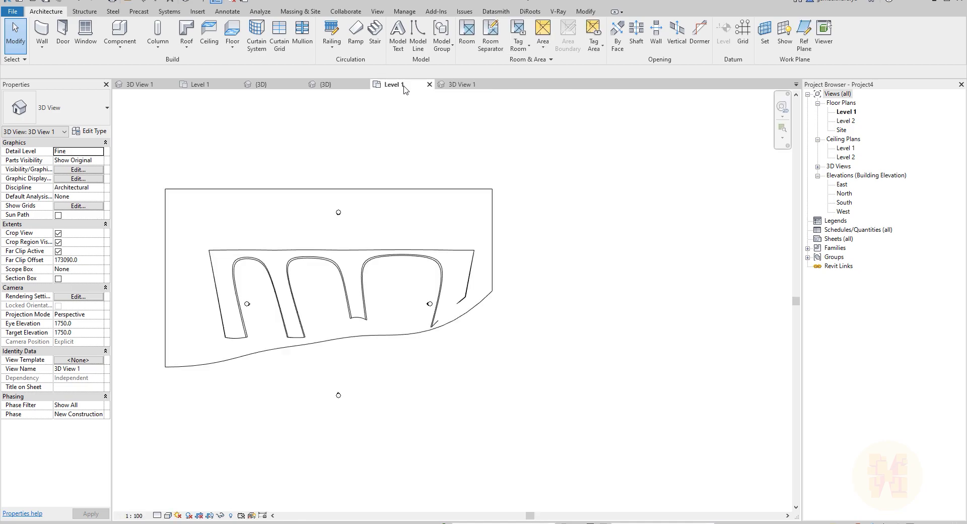
{"action": "left_click", "coordinate": [232, 30]}
{"action": "left_click", "coordinate": [53, 113]}
{"action": "scroll", "coordinate": [95, 213], "scroll_direction": "up", "scroll_amount": 2}
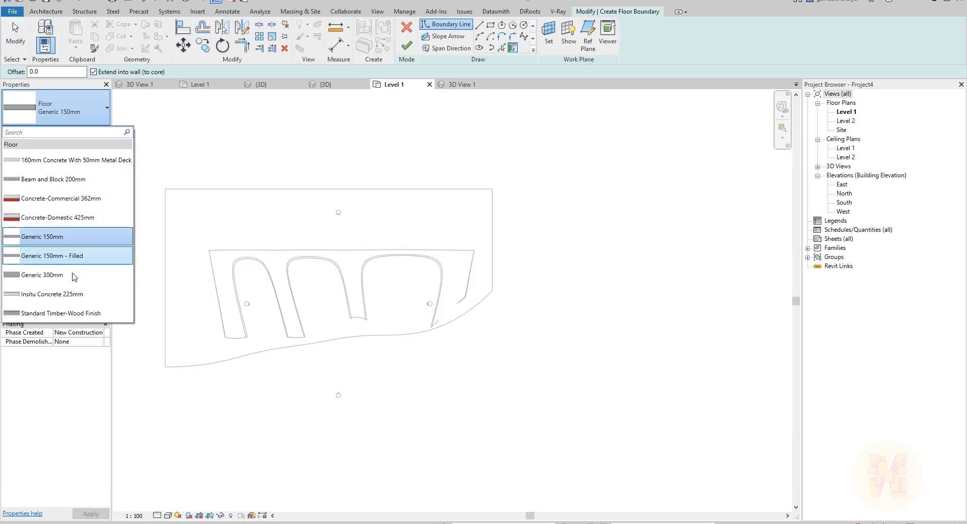
{"action": "left_click", "coordinate": [73, 278]}
{"action": "left_click", "coordinate": [490, 25]}
{"action": "scroll", "coordinate": [160, 247], "scroll_direction": "down", "scroll_amount": 1}
{"action": "middle_click_drag", "start_coordinate": [160, 247], "coordinate": [332, 228]}
{"action": "left_click", "coordinate": [176, 201]}
{"action": "left_click", "coordinate": [628, 447]}
{"action": "key", "text": "Escape"}
{"action": "key", "text": "Escape"}
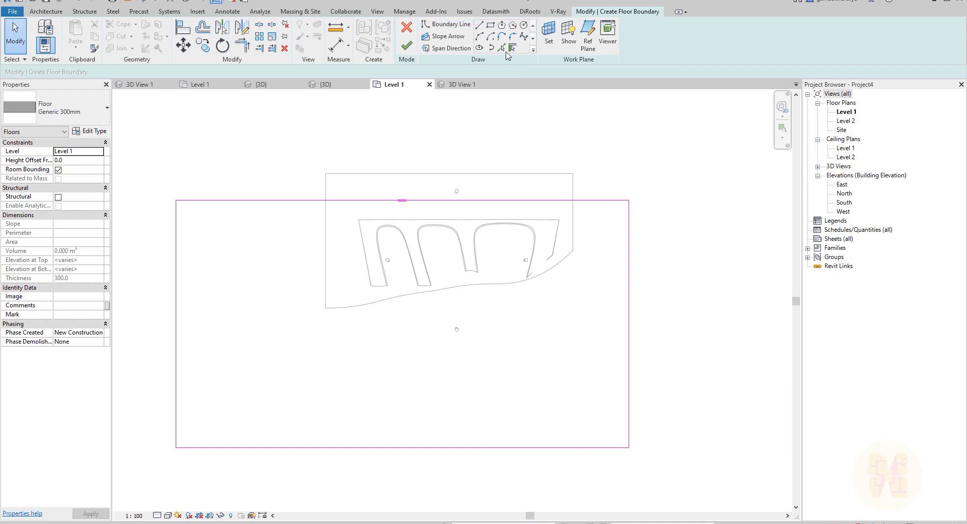
Step: Add the first floor's front spline and both side edges to the boundary by picking its existing lines
{"action": "left_click", "coordinate": [414, 293]}
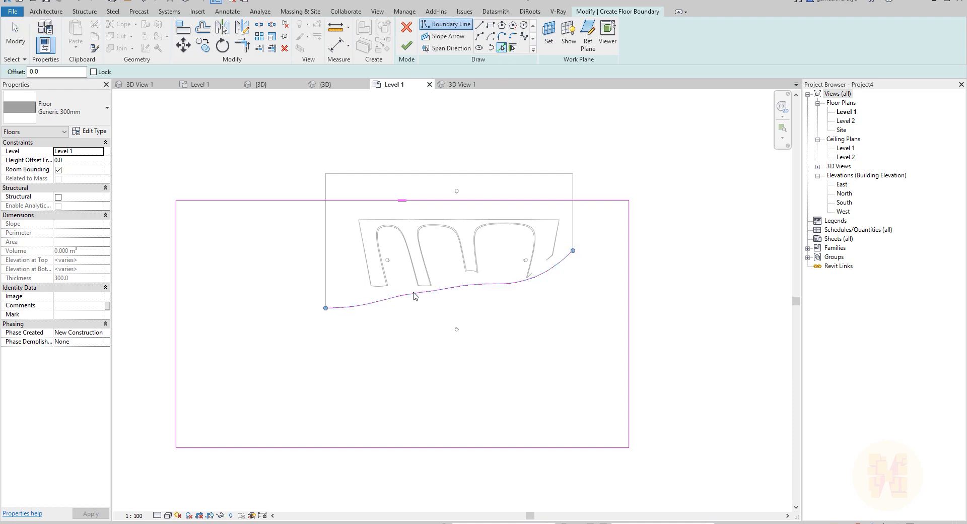
{"action": "left_click", "coordinate": [326, 272]}
{"action": "left_click", "coordinate": [572, 233]}
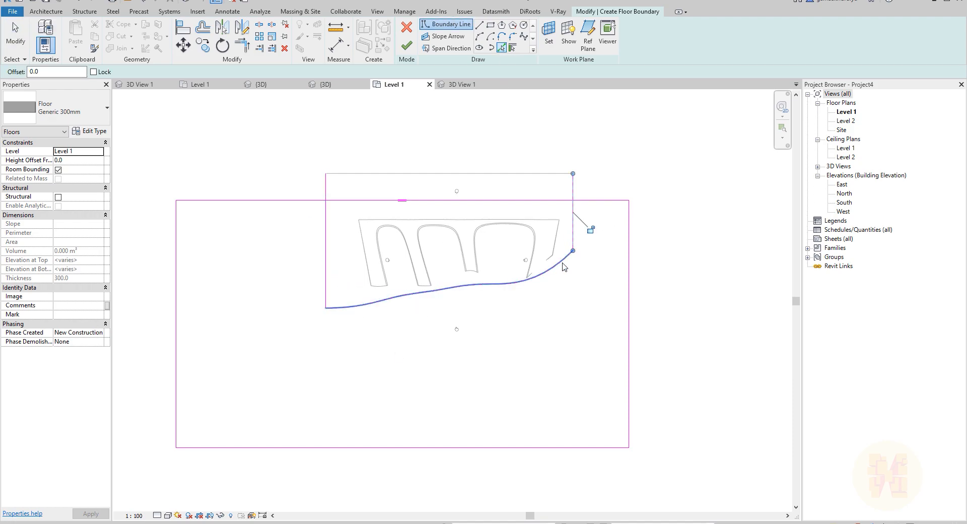
{"action": "key", "text": "Escape"}
Step: Split the large rectangle's upper edge, trim both halves to the picked side edges and finish the floor
{"action": "key", "text": "s"}
{"action": "key", "text": "l"}
{"action": "left_click", "coordinate": [443, 200]}
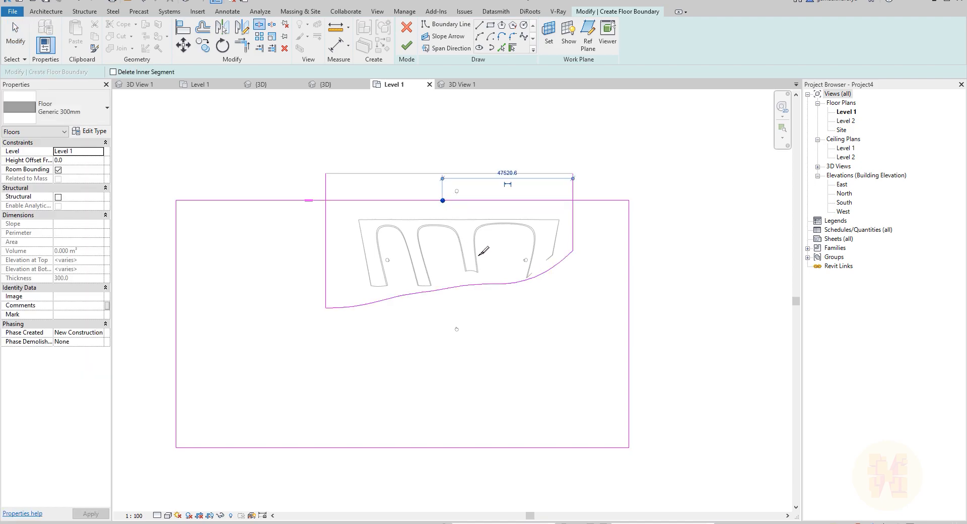
{"action": "key", "text": "t"}
{"action": "key", "text": "r"}
{"action": "left_click", "coordinate": [311, 200]}
{"action": "left_click", "coordinate": [325, 217]}
{"action": "left_click", "coordinate": [572, 211]}
{"action": "left_click", "coordinate": [583, 201]}
{"action": "left_click", "coordinate": [402, 47]}
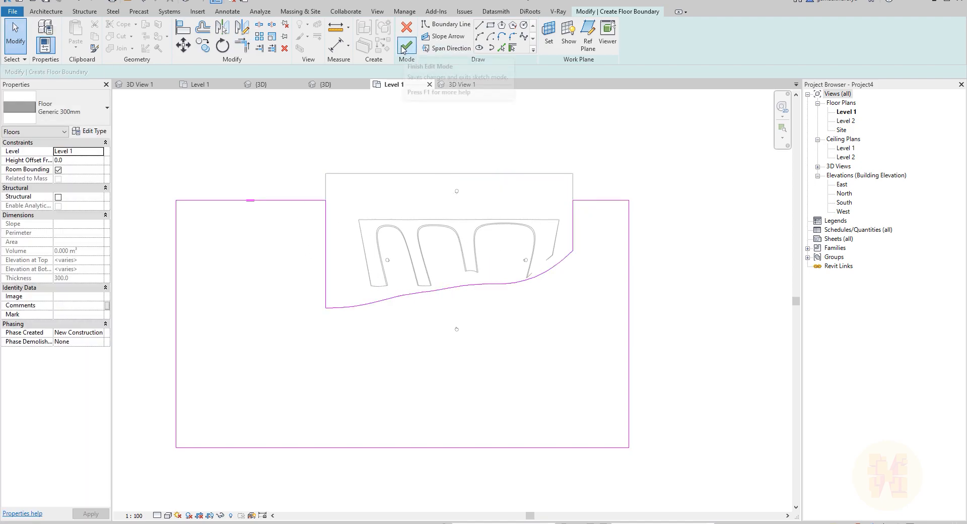
Step: Set the large floor's height offset from Level 1 to -300
{"action": "left_click", "coordinate": [82, 160]}
{"action": "type", "text": "-300"}
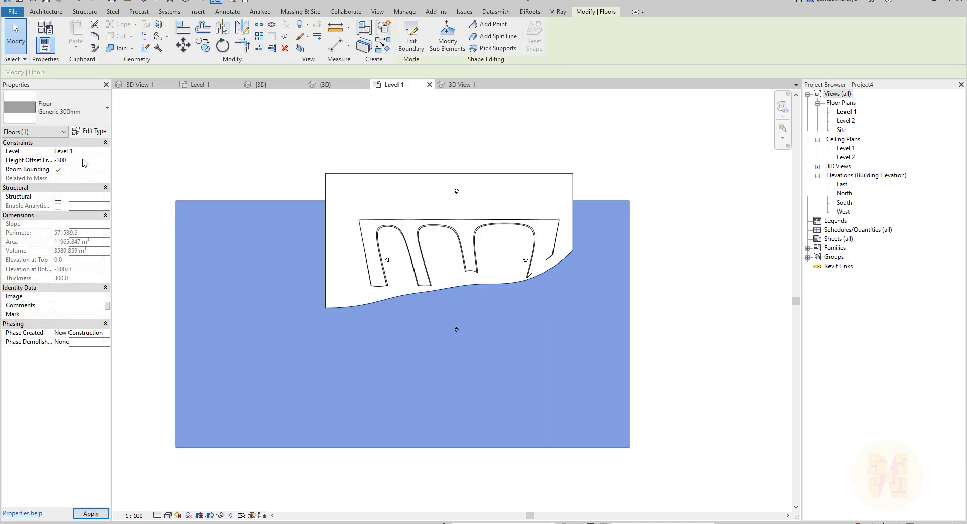
{"action": "key", "text": "Escape"}
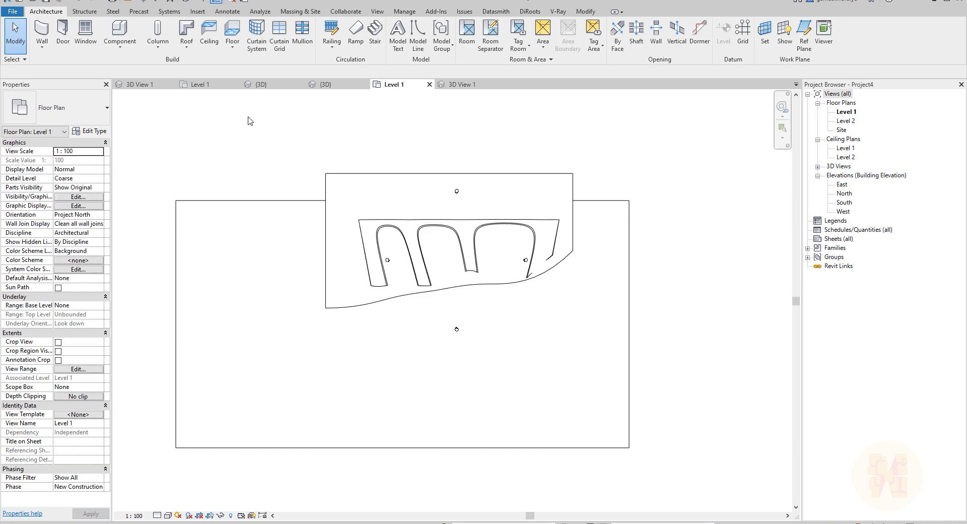
Step: Set the large floor's height offset to -150, check the smaller floor's properties and return to the camera view
{"action": "left_click", "coordinate": [220, 208]}
{"action": "left_click", "coordinate": [82, 160]}
{"action": "type", "text": "-1"}
{"action": "key", "text": "Return"}
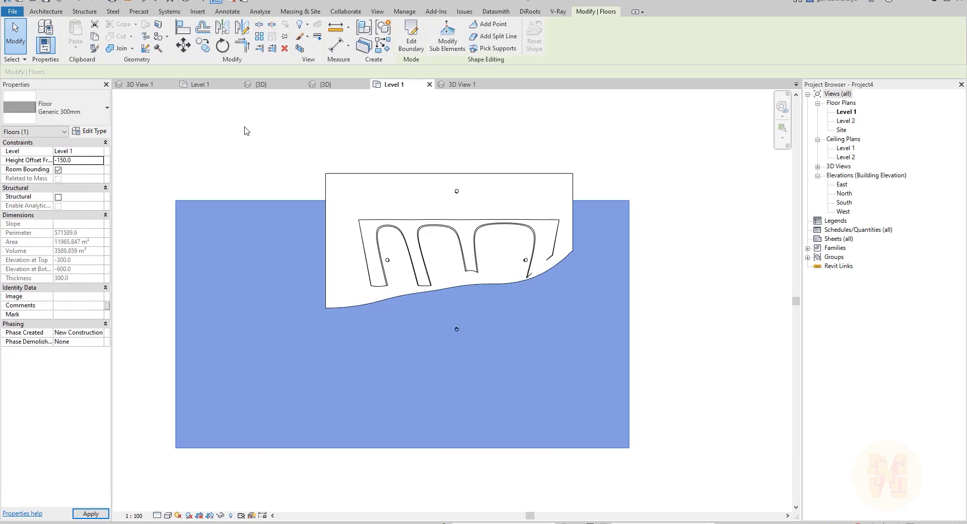
{"action": "left_click", "coordinate": [216, 131]}
{"action": "left_click", "coordinate": [351, 190]}
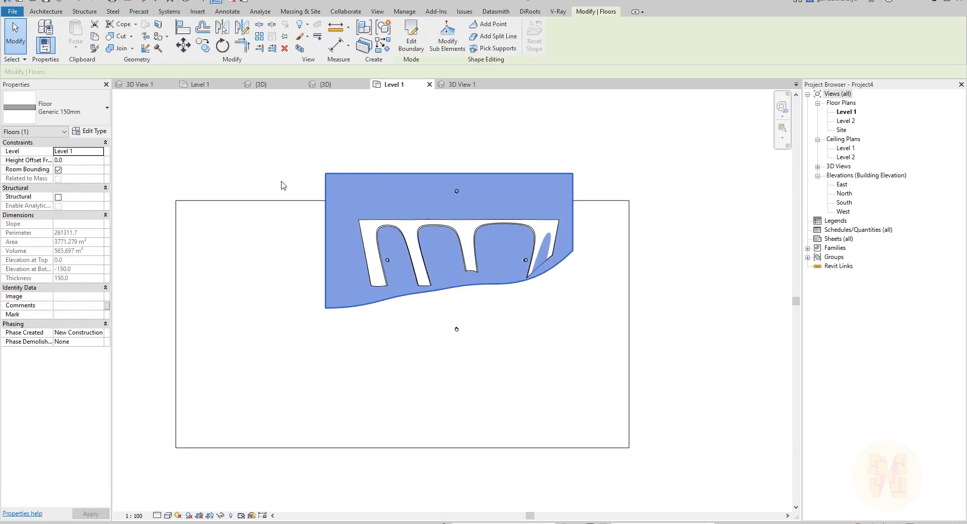
{"action": "left_click", "coordinate": [297, 157]}
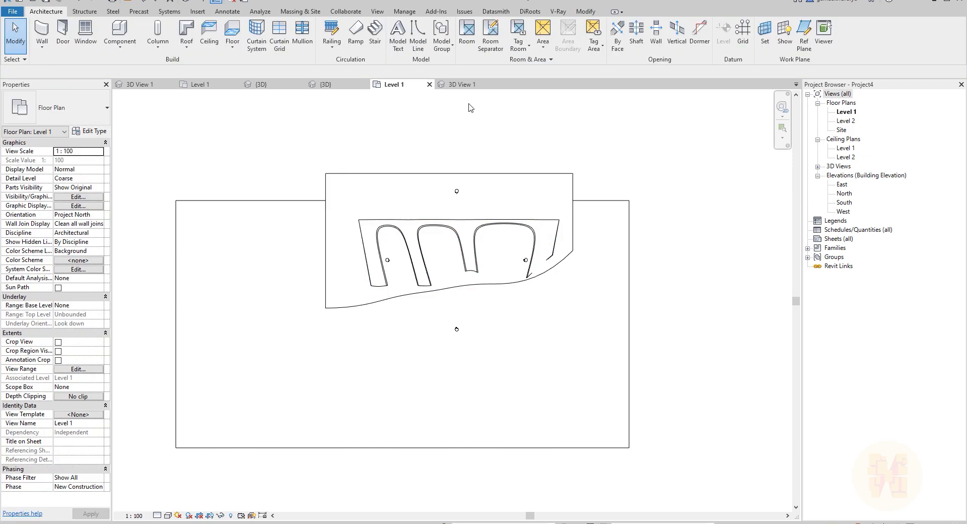
{"action": "left_click", "coordinate": [466, 85]}
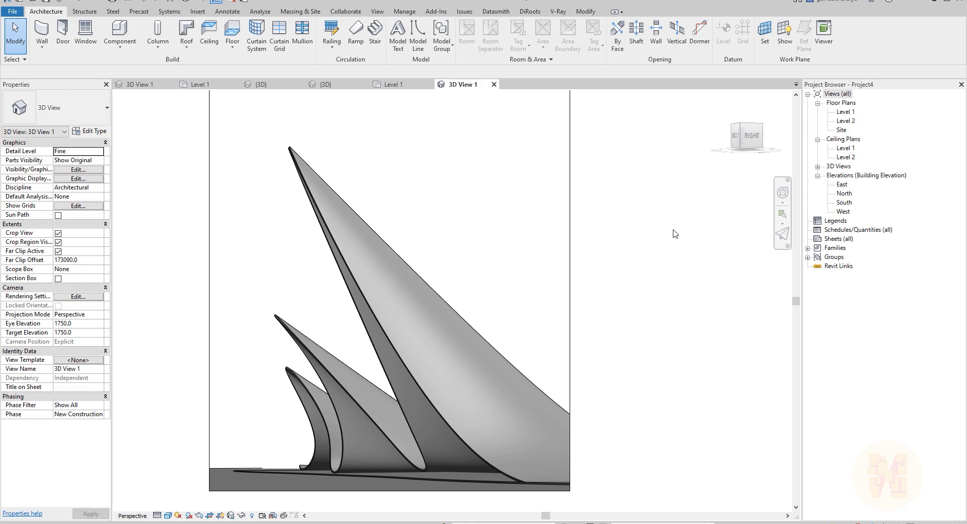
Step: Run an interactive V-Ray render, inspect the image in the frame buffer and close the render windows
{"action": "left_click", "coordinate": [559, 12]}
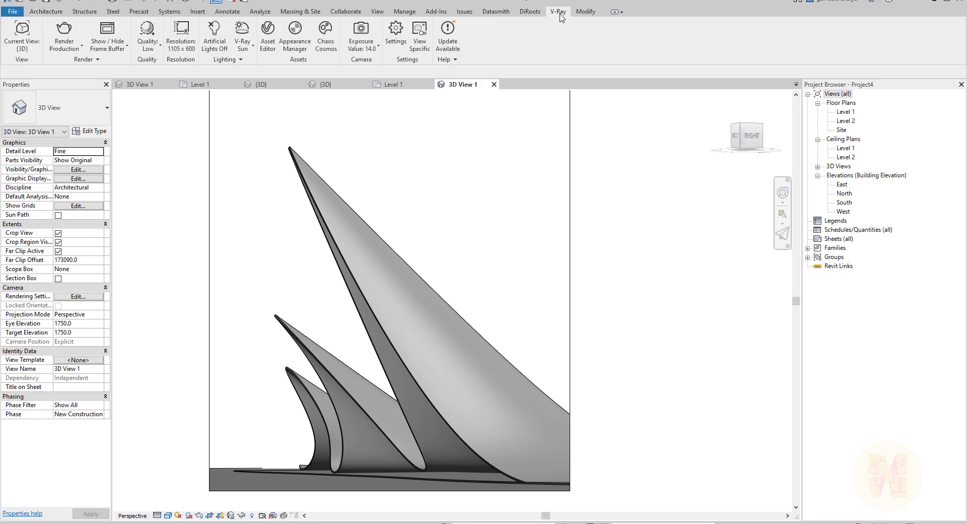
{"action": "left_click", "coordinate": [75, 50]}
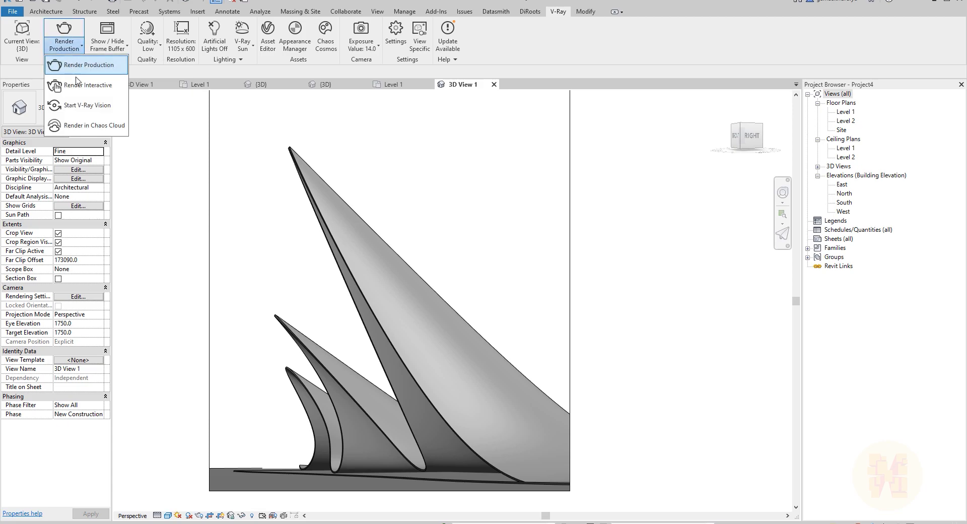
{"action": "left_click", "coordinate": [80, 84]}
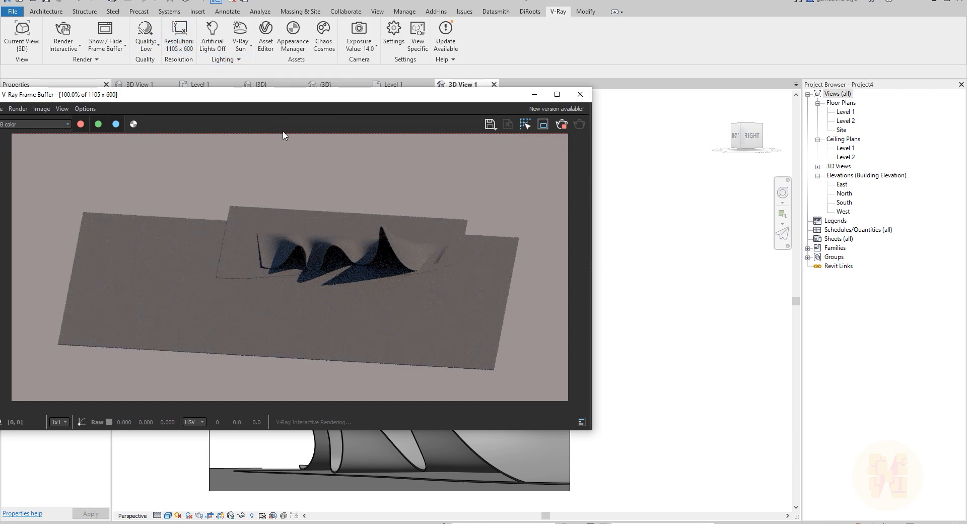
{"action": "left_click_drag", "start_coordinate": [271, 104], "coordinate": [393, 149]}
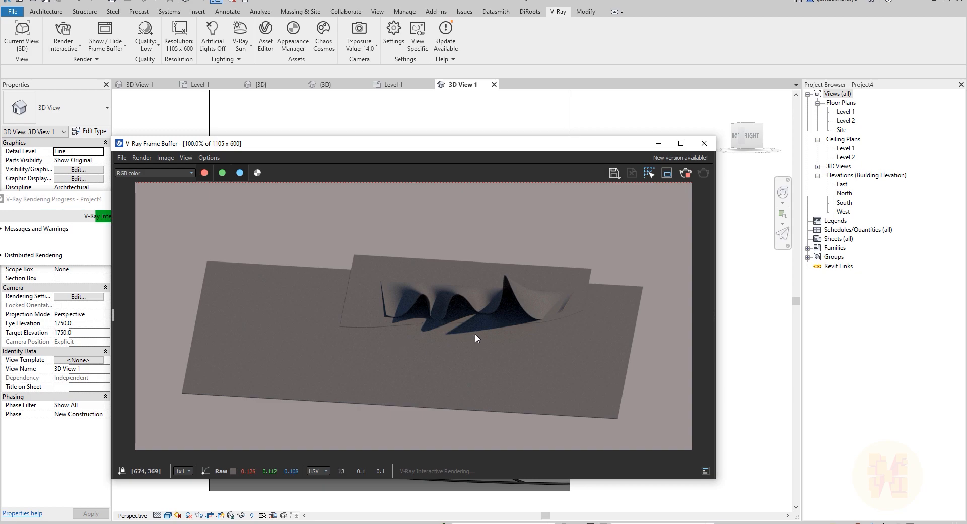
{"action": "left_click", "coordinate": [23, 45]}
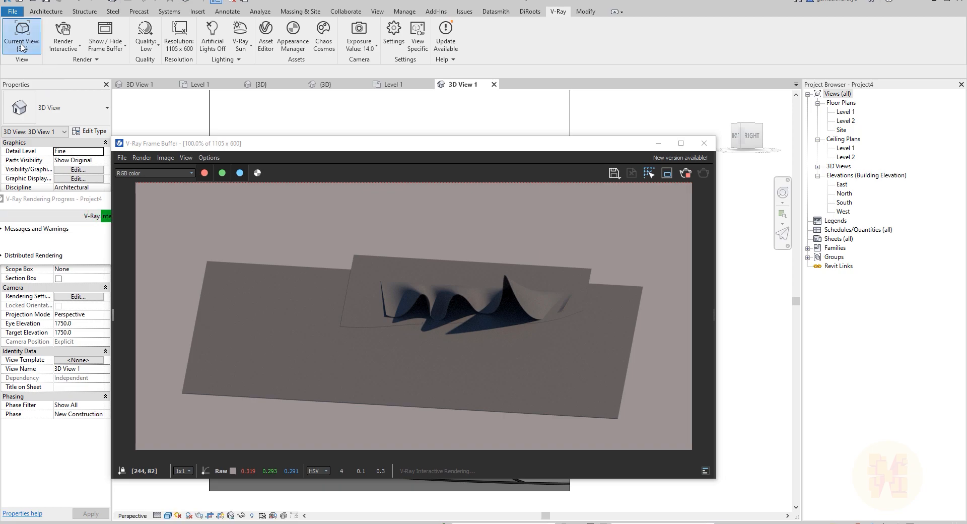
{"action": "left_click", "coordinate": [703, 144]}
{"action": "left_click", "coordinate": [294, 199]}
Step: Set V-Ray's render view to 3D View 1, run an interactive render of it, then stop and close the render
{"action": "left_click", "coordinate": [22, 45]}
{"action": "left_click", "coordinate": [53, 109]}
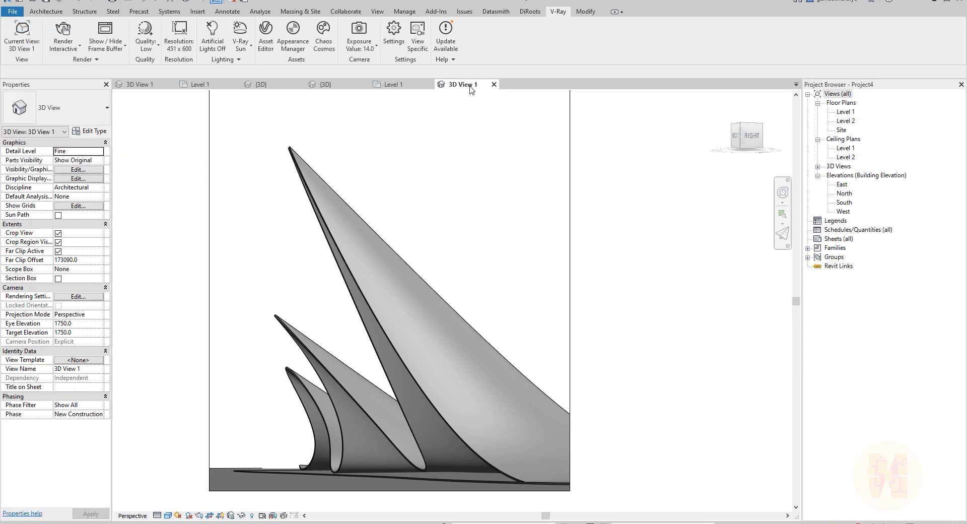
{"action": "left_click", "coordinate": [64, 36]}
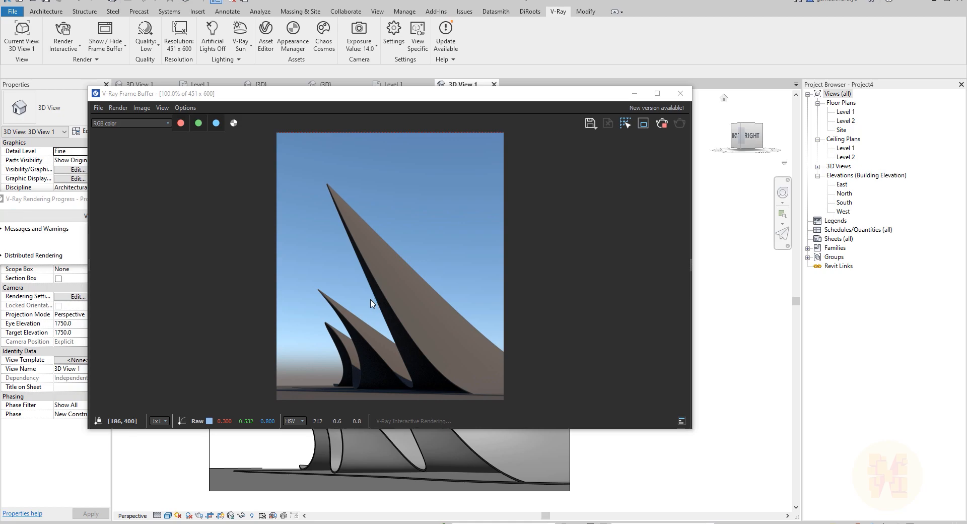
{"action": "left_click", "coordinate": [663, 123]}
{"action": "left_click", "coordinate": [680, 94]}
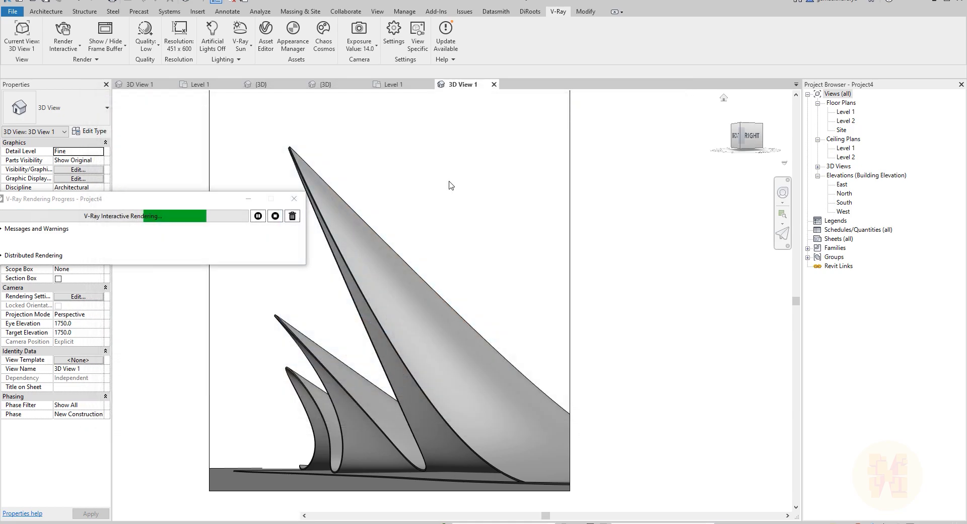
{"action": "left_click", "coordinate": [294, 199]}
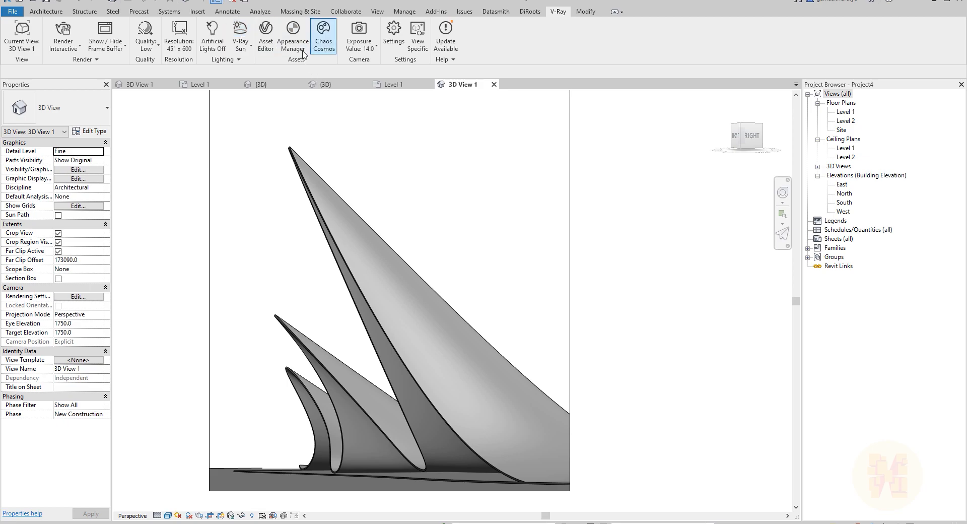
Step: Open V-Ray's Appearance Manager and pick the curved wall in the view to locate its material
{"action": "left_click", "coordinate": [291, 37]}
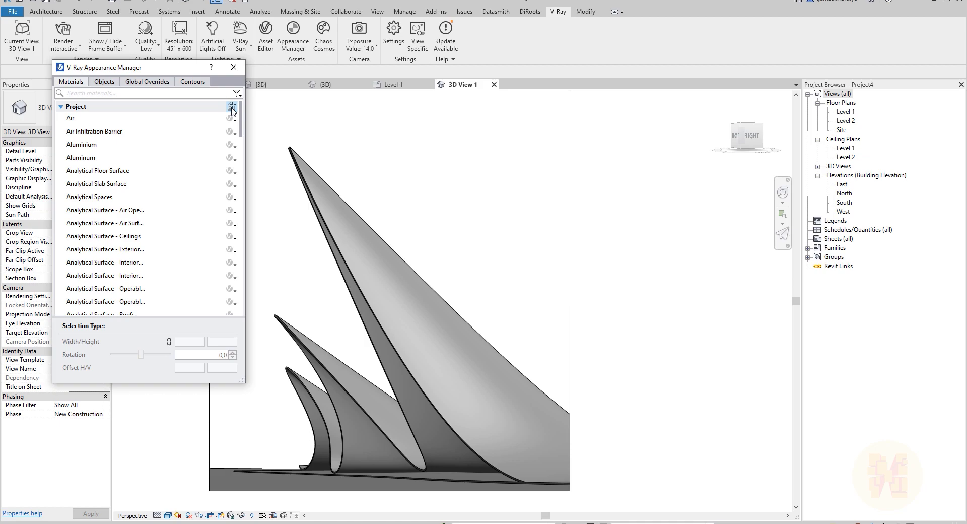
{"action": "left_click", "coordinate": [231, 107]}
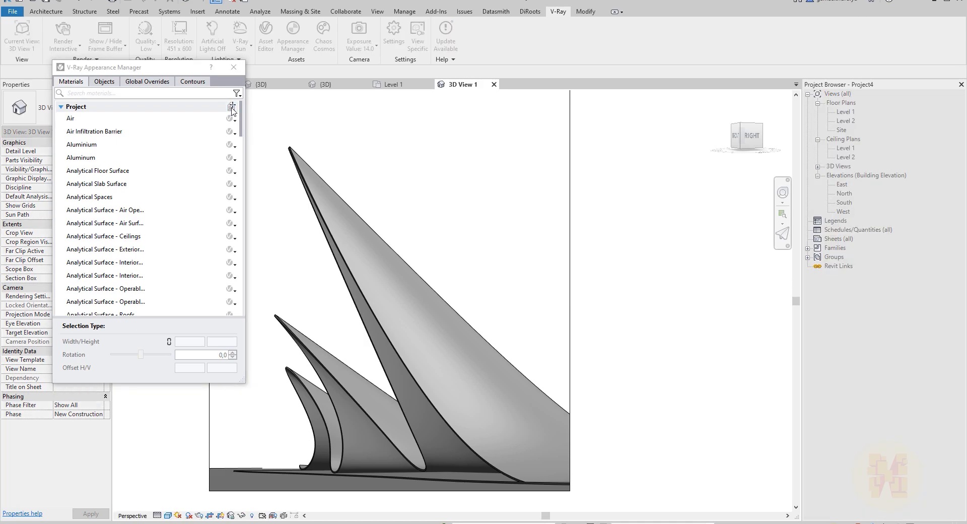
{"action": "left_click", "coordinate": [402, 282]}
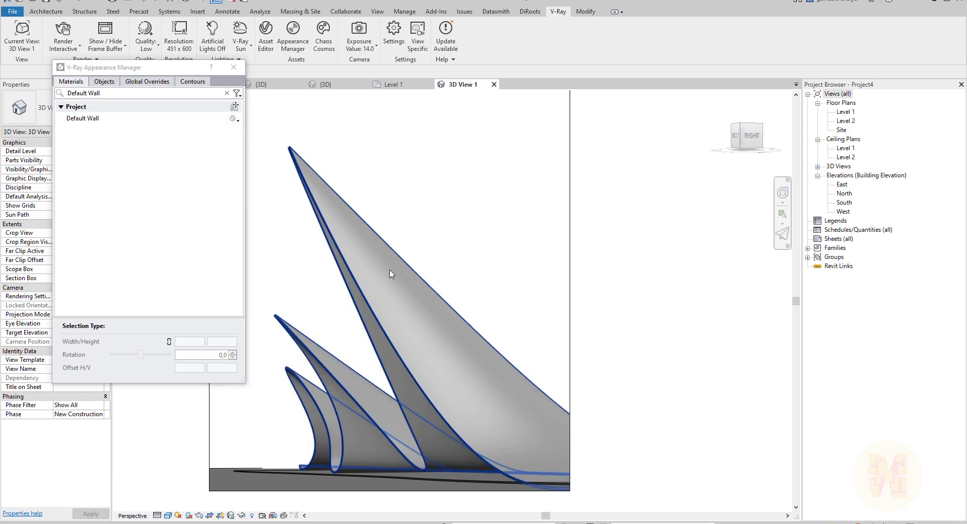
Step: Open V-Ray's Asset Editor alongside the Appearance Manager and expand its material library and material settings
{"action": "left_click_drag", "start_coordinate": [152, 68], "coordinate": [784, 114]}
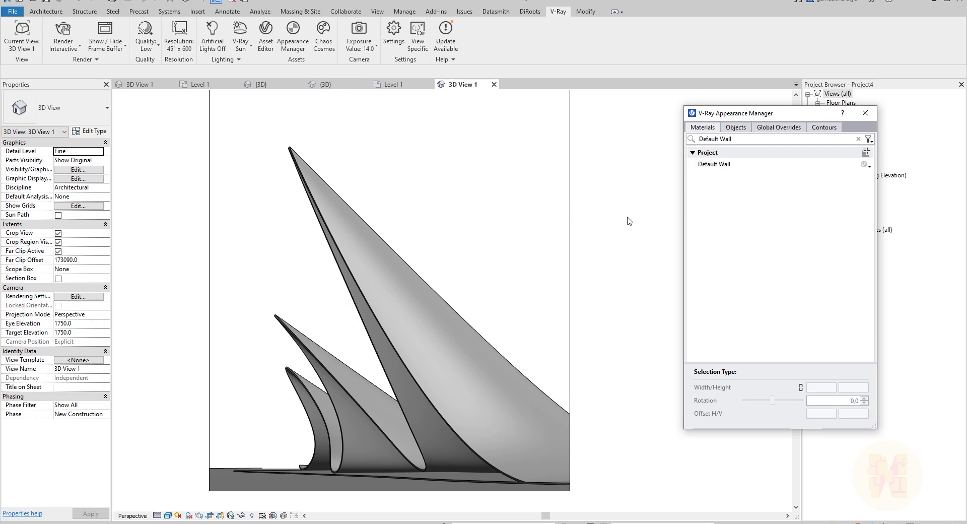
{"action": "left_click", "coordinate": [265, 32]}
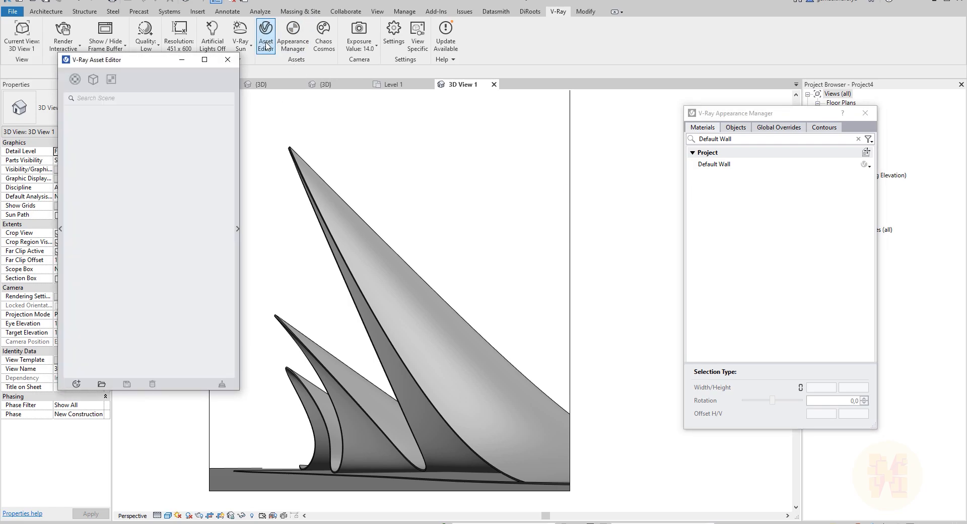
{"action": "left_click", "coordinate": [60, 228]}
{"action": "left_click_drag", "start_coordinate": [122, 63], "coordinate": [352, 104]}
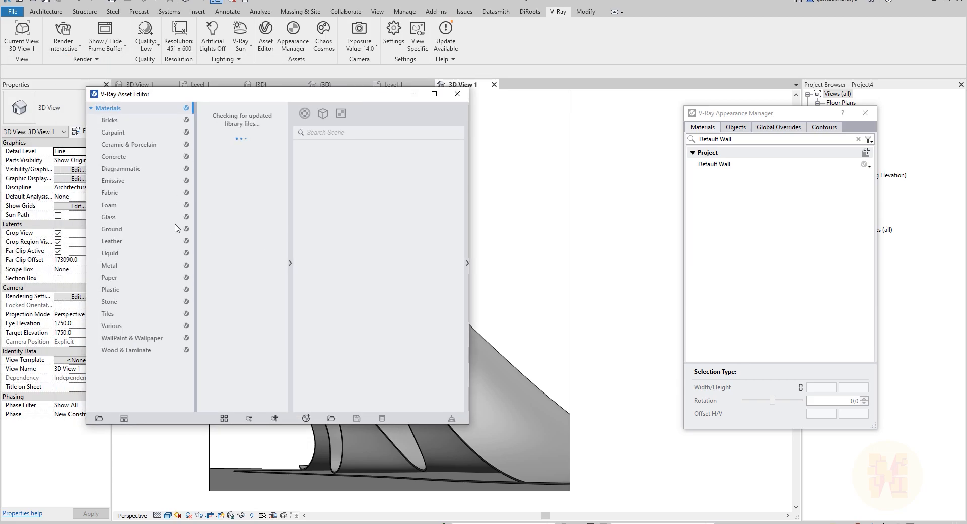
{"action": "left_click", "coordinate": [467, 262]}
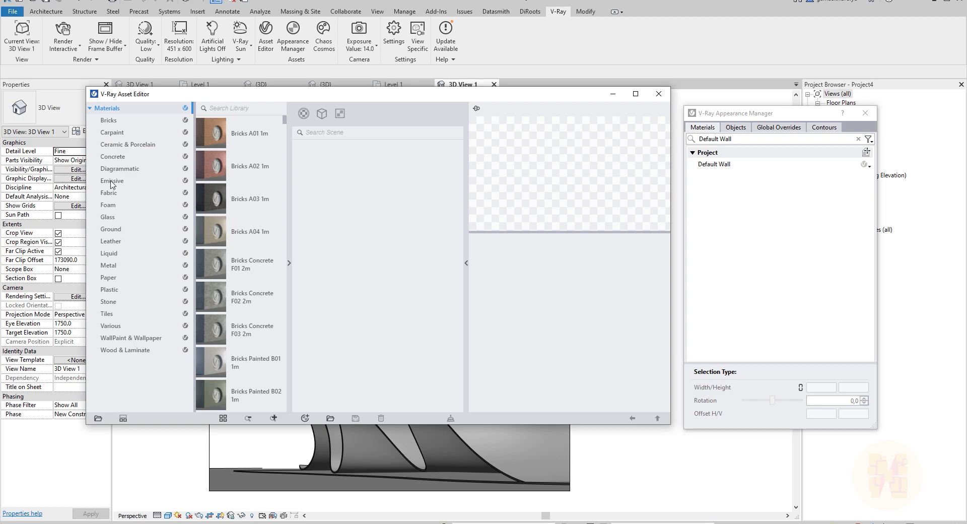
Step: Add Concrete Flooring H01 2m from the Concrete library to the scene and assign it to the Default Wall material
{"action": "left_click", "coordinate": [114, 157]}
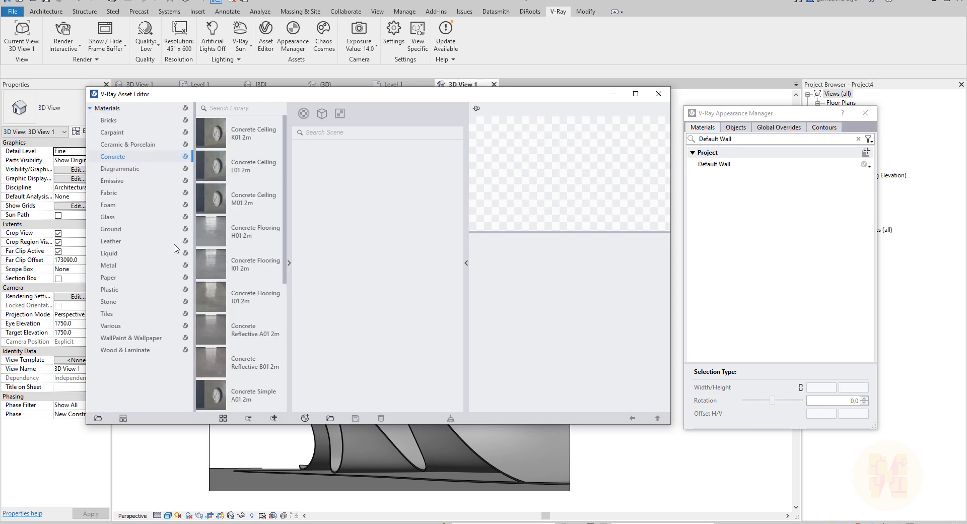
{"action": "left_click_drag", "start_coordinate": [229, 242], "coordinate": [301, 247]}
{"action": "double_click", "coordinate": [244, 240]}
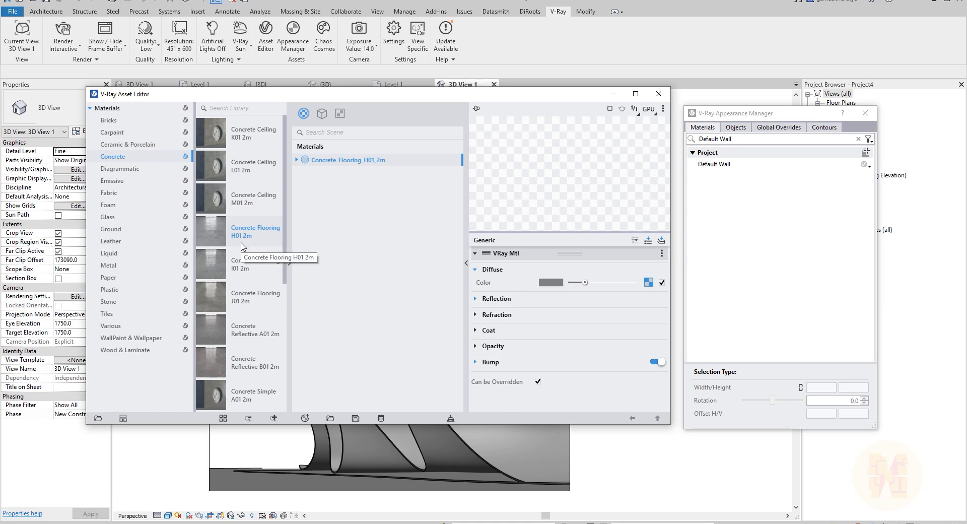
{"action": "left_click_drag", "start_coordinate": [367, 164], "coordinate": [749, 171]}
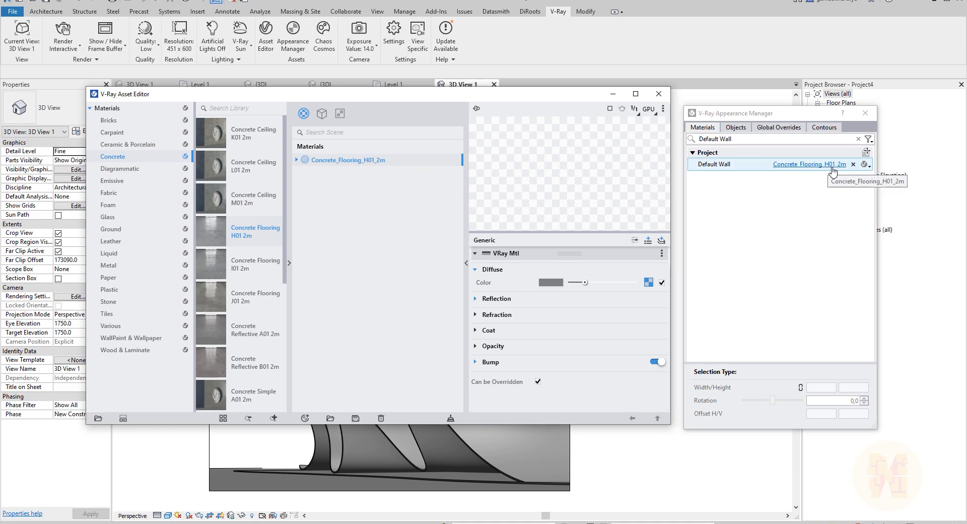
Step: Set the texture width and height of the Default Wall material to 2000 mm each
{"action": "left_click", "coordinate": [745, 168]}
{"action": "left_click", "coordinate": [744, 168]}
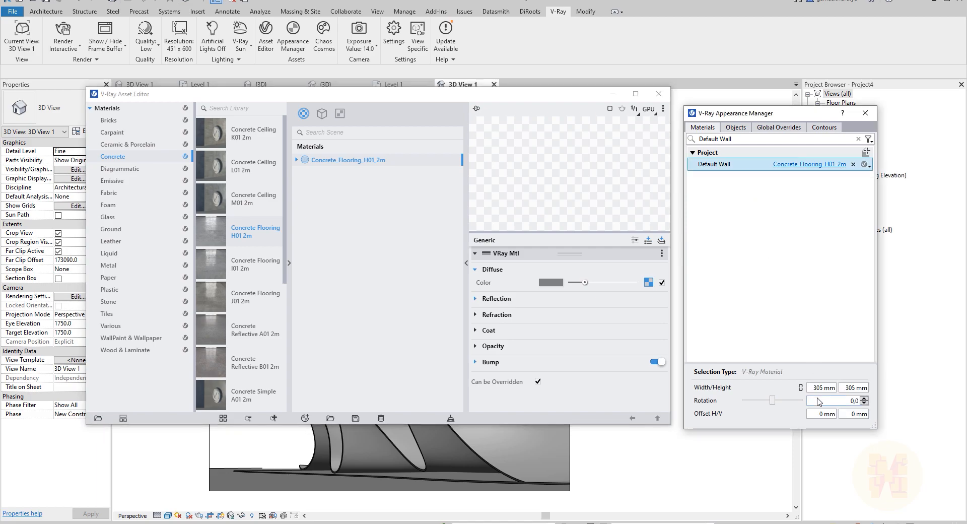
{"action": "left_click", "coordinate": [815, 389]}
{"action": "type", "text": "2000"}
{"action": "key", "text": "Tab"}
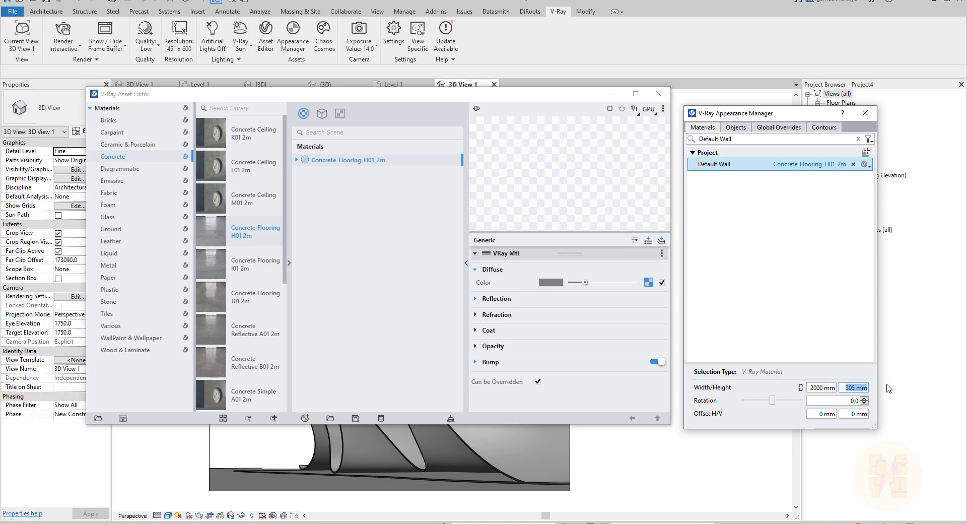
{"action": "type", "text": "2000"}
Step: Clear the V-Ray editors out of the way, run an interactive render and place the frame buffer beside the model
{"action": "left_click_drag", "start_coordinate": [557, 96], "coordinate": [556, 103]}
{"action": "left_click_drag", "start_coordinate": [230, 95], "coordinate": [0, 96]}
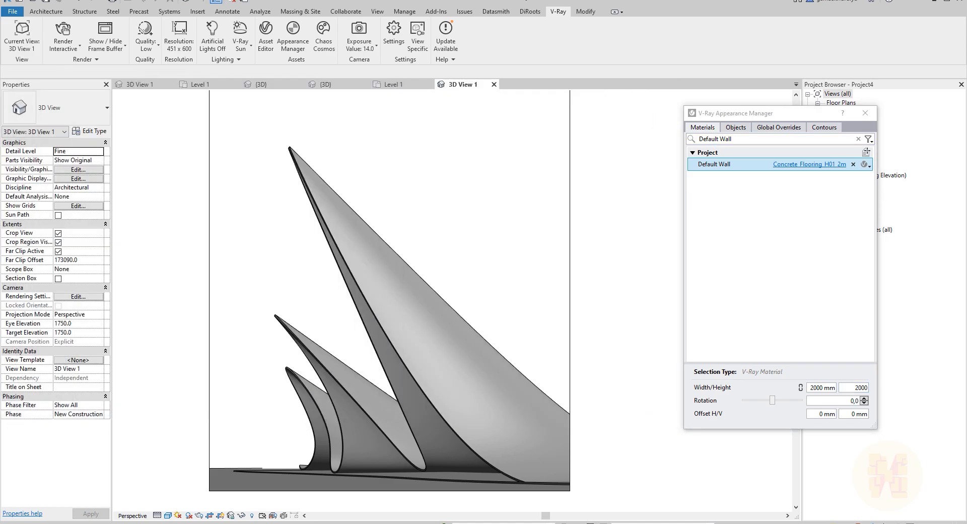
{"action": "left_click_drag", "start_coordinate": [743, 113], "coordinate": [0, 108]}
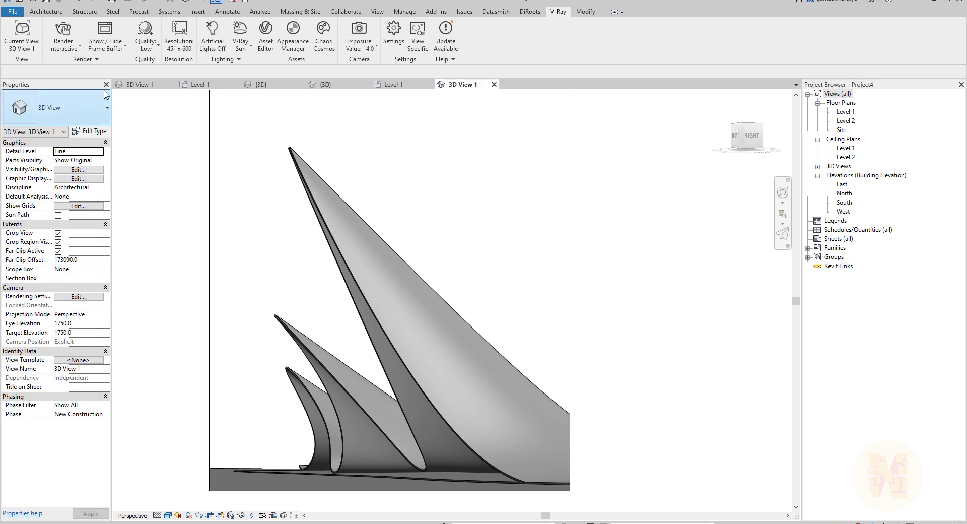
{"action": "left_click", "coordinate": [63, 28]}
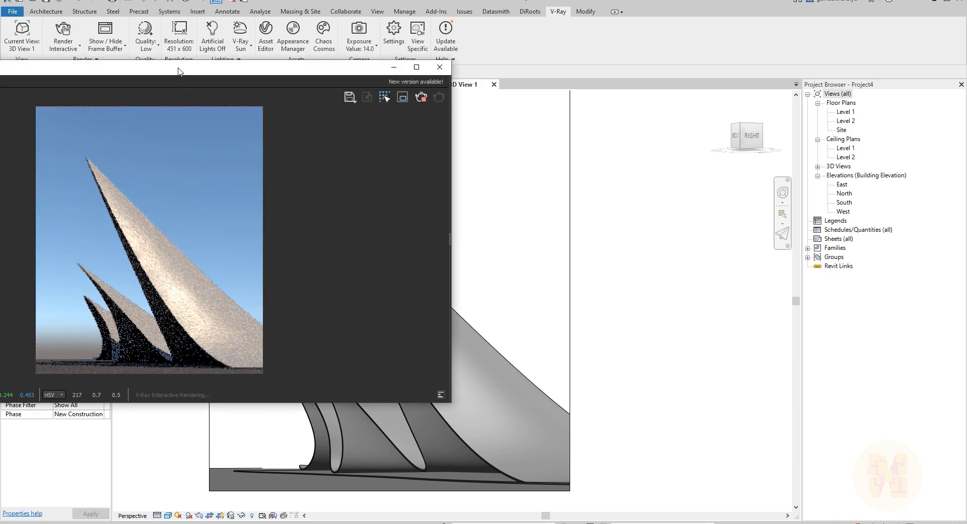
{"action": "left_click_drag", "start_coordinate": [178, 68], "coordinate": [424, 93]}
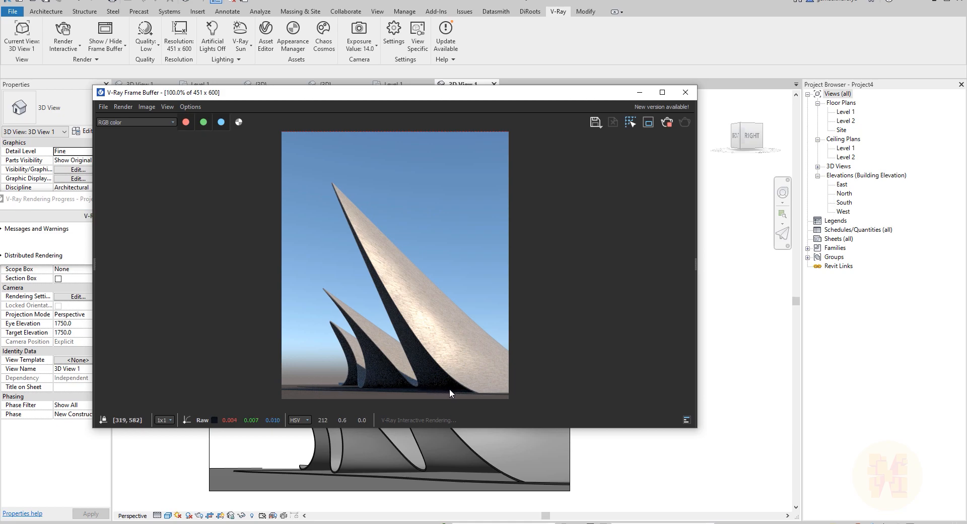
{"action": "left_click_drag", "start_coordinate": [383, 94], "coordinate": [642, 43]}
Step: Bring the Appearance Manager back and pick the floor in the view to locate its material
{"action": "left_click_drag", "start_coordinate": [0, 83], "coordinate": [629, 79]}
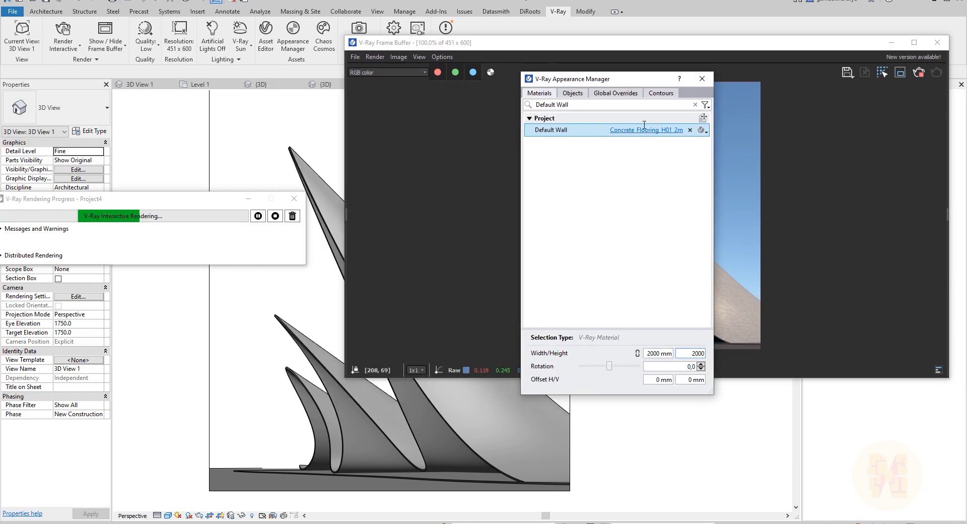
{"action": "left_click", "coordinate": [703, 118]}
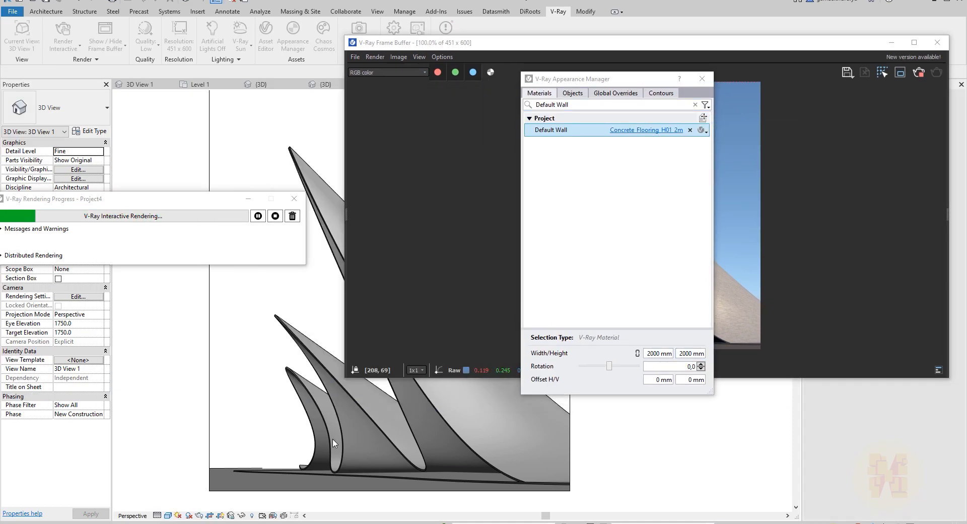
{"action": "left_click", "coordinate": [413, 477]}
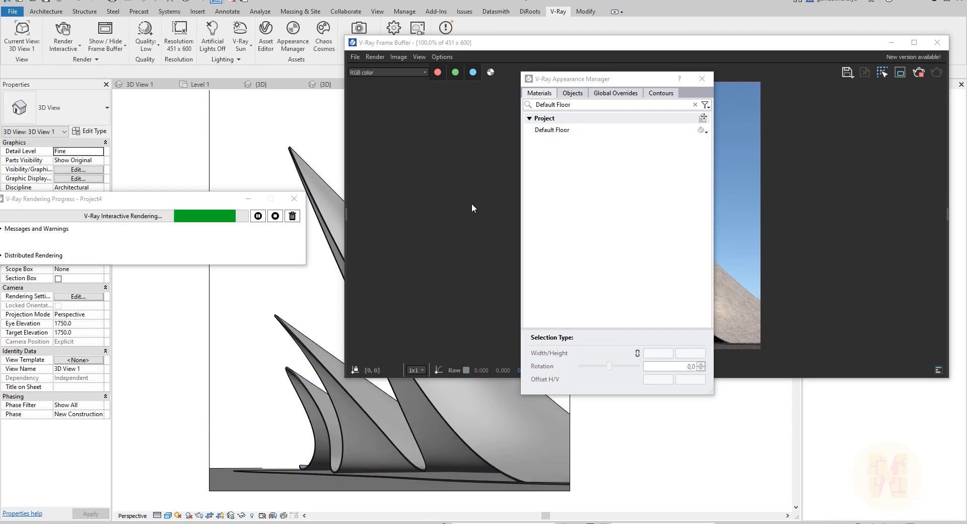
Step: Assign Concrete Flooring J01 2m from the Concrete library to Default Floor, check the updated render and close the Appearance Manager
{"action": "left_click_drag", "start_coordinate": [0, 152], "coordinate": [388, 189]}
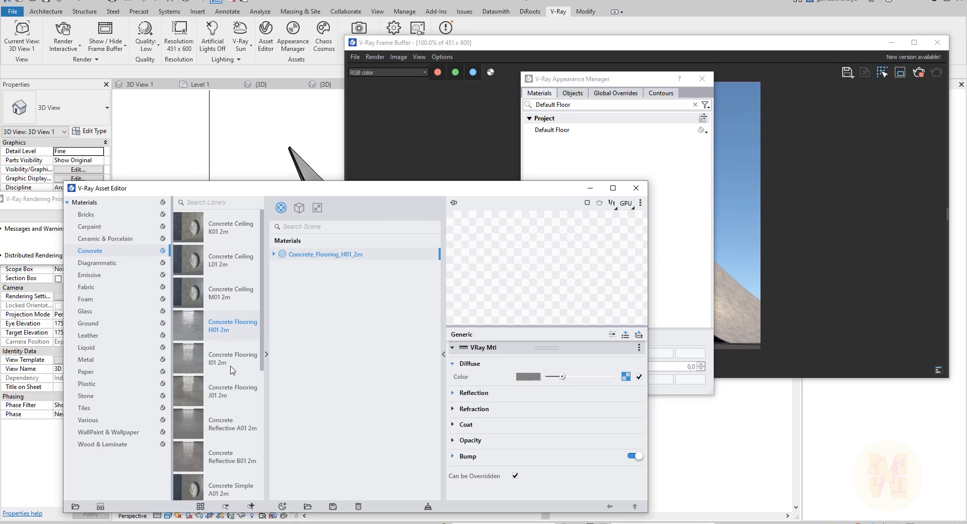
{"action": "left_click_drag", "start_coordinate": [214, 395], "coordinate": [357, 320]}
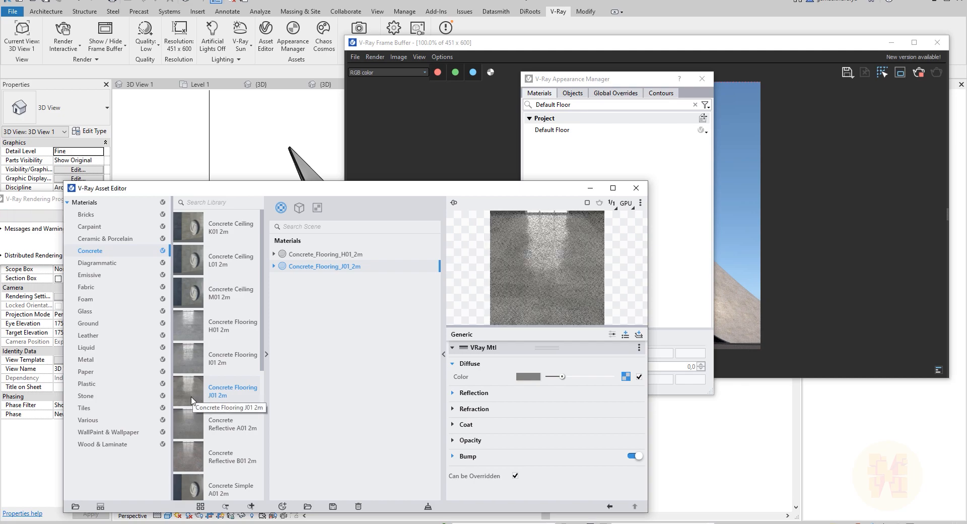
{"action": "left_click_drag", "start_coordinate": [192, 400], "coordinate": [579, 132]}
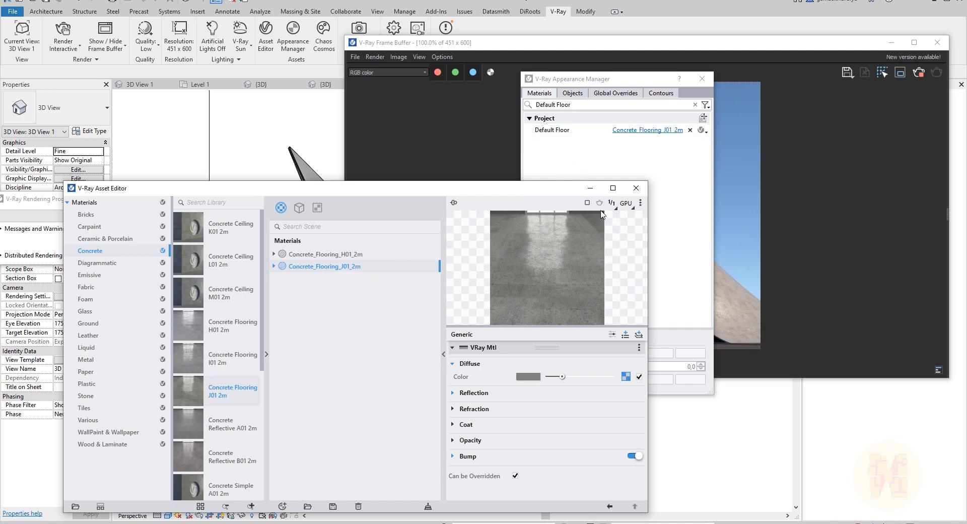
{"action": "left_click_drag", "start_coordinate": [604, 79], "coordinate": [172, 121]}
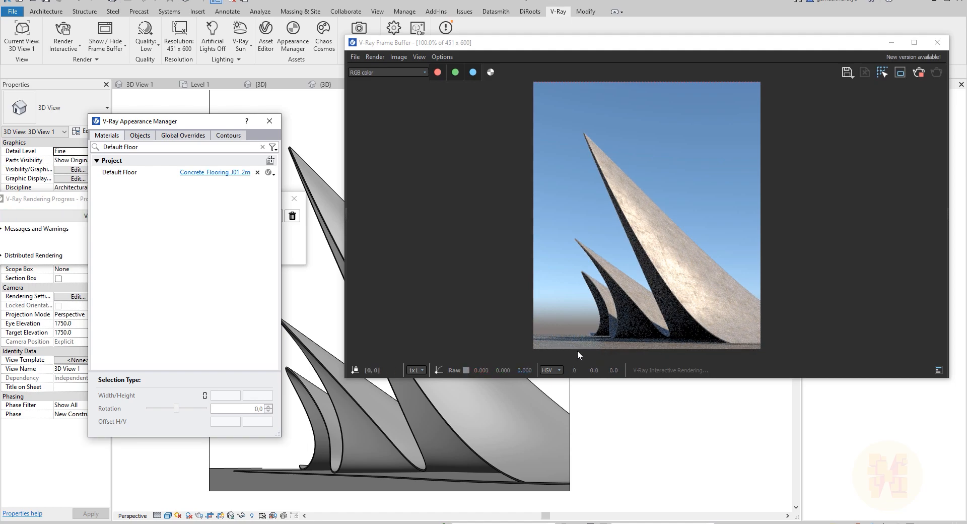
{"action": "left_click", "coordinate": [270, 121]}
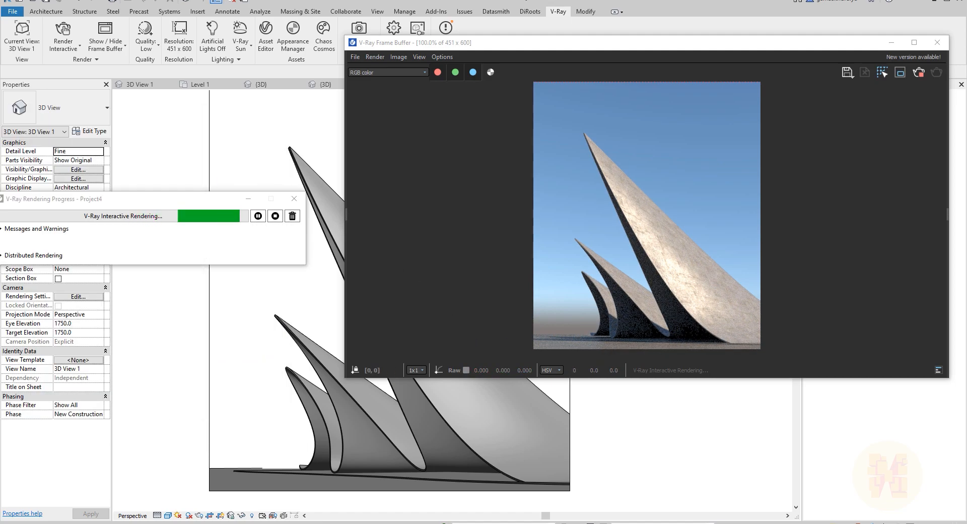
Step: Open the material selection for the structure layer of the large floor's Generic 300mm type
{"action": "left_click", "coordinate": [283, 486]}
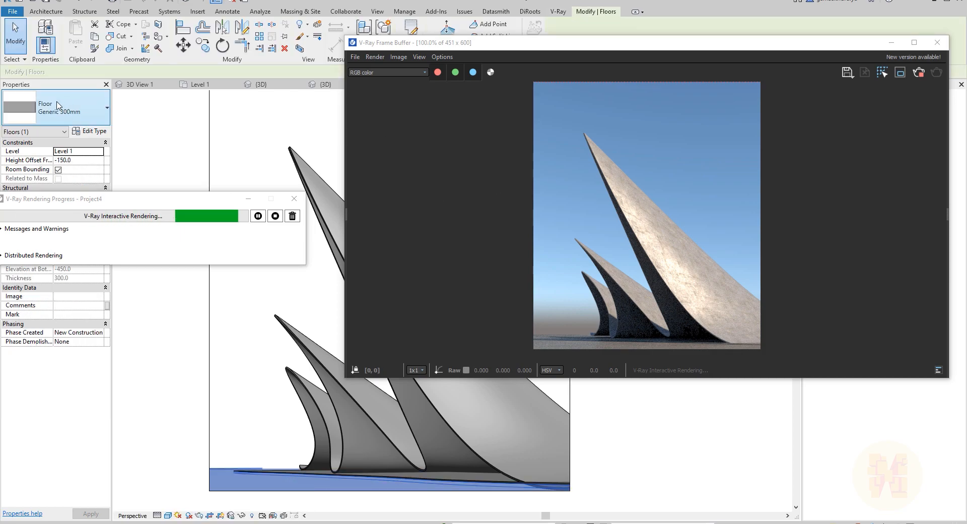
{"action": "left_click_drag", "start_coordinate": [140, 198], "coordinate": [0, 201]}
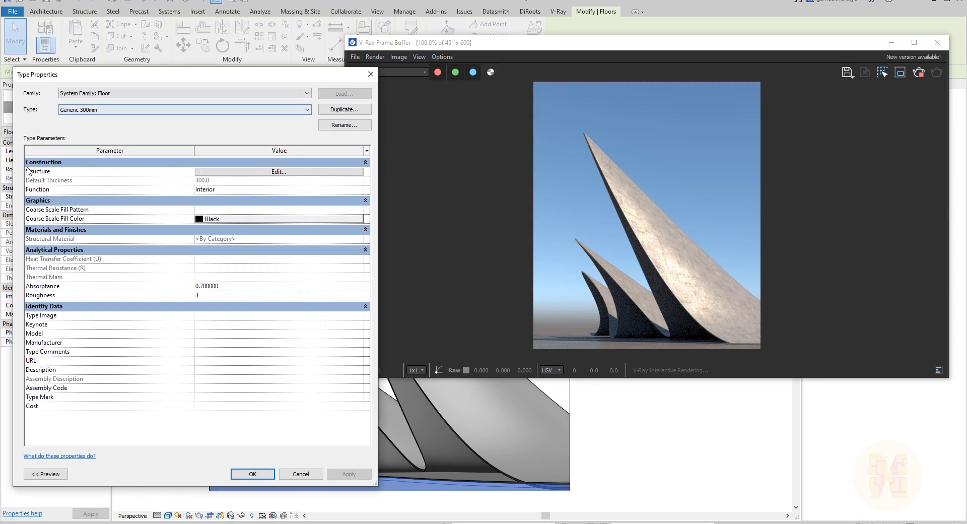
{"action": "left_click", "coordinate": [311, 172]}
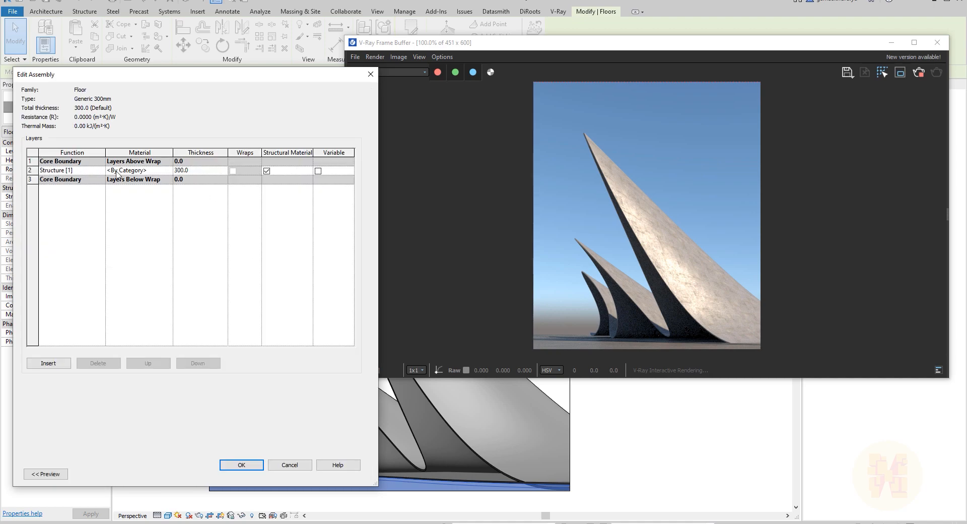
{"action": "left_click", "coordinate": [168, 171]}
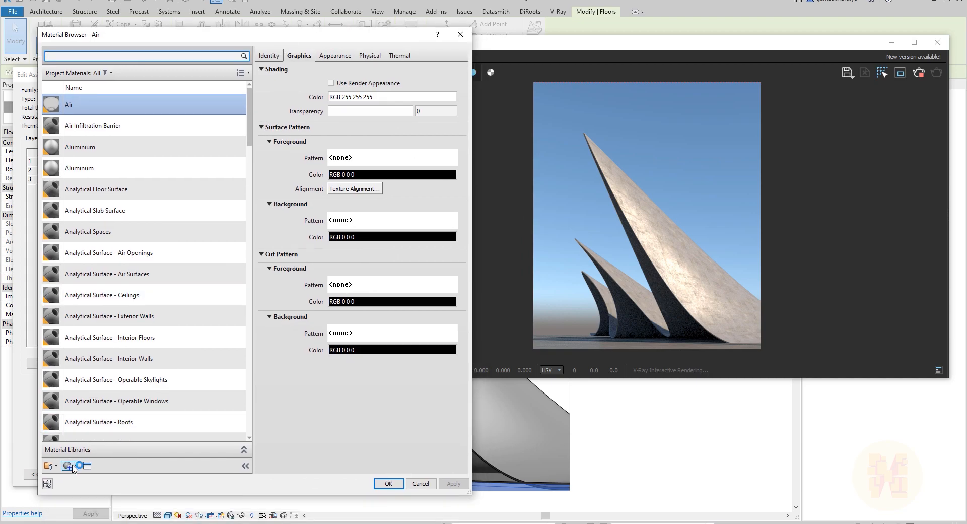
Step: Create a new material named Reflection, assign it to the floor's structure layer and accept the type changes
{"action": "left_click", "coordinate": [74, 467]}
{"action": "left_click", "coordinate": [86, 478]}
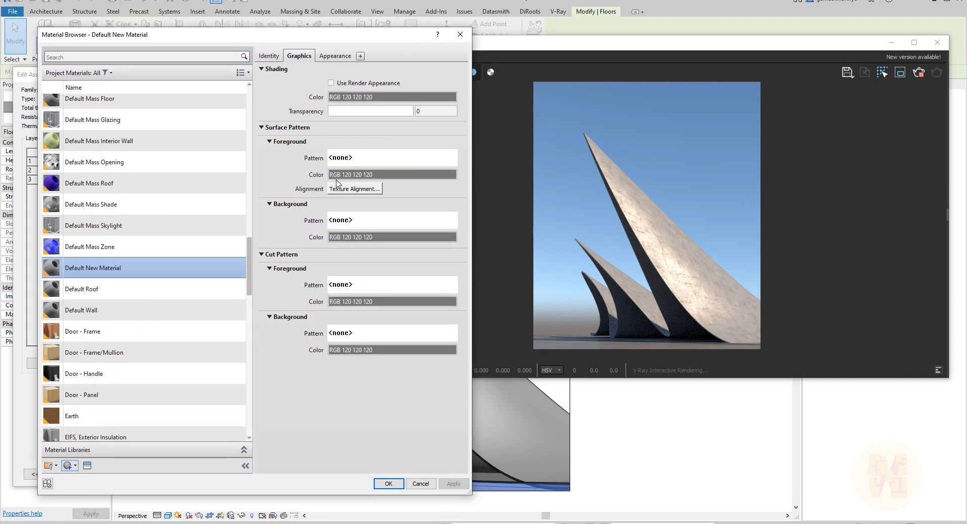
{"action": "left_click", "coordinate": [268, 55]}
{"action": "left_click_drag", "start_coordinate": [330, 71], "coordinate": [404, 73]}
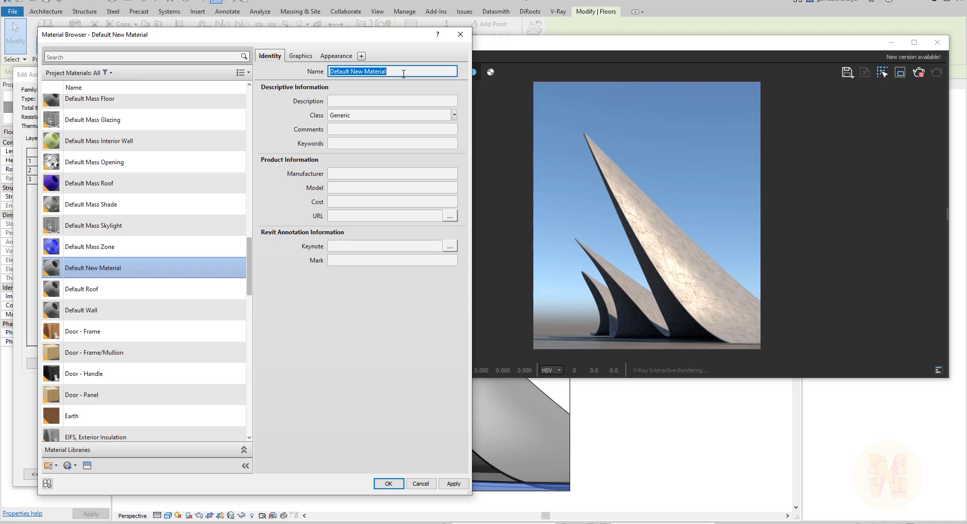
{"action": "type", "text": "Reflection"}
{"action": "left_click", "coordinate": [359, 394]}
{"action": "left_click", "coordinate": [387, 484]}
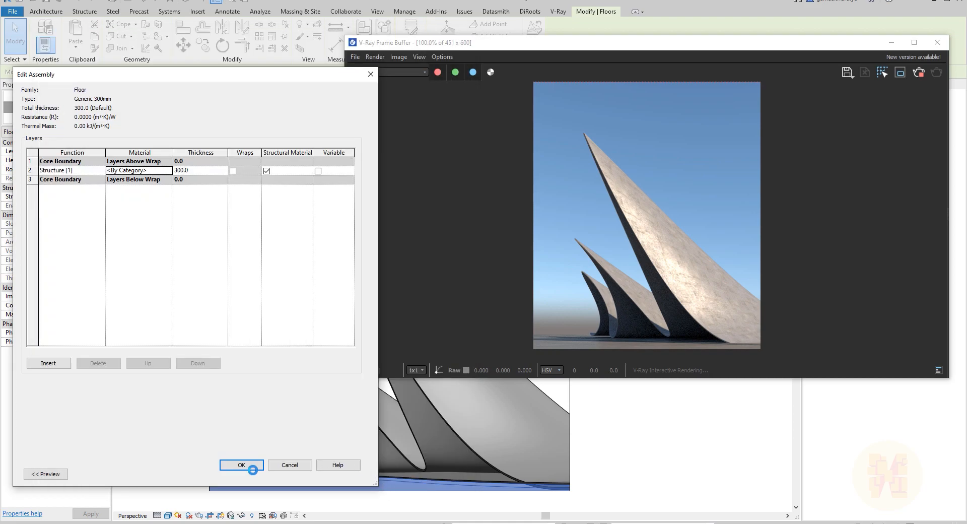
{"action": "left_click", "coordinate": [252, 469]}
{"action": "left_click", "coordinate": [252, 468]}
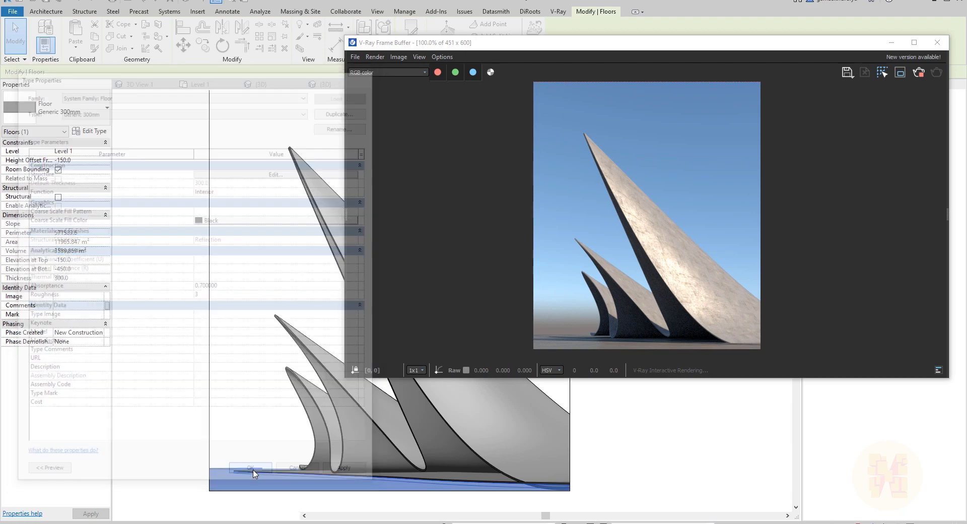
Step: Deselect the large floor, reopen the Appearance Manager and pick that floor in the view to locate its Reflection material
{"action": "left_click", "coordinate": [268, 395]}
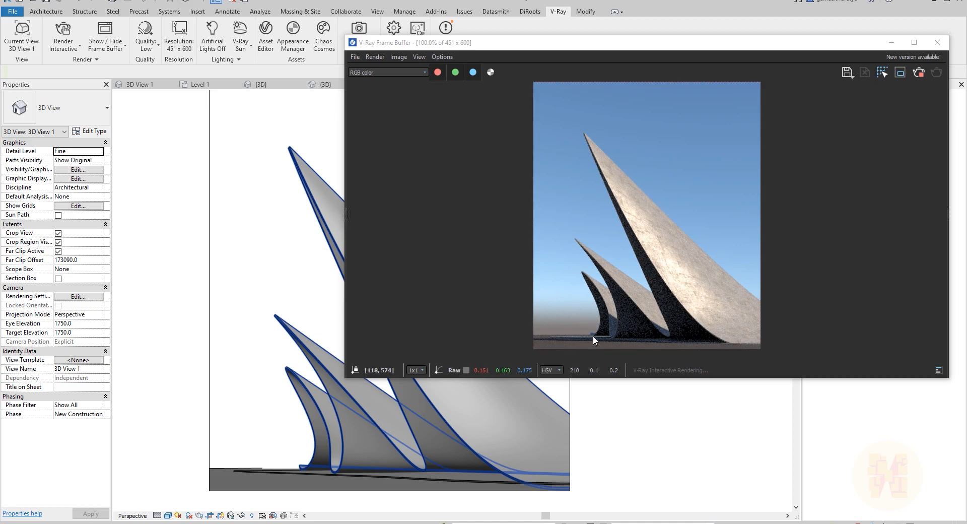
{"action": "left_click", "coordinate": [259, 493]}
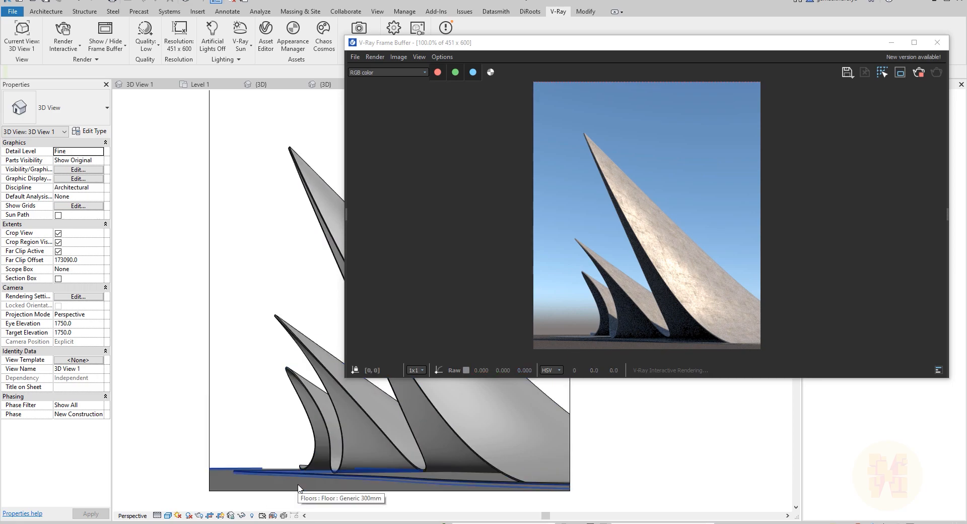
{"action": "left_click_drag", "start_coordinate": [241, 135], "coordinate": [73, 126]}
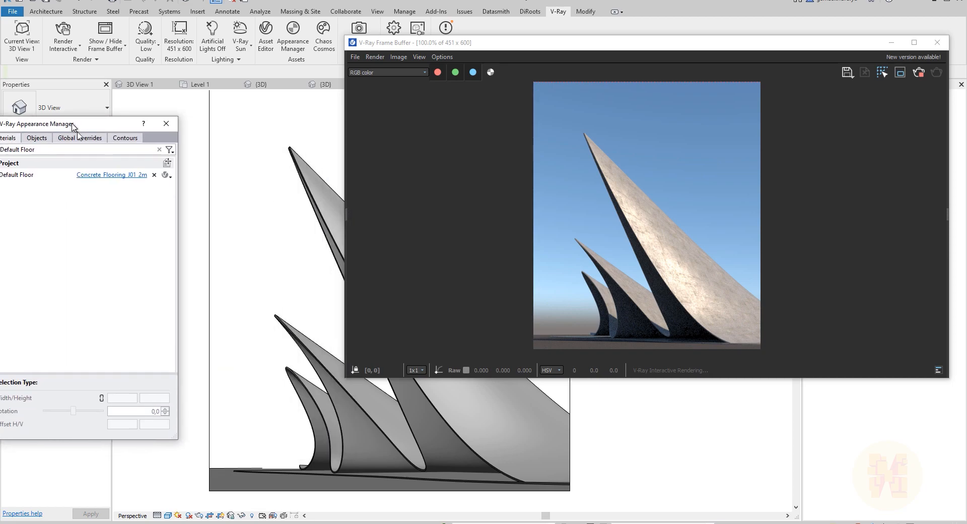
{"action": "left_click", "coordinate": [262, 484]}
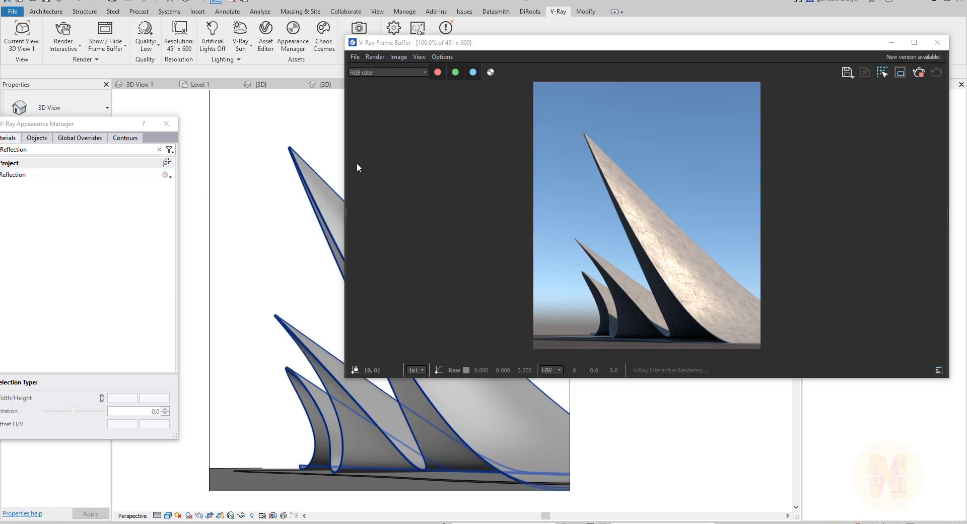
{"action": "left_click", "coordinate": [253, 119]}
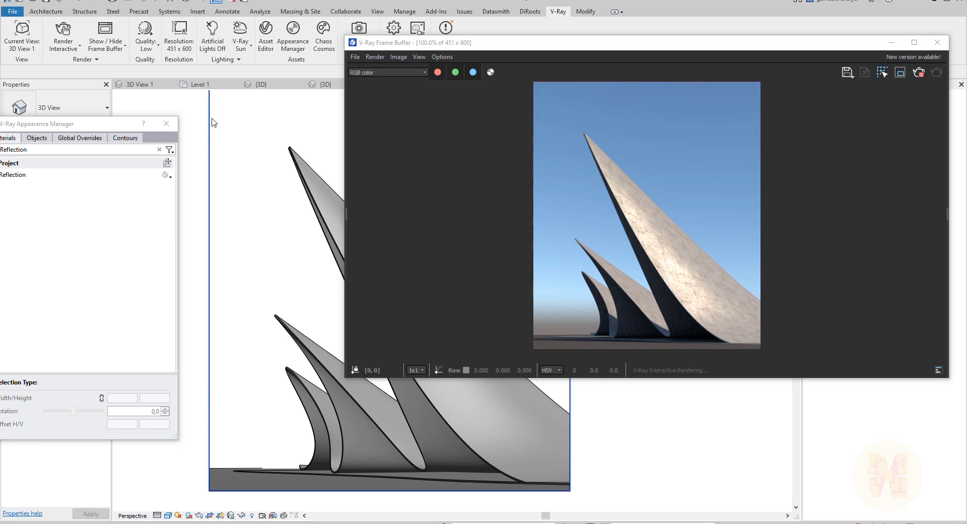
{"action": "left_click_drag", "start_coordinate": [67, 129], "coordinate": [540, 140]}
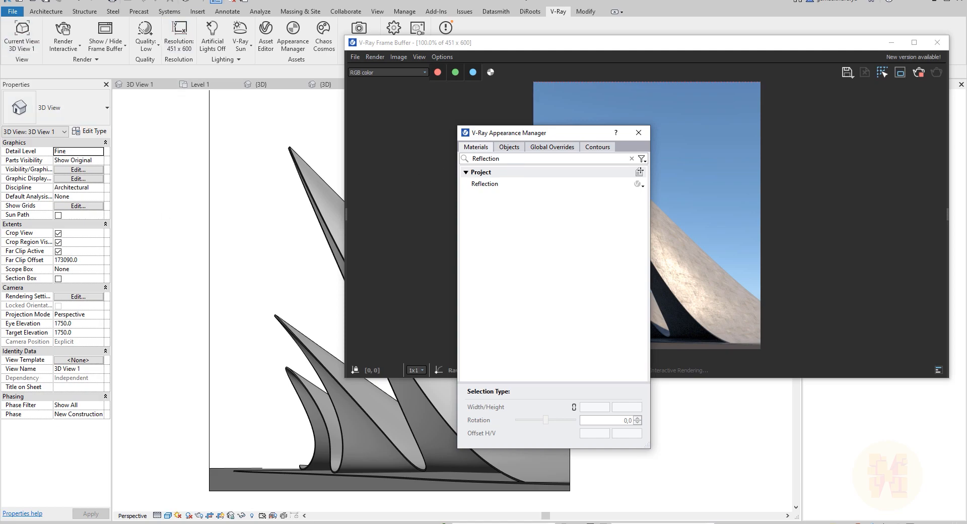
Step: Duplicate the Concrete_Flooring_J01_2m material in the Asset Editor and rename the copy Concrete_Flooring_J01_2m Reflection
{"action": "left_click", "coordinate": [157, 522]}
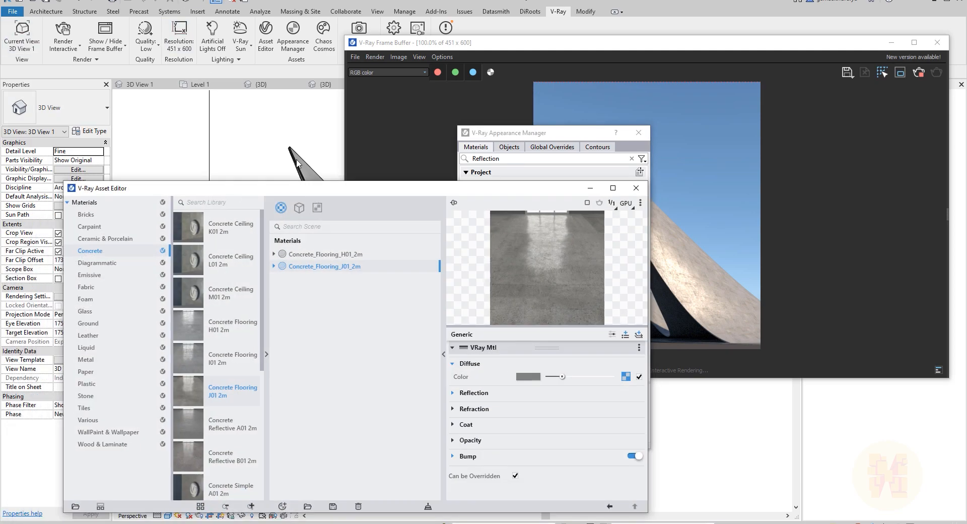
{"action": "left_click_drag", "start_coordinate": [286, 192], "coordinate": [268, 121]}
{"action": "right_click", "coordinate": [294, 195]}
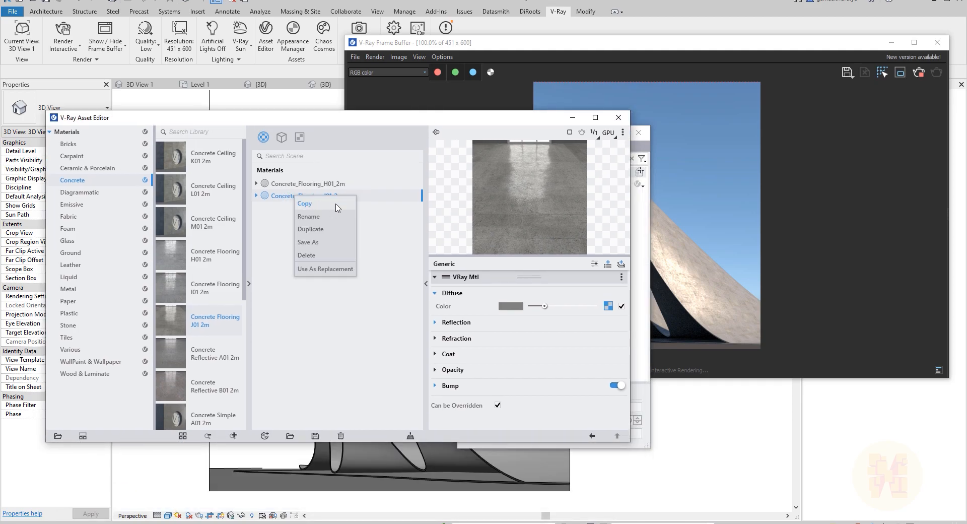
{"action": "left_click", "coordinate": [316, 229]}
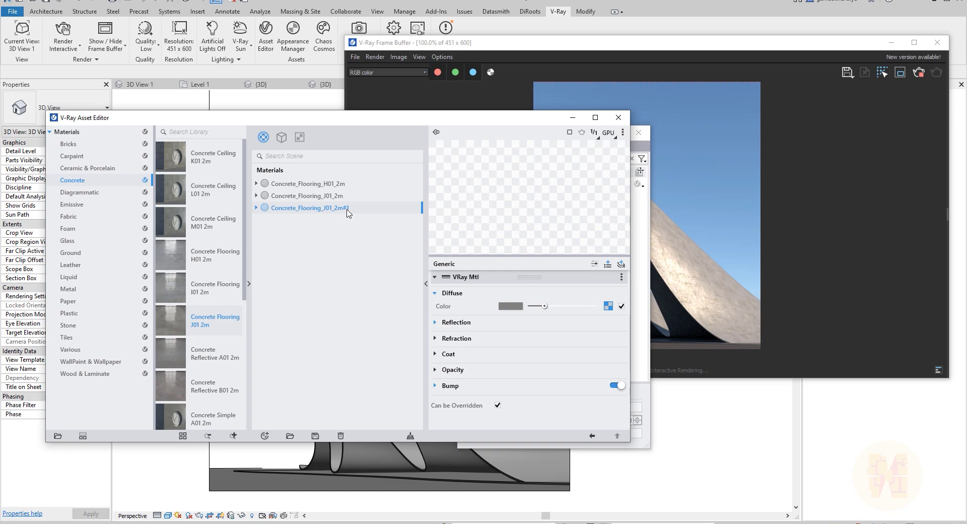
{"action": "right_click", "coordinate": [347, 213]}
{"action": "left_click", "coordinate": [381, 231]}
{"action": "type", "text": "Reflection"}
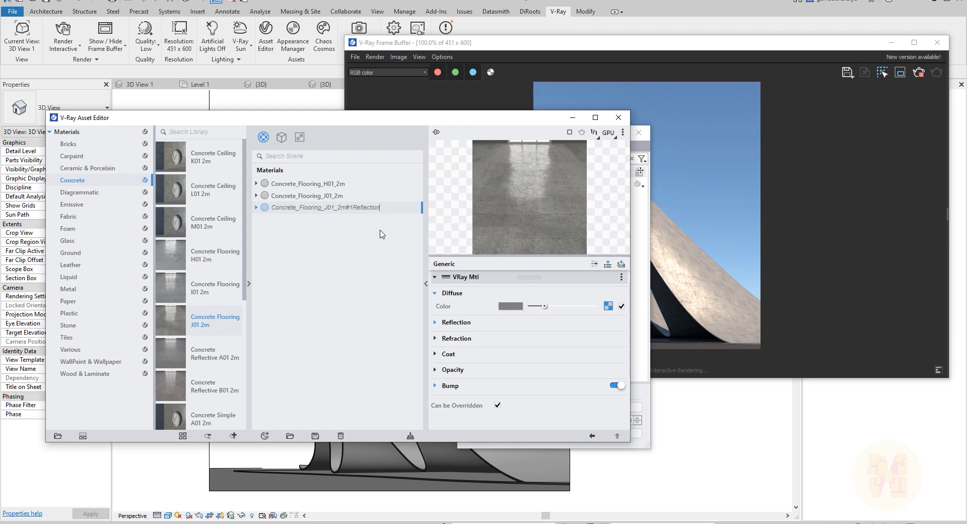
{"action": "key", "text": "BackSpace"}
{"action": "key", "text": "BackSpace"}
{"action": "key", "text": "Return"}
Step: Assign Concrete_Flooring_J01_2m Reflection to the project's Reflection material and set its texture width and height to 2000 mm
{"action": "left_click_drag", "start_coordinate": [490, 123], "coordinate": [371, 99]}
{"action": "left_click_drag", "start_coordinate": [571, 132], "coordinate": [707, 104]}
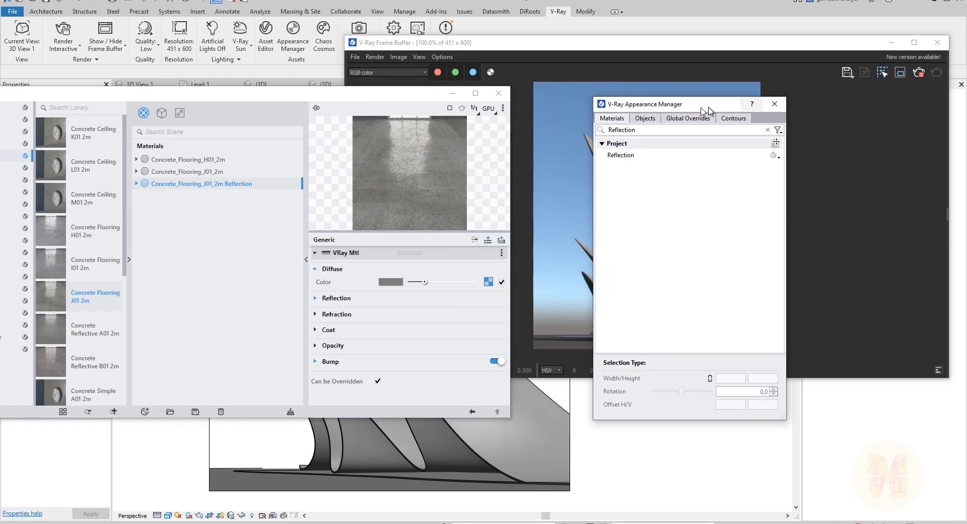
{"action": "left_click_drag", "start_coordinate": [201, 183], "coordinate": [655, 155]}
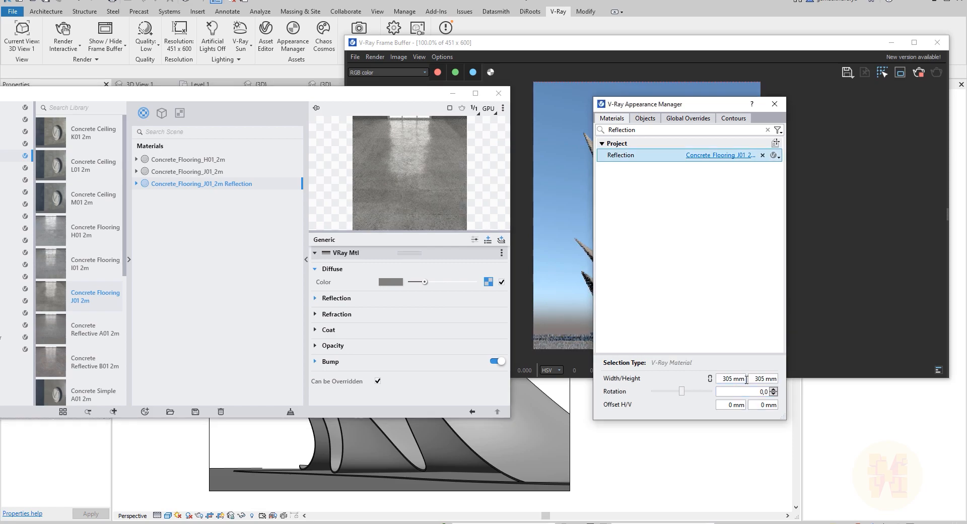
{"action": "triple_click", "coordinate": [722, 382]}
{"action": "type", "text": "2000"}
{"action": "type", "text": "0"}
{"action": "left_click", "coordinate": [333, 90]}
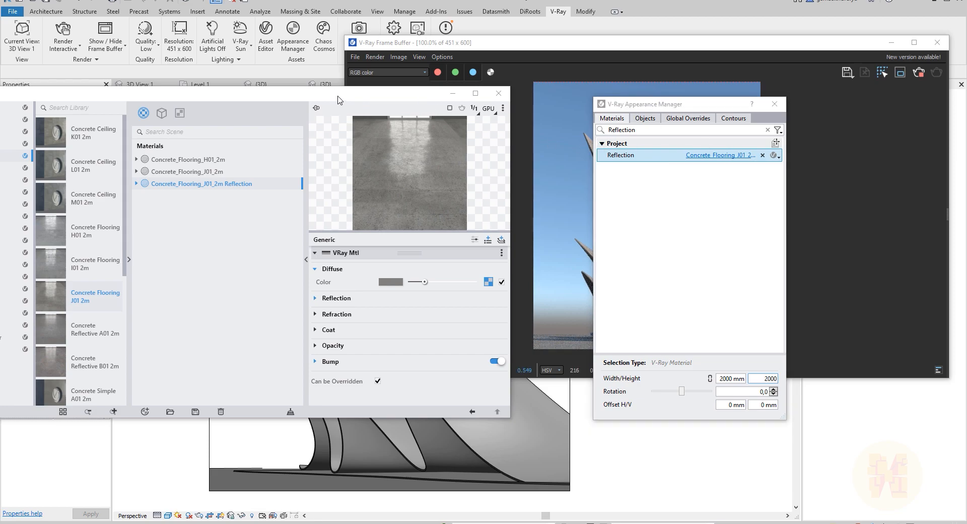
{"action": "left_click_drag", "start_coordinate": [274, 99], "coordinate": [36, 80]}
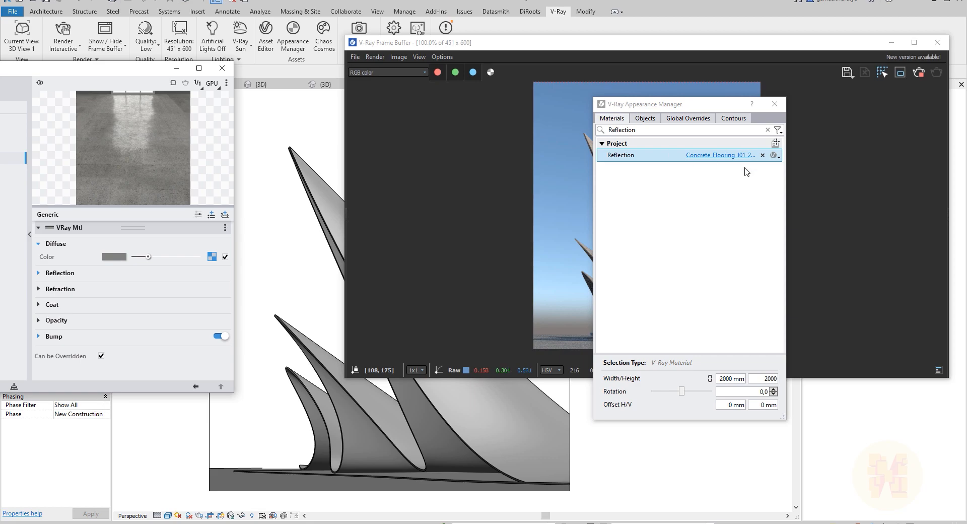
Step: Pick the Default Floor material in the view, set its texture width and height to 2000 mm, and close the Appearance Manager
{"action": "left_click", "coordinate": [775, 144]}
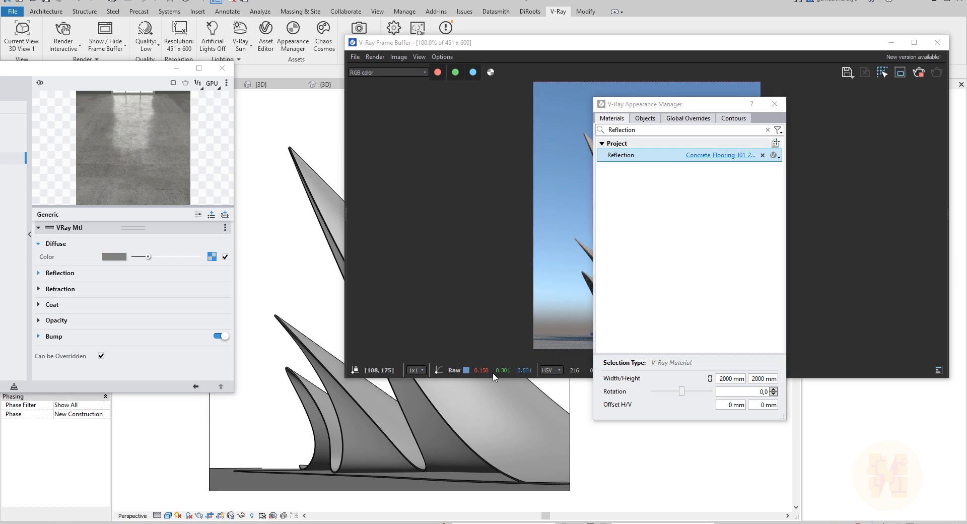
{"action": "left_click", "coordinate": [425, 479]}
{"action": "left_click", "coordinate": [652, 155]}
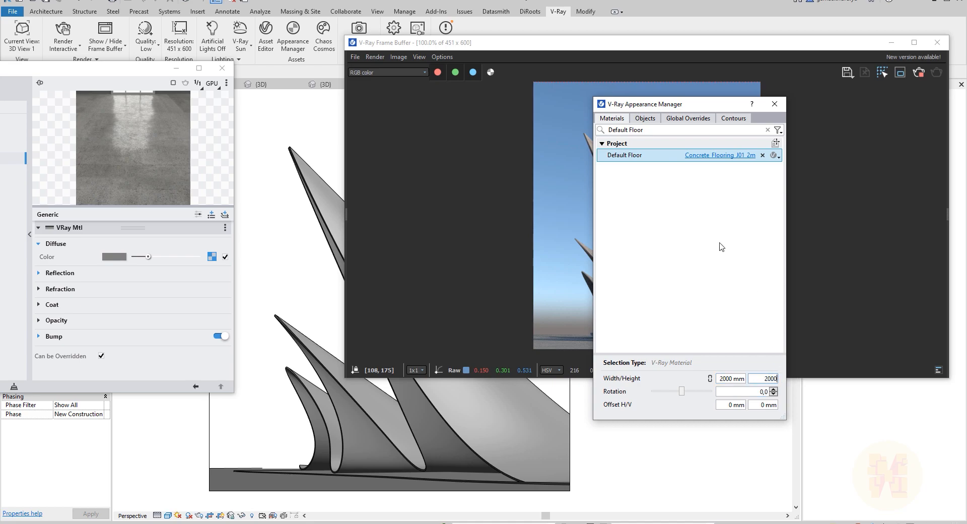
{"action": "left_click", "coordinate": [775, 105]}
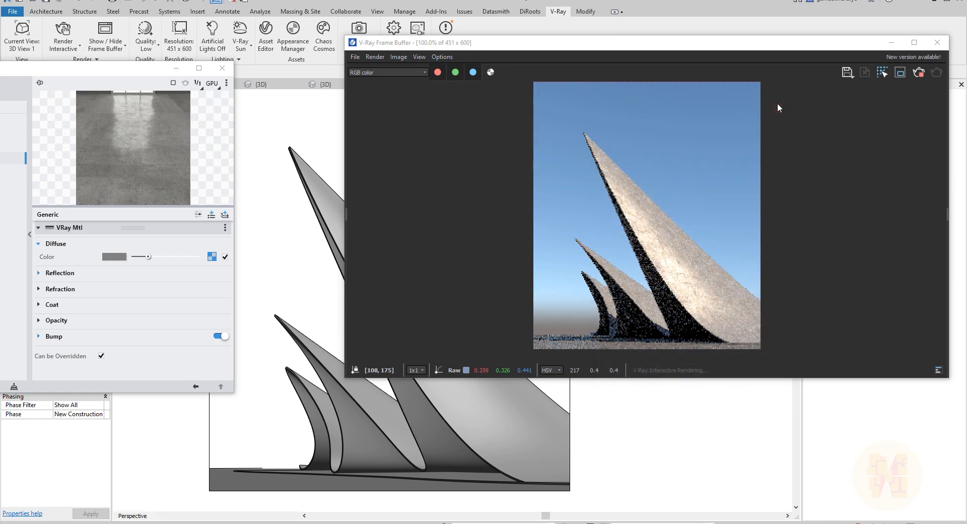
Step: Arrange the Asset Editor beside an enlarged V-Ray Frame Buffer and zoom the render to fill it
{"action": "left_click_drag", "start_coordinate": [83, 73], "coordinate": [317, 55]}
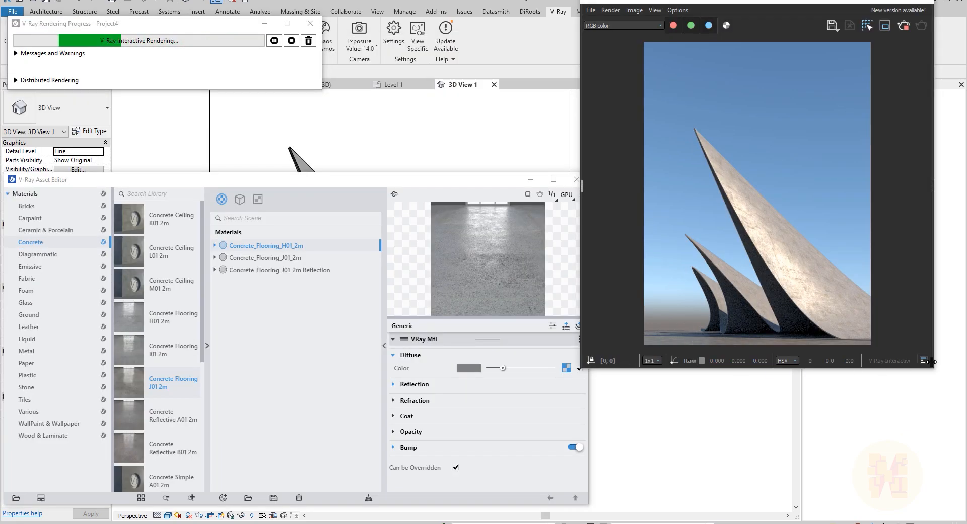
{"action": "left_click_drag", "start_coordinate": [933, 368], "coordinate": [966, 523]}
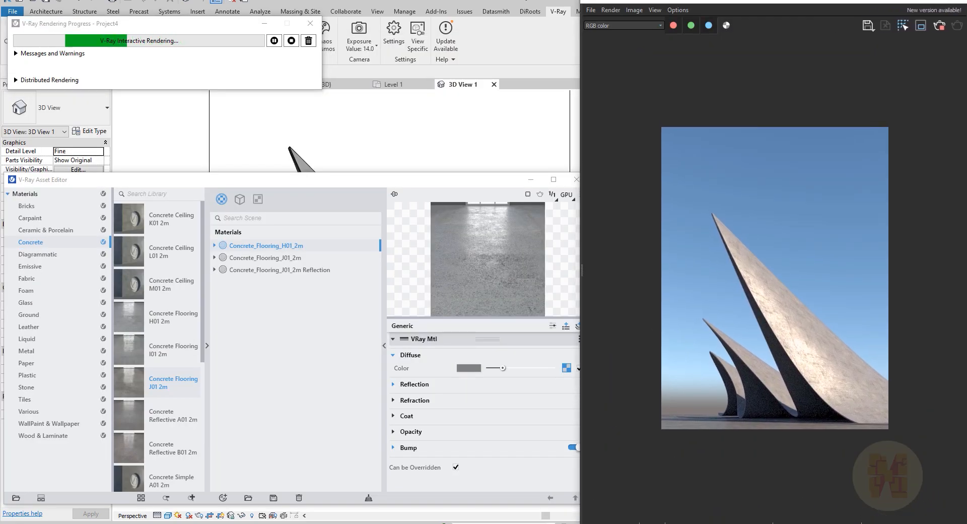
{"action": "scroll", "coordinate": [786, 403], "scroll_direction": "up", "scroll_amount": 2}
{"action": "scroll", "coordinate": [729, 438], "scroll_direction": "down", "scroll_amount": 2}
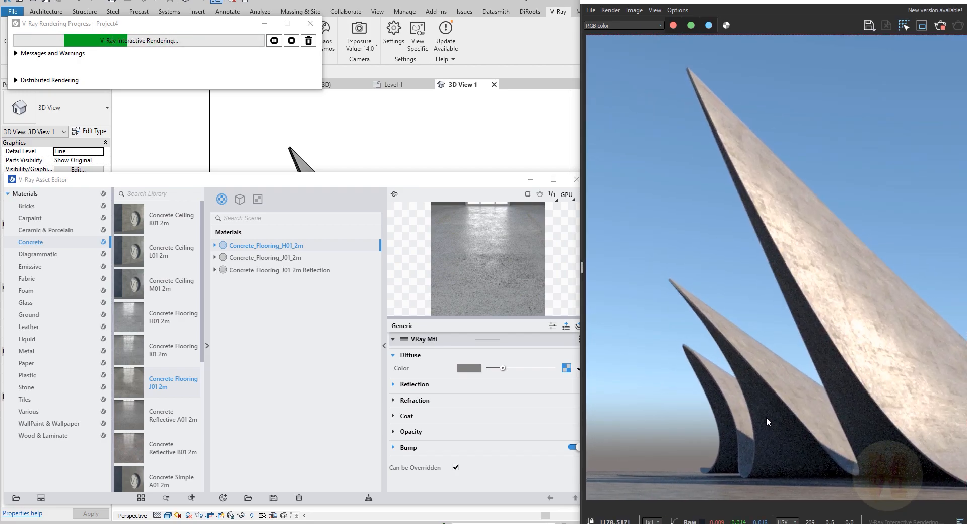
{"action": "left_click_drag", "start_coordinate": [163, 181], "coordinate": [158, 112]}
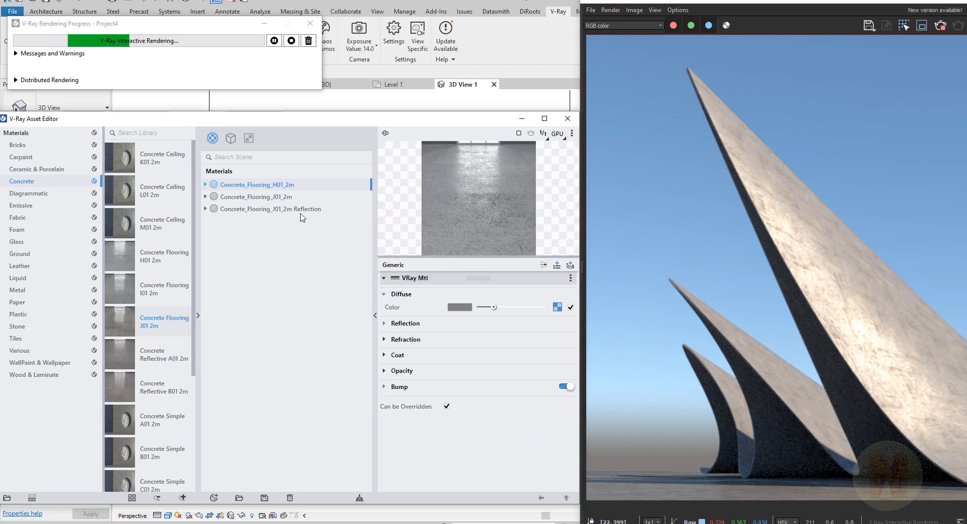
Step: Disable the diffuse texture of Concrete_Flooring_J01_2m Reflection and set its diffuse color to dark blue-grey, RGB 0,33, 0,334, 0,394
{"action": "left_click", "coordinate": [309, 209]}
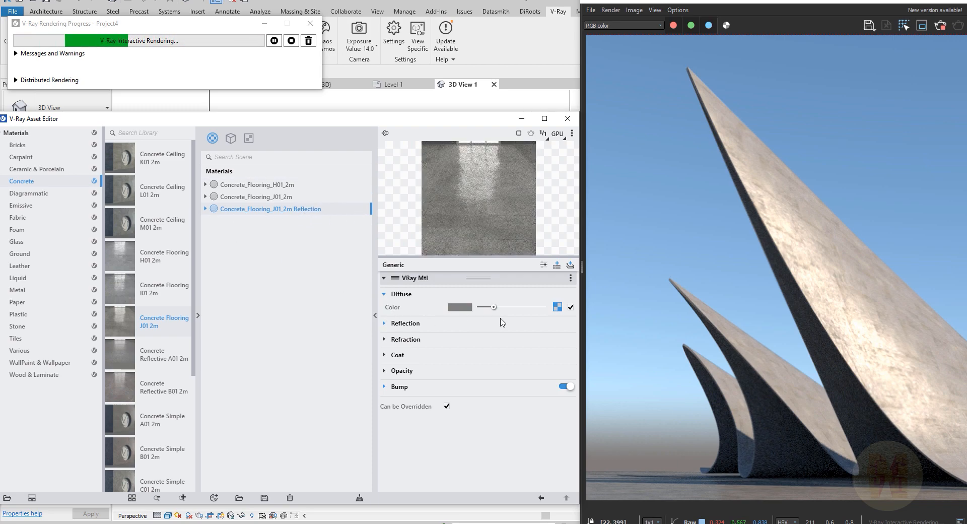
{"action": "left_click", "coordinate": [570, 307]}
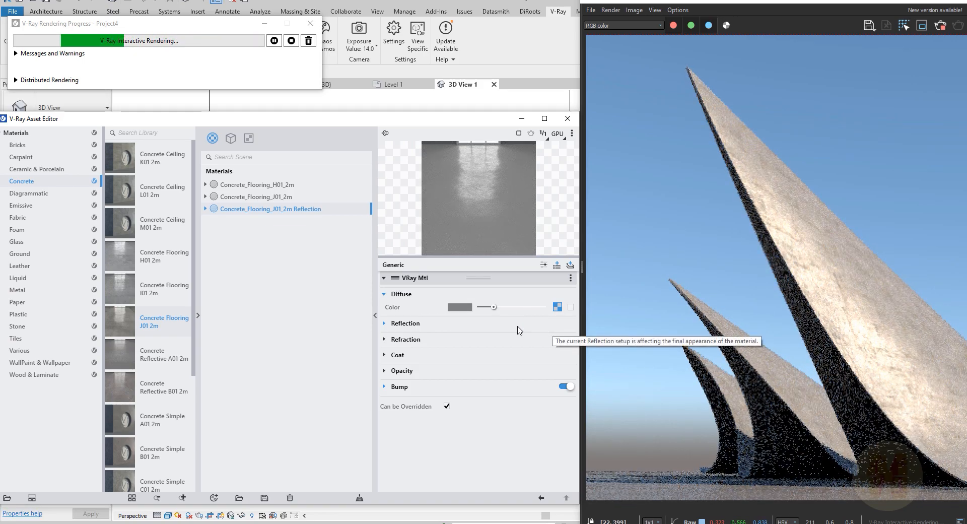
{"action": "left_click", "coordinate": [459, 307]}
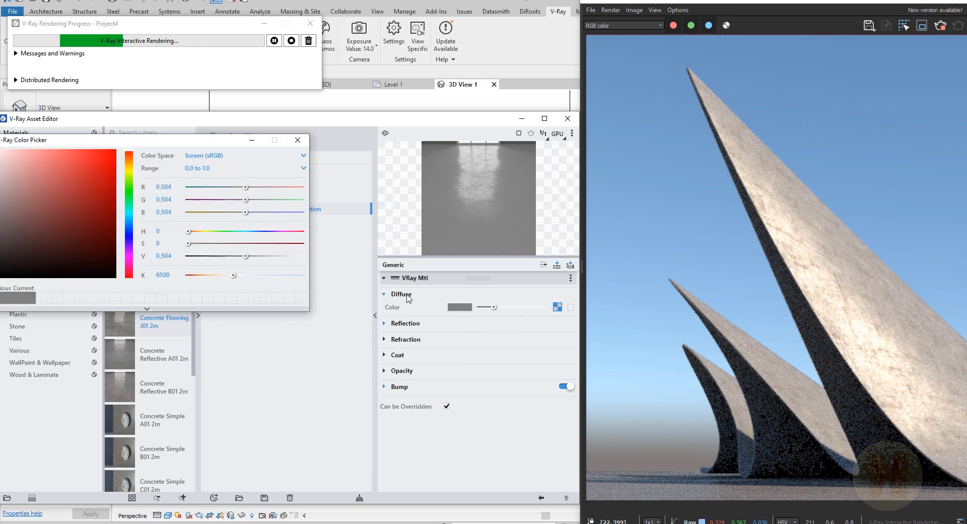
{"action": "left_click", "coordinate": [6, 220]}
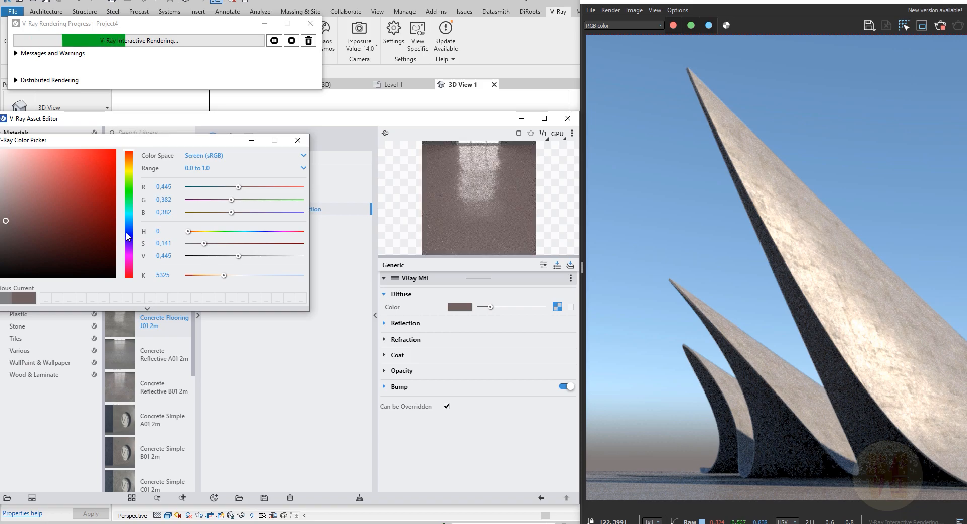
{"action": "left_click", "coordinate": [129, 246]}
{"action": "left_click_drag", "start_coordinate": [128, 243], "coordinate": [129, 234]}
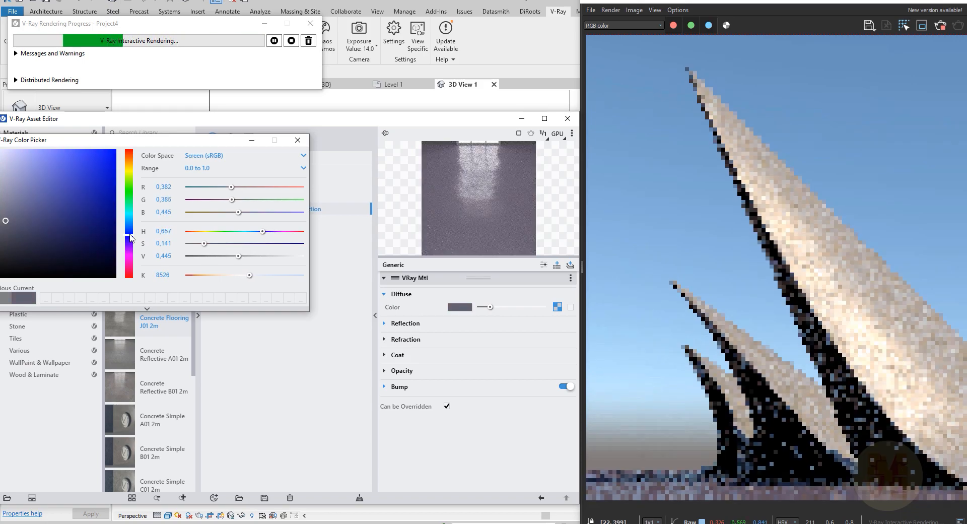
{"action": "left_click", "coordinate": [8, 227]}
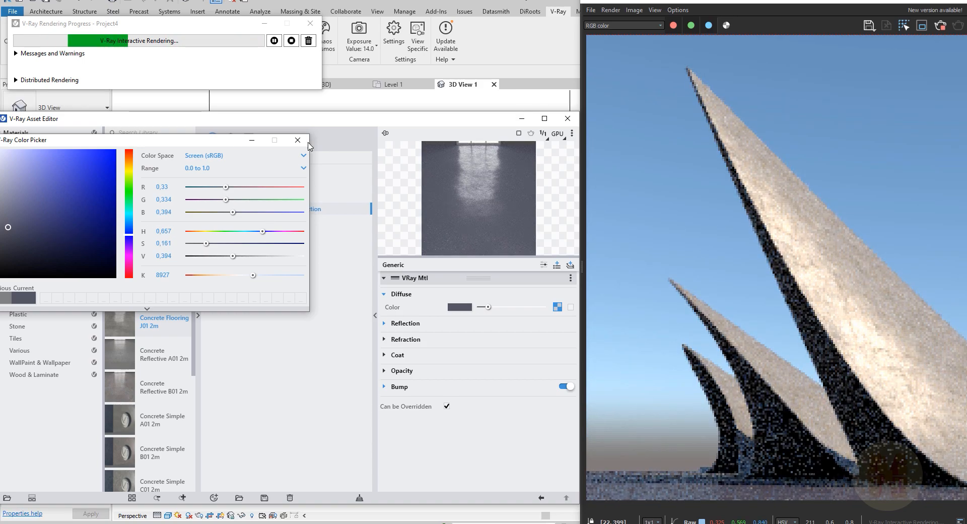
{"action": "left_click", "coordinate": [297, 140]}
Step: Set the material's reflection glossiness to 0,9 and reflection IOR to 15, and disable its reflection color texture
{"action": "left_click", "coordinate": [386, 326]}
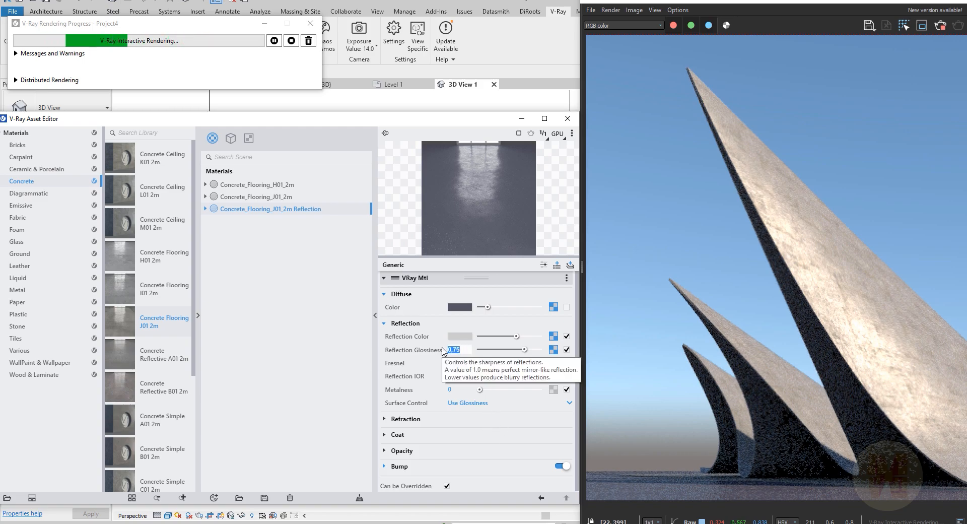
{"action": "type", "text": "0.9"}
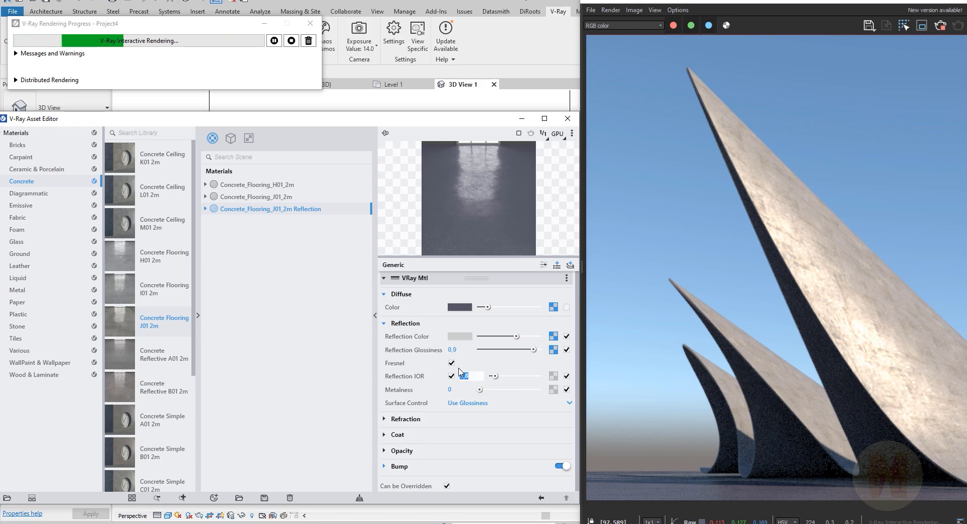
{"action": "type", "text": "5"}
{"action": "key", "text": "Return"}
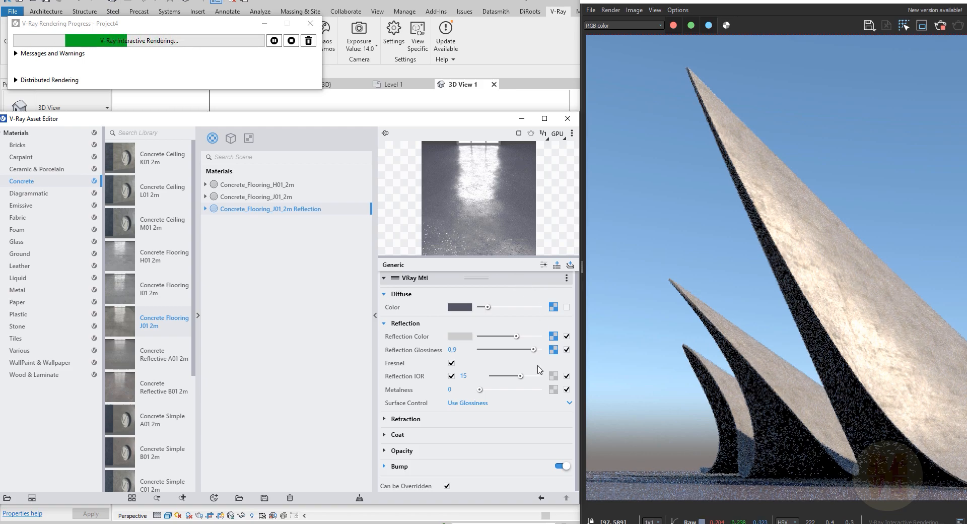
{"action": "left_click", "coordinate": [566, 336]}
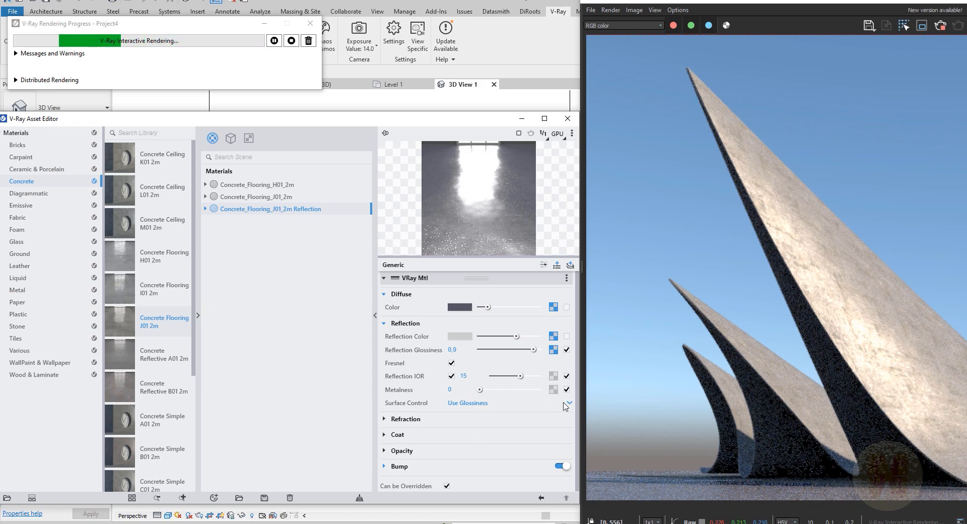
Step: Set the material's refraction IOR to 2,5 and its fog multiplier to 2,1
{"action": "left_click", "coordinate": [391, 422]}
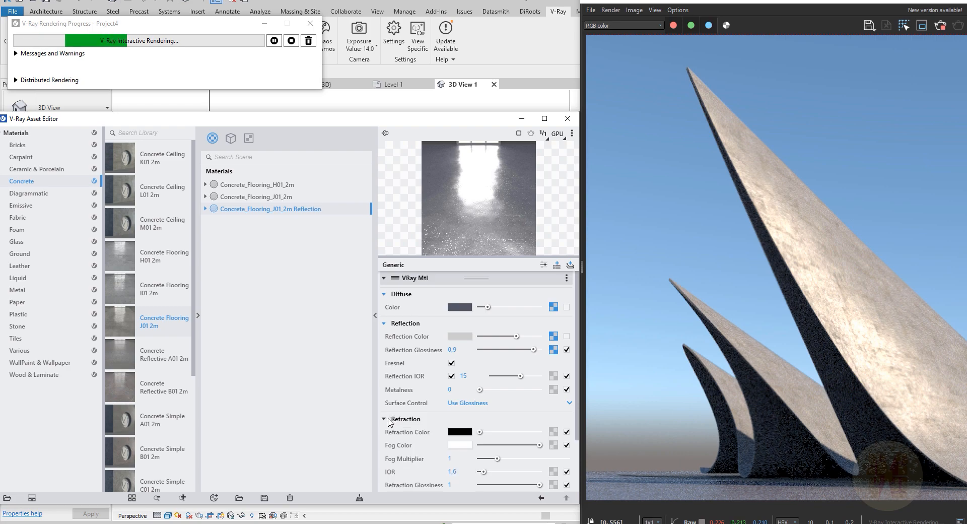
{"action": "scroll", "coordinate": [445, 438], "scroll_direction": "down", "scroll_amount": 2}
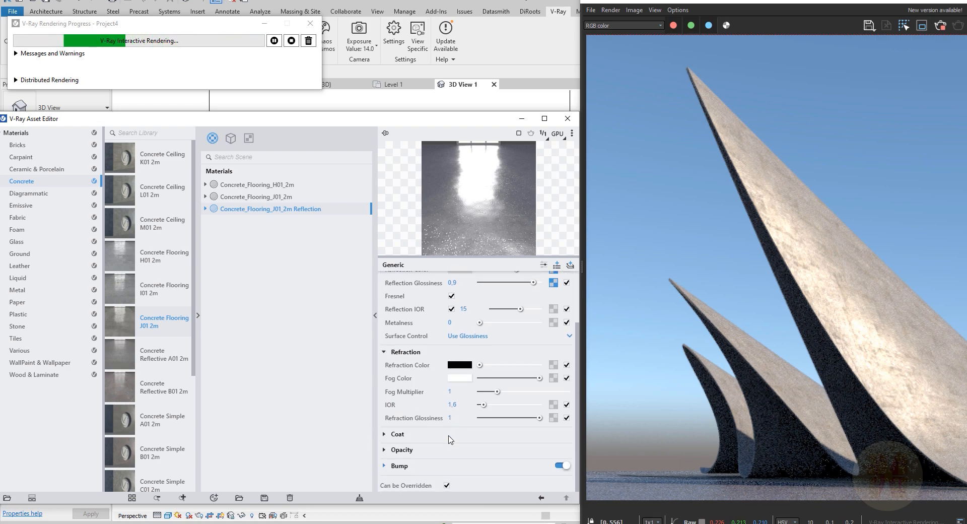
{"action": "double_click", "coordinate": [465, 404]}
{"action": "type", "text": "2,5"}
{"action": "key", "text": "Return"}
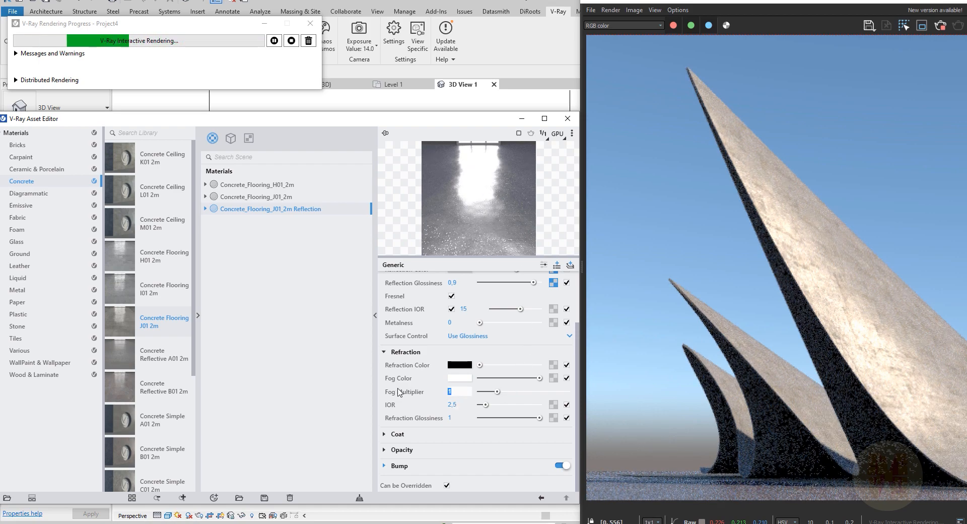
{"action": "type", "text": "2.1"}
{"action": "key", "text": "Return"}
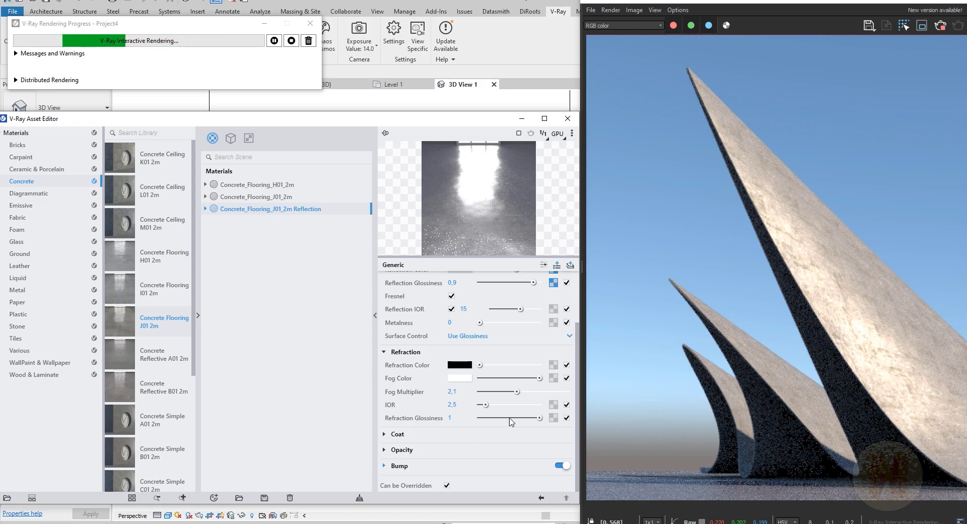
Step: Turn off bump and disable the reflection glossiness texture for Concrete_Flooring_J01_2m Reflection
{"action": "scroll", "coordinate": [510, 419], "scroll_direction": "up", "scroll_amount": 3}
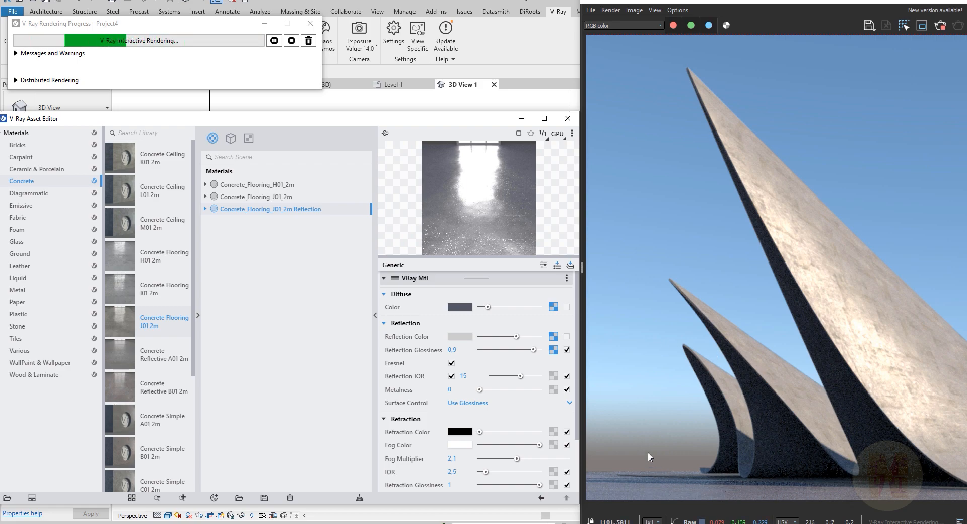
{"action": "scroll", "coordinate": [535, 421], "scroll_direction": "down", "scroll_amount": 2}
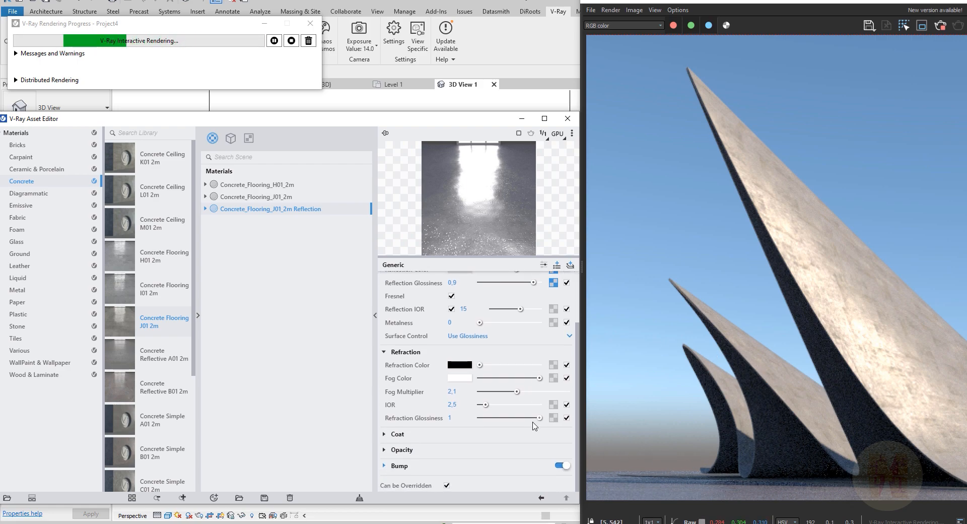
{"action": "left_click", "coordinate": [562, 464]}
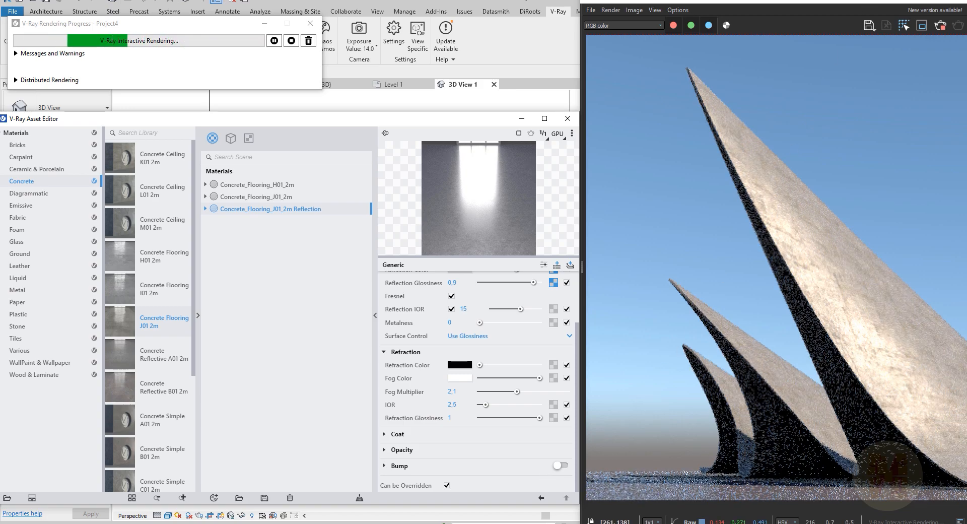
{"action": "left_click", "coordinate": [567, 283]}
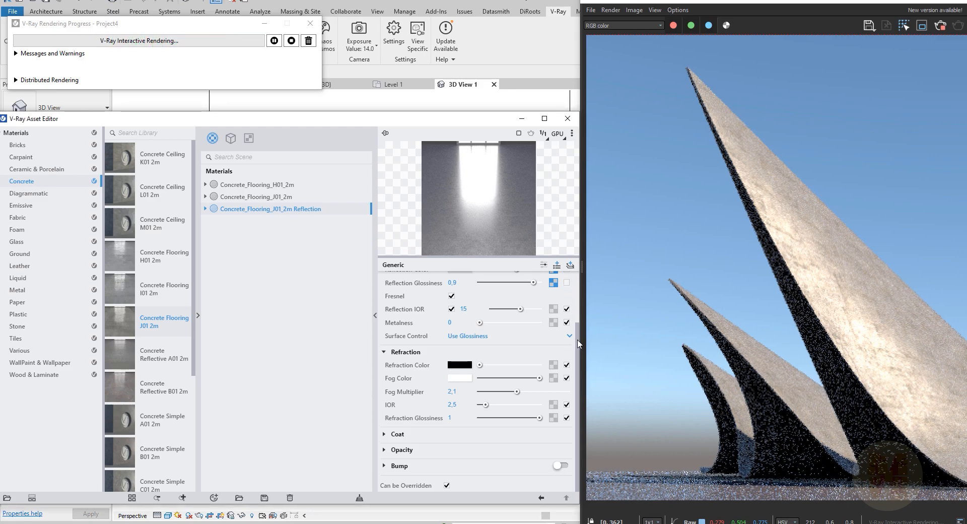
{"action": "scroll", "coordinate": [578, 285], "scroll_direction": "up", "scroll_amount": 2}
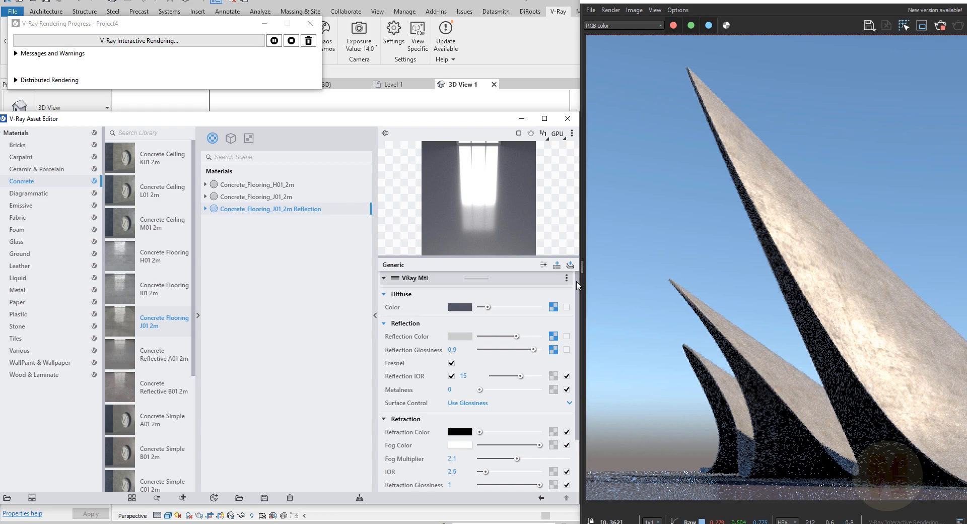
{"action": "scroll", "coordinate": [579, 322], "scroll_direction": "down", "scroll_amount": 2}
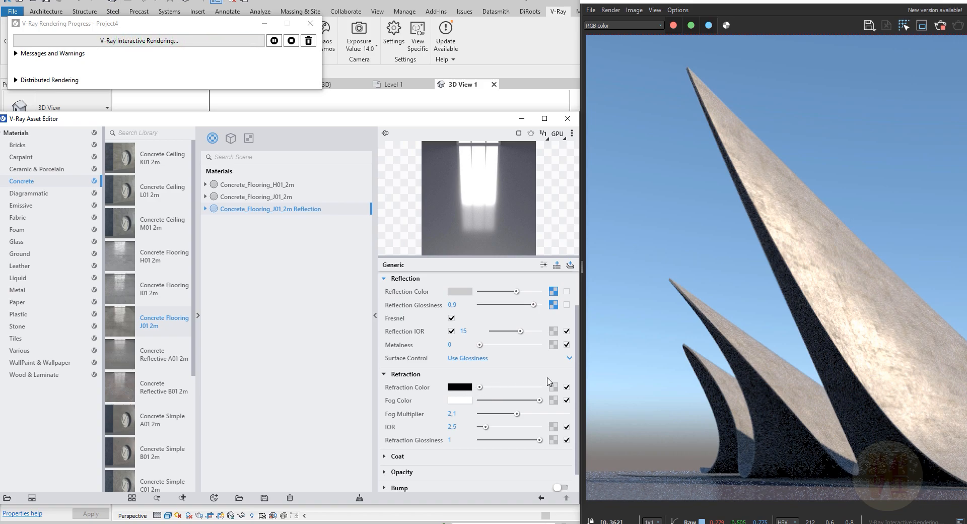
Step: Lighten the reflection color of Concrete_Flooring_J01_2m Reflection to light grey, then close the V-Ray Asset Editor
{"action": "scroll", "coordinate": [579, 337], "scroll_direction": "up", "scroll_amount": 2}
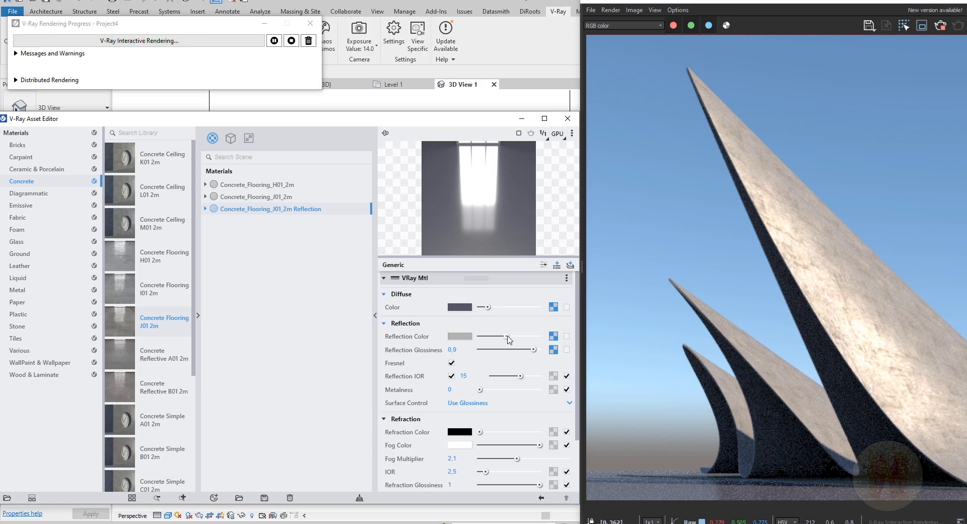
{"action": "left_click_drag", "start_coordinate": [510, 336], "coordinate": [518, 336]}
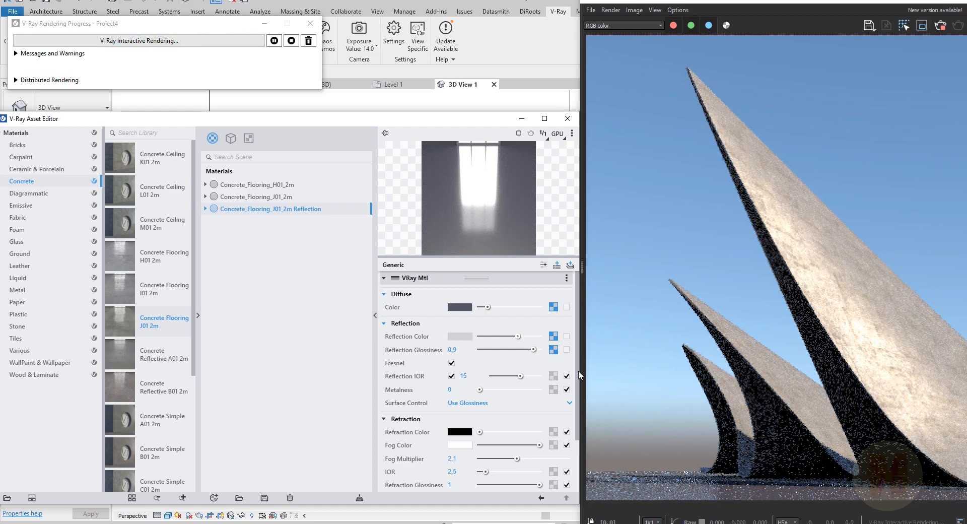
{"action": "scroll", "coordinate": [579, 389], "scroll_direction": "down", "scroll_amount": 1}
{"action": "scroll", "coordinate": [579, 388], "scroll_direction": "down", "scroll_amount": 1}
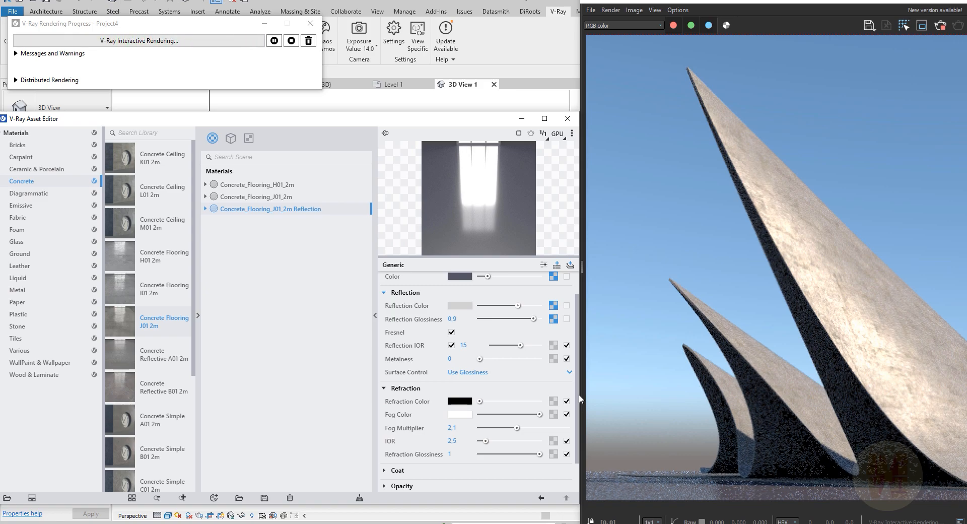
{"action": "scroll", "coordinate": [579, 398], "scroll_direction": "down", "scroll_amount": 2}
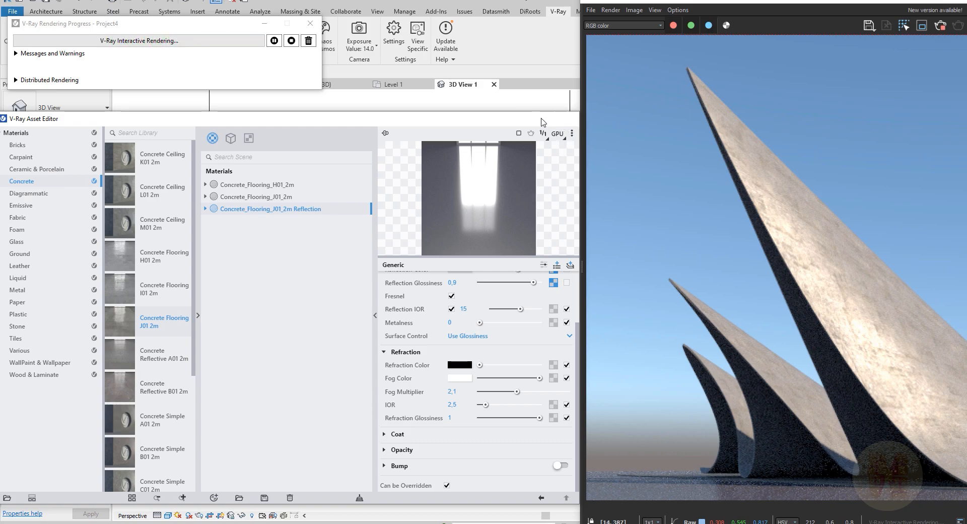
{"action": "left_click", "coordinate": [566, 119]}
{"action": "left_click_drag", "start_coordinate": [226, 27], "coordinate": [334, 260]}
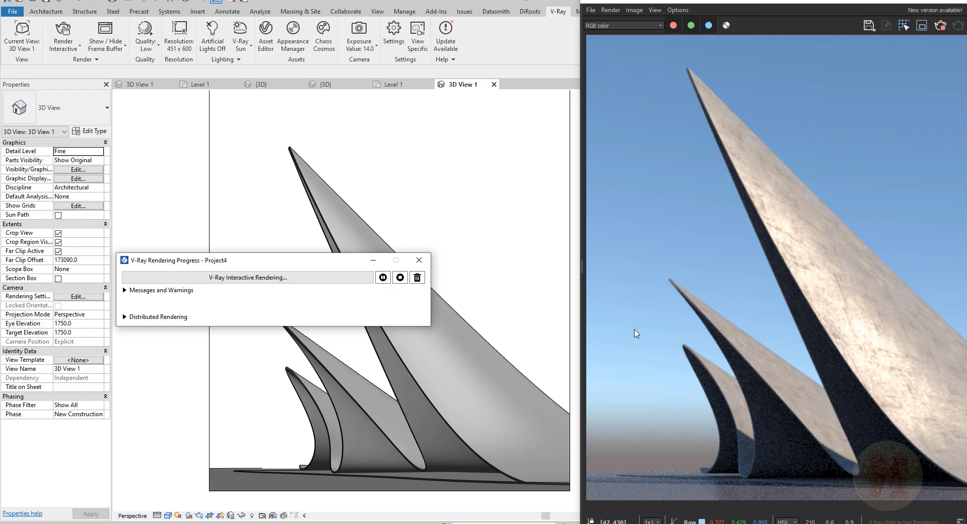
Step: Generate 24 exterior Sun & Sky lighting variants with V-Ray Light Gen, using 4 altitude and 6 azimuth variations
{"action": "scroll", "coordinate": [916, 329], "scroll_direction": "down", "scroll_amount": 1}
{"action": "scroll", "coordinate": [803, 316], "scroll_direction": "up", "scroll_amount": 1}
{"action": "scroll", "coordinate": [803, 316], "scroll_direction": "down", "scroll_amount": 1}
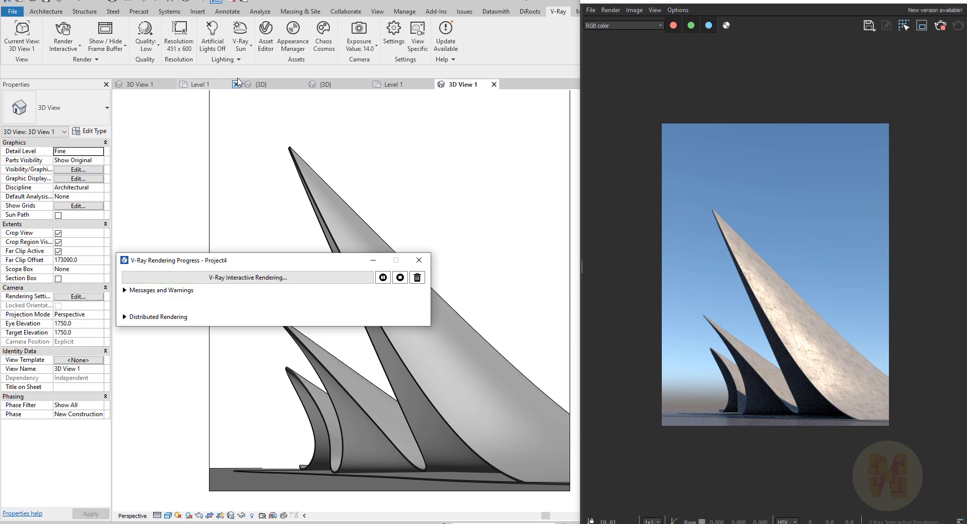
{"action": "left_click", "coordinate": [247, 50]}
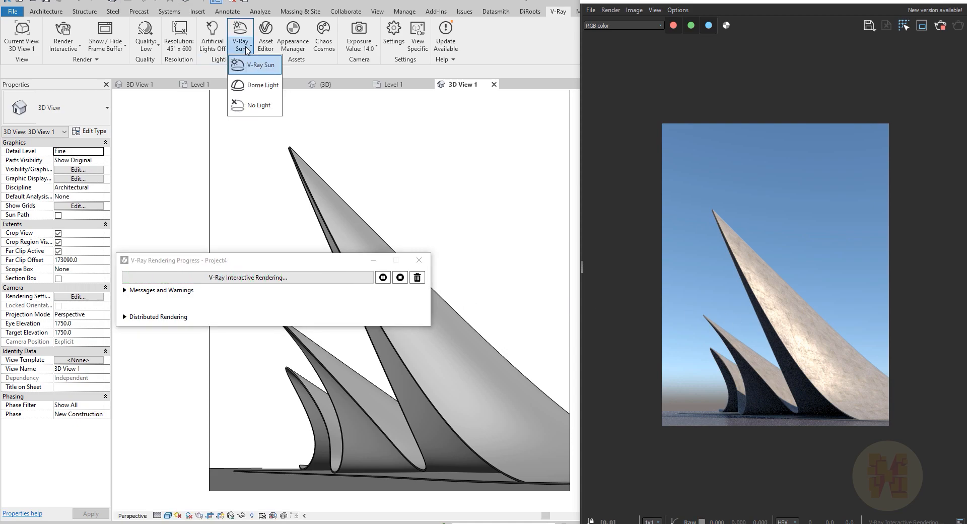
{"action": "left_click", "coordinate": [354, 69]}
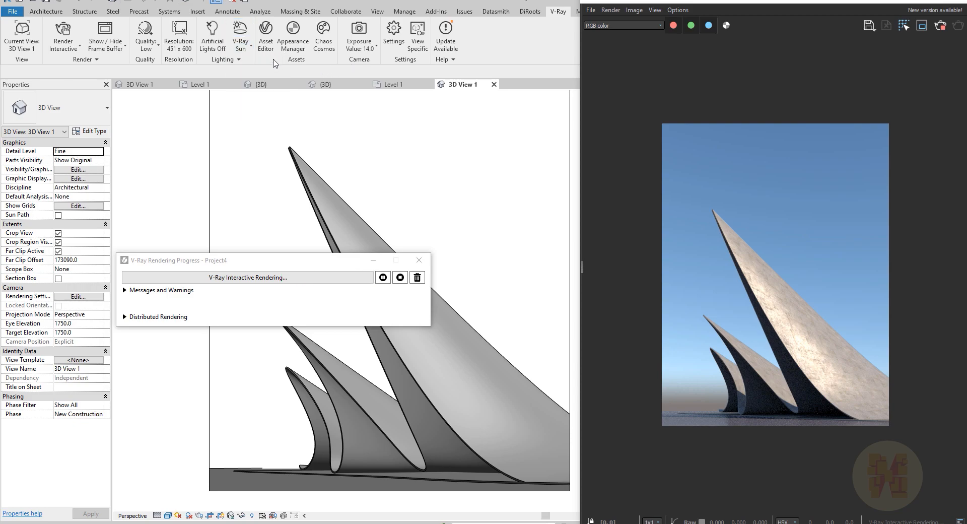
{"action": "left_click", "coordinate": [227, 60]}
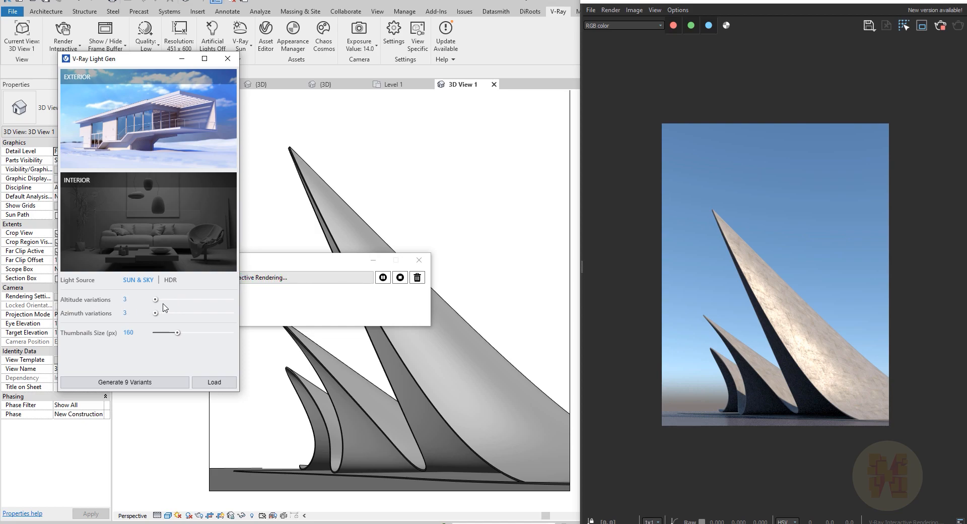
{"action": "left_click_drag", "start_coordinate": [155, 300], "coordinate": [179, 316]}
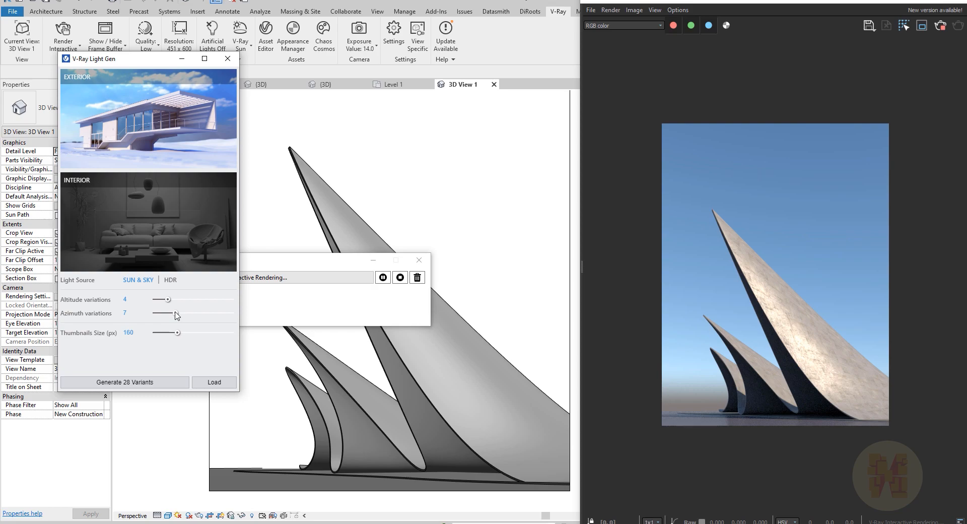
{"action": "mouse_move", "coordinate": [168, 299]}
{"action": "left_mouse_down"}
{"action": "mouse_move", "coordinate": [160, 298]}
{"action": "mouse_move", "coordinate": [180, 301]}
{"action": "left_mouse_up"}
{"action": "left_click_drag", "start_coordinate": [175, 313], "coordinate": [168, 301]}
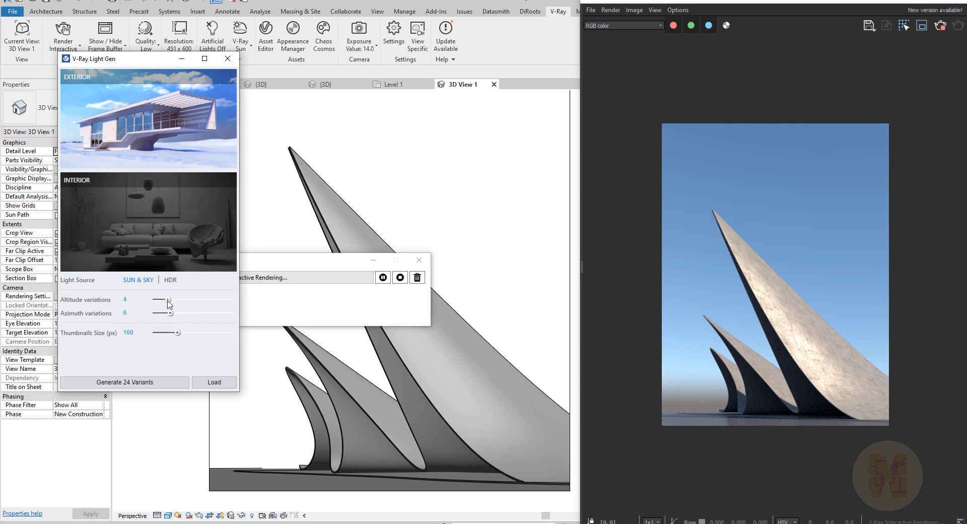
{"action": "left_click", "coordinate": [145, 383]}
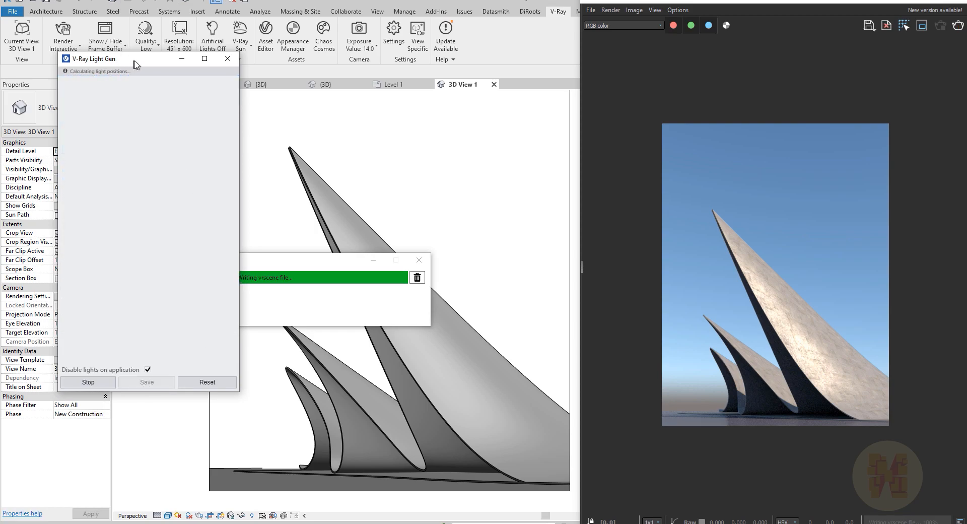
Step: Review the generated lighting variants and apply the blue-sky one with a bright highlight along the large curved shell
{"action": "left_click_drag", "start_coordinate": [132, 63], "coordinate": [184, 51]}
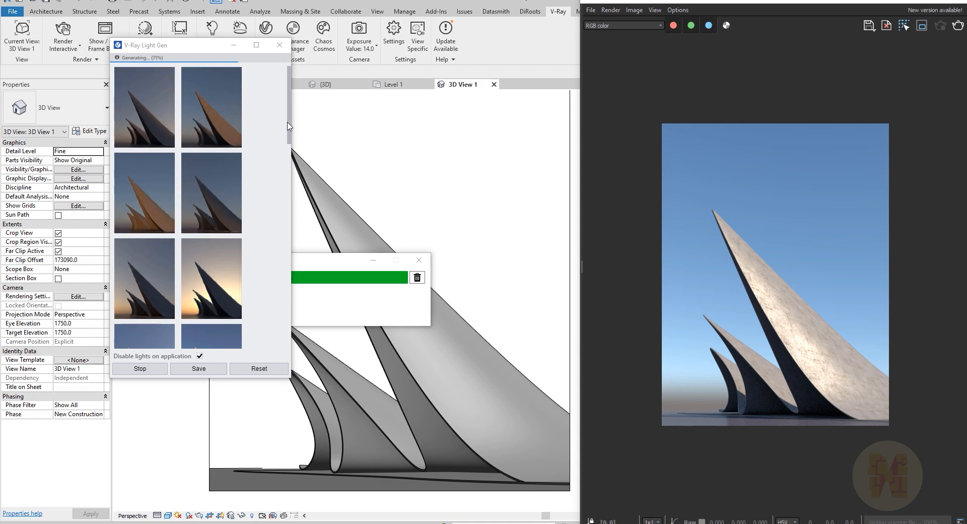
{"action": "left_click_drag", "start_coordinate": [289, 130], "coordinate": [231, 205]}
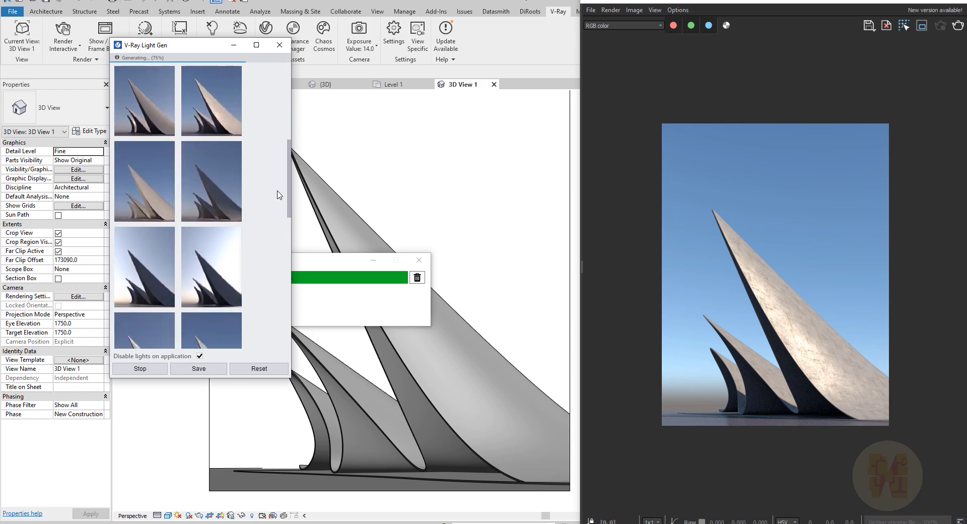
{"action": "left_click_drag", "start_coordinate": [289, 194], "coordinate": [290, 304]}
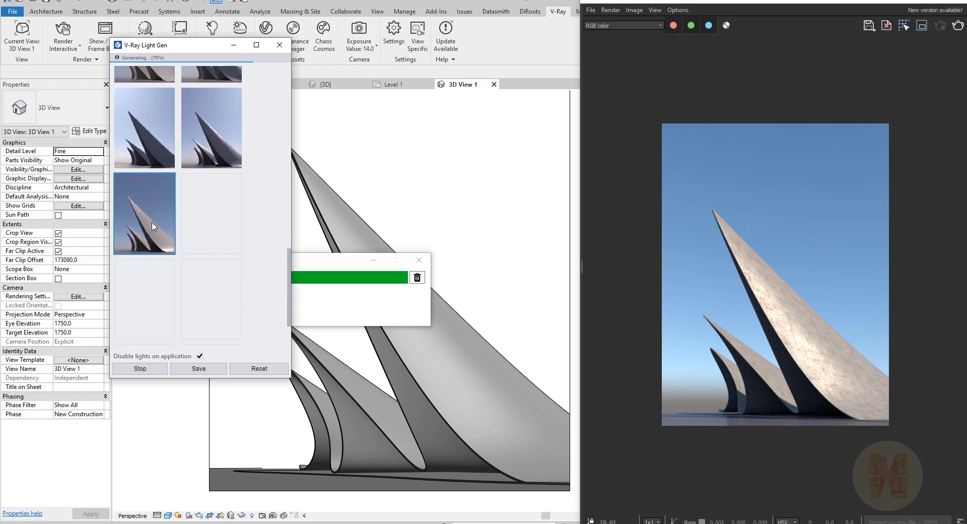
{"action": "left_click_drag", "start_coordinate": [291, 308], "coordinate": [288, 256]}
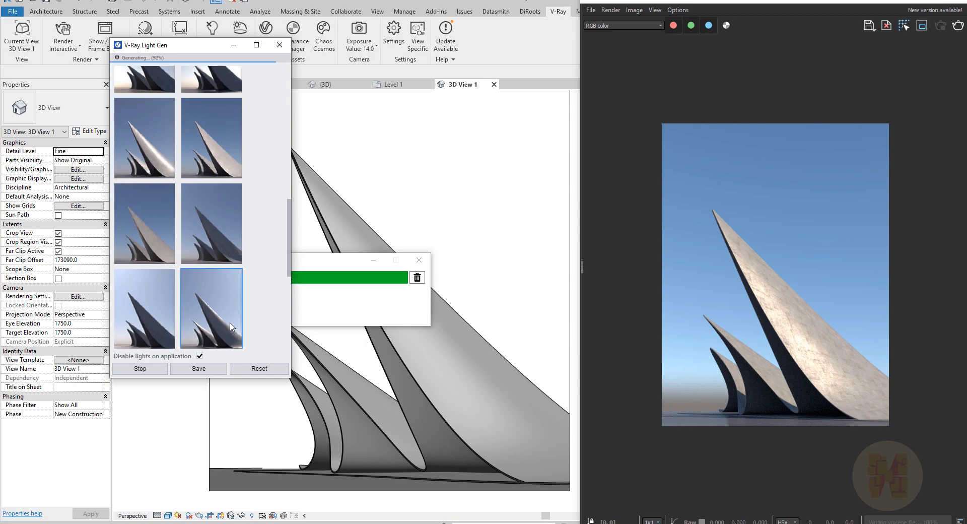
{"action": "scroll", "coordinate": [219, 321], "scroll_direction": "down", "scroll_amount": 1}
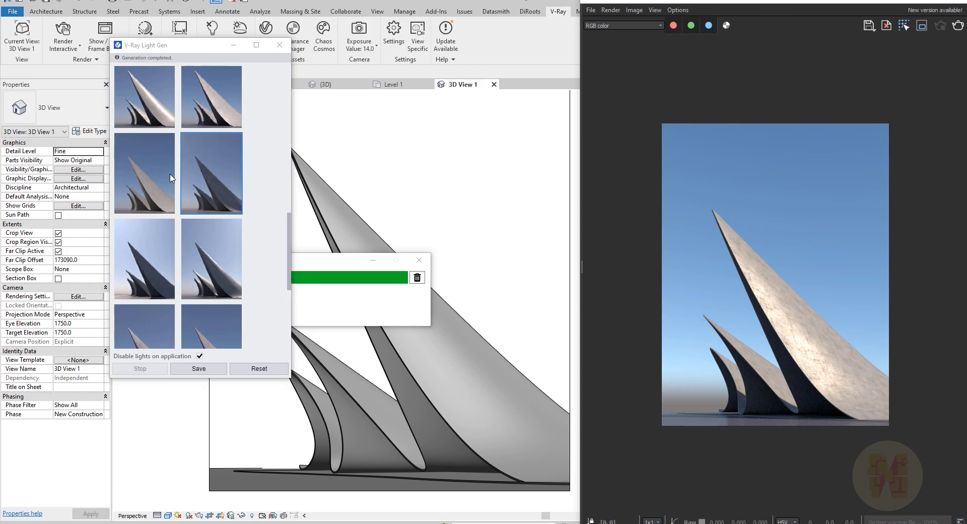
{"action": "scroll", "coordinate": [127, 198], "scroll_direction": "up", "scroll_amount": 2}
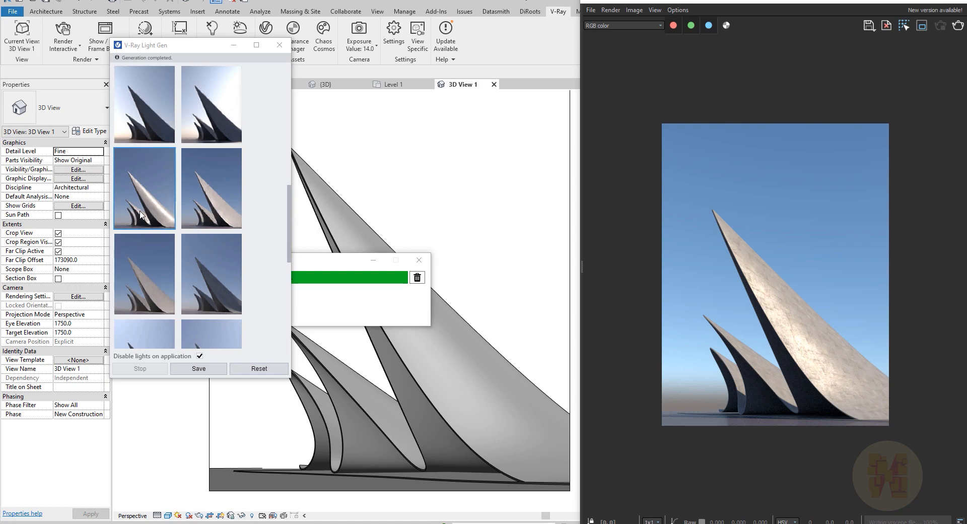
{"action": "left_click", "coordinate": [141, 212]}
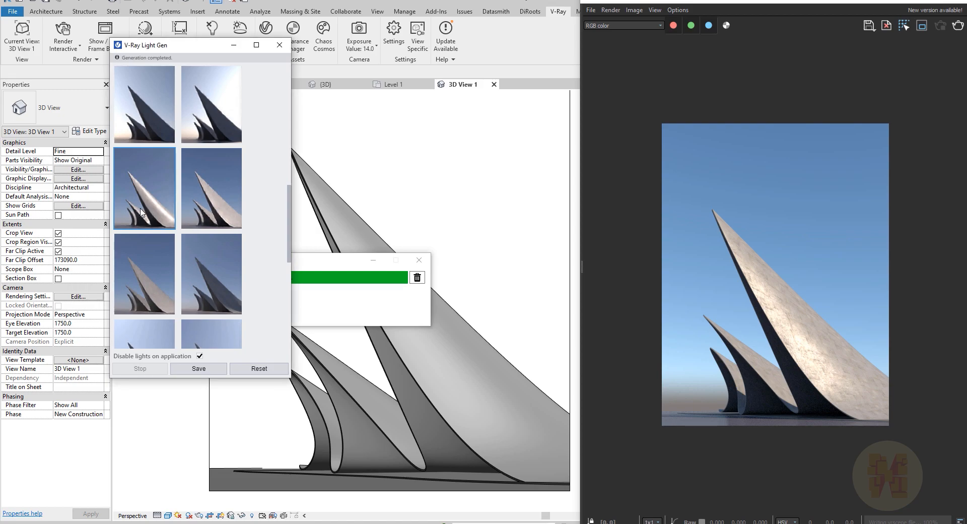
Step: Save the generated lighting scenarios as a lightset file named reflection in the TEMP folder
{"action": "left_click", "coordinate": [198, 369]}
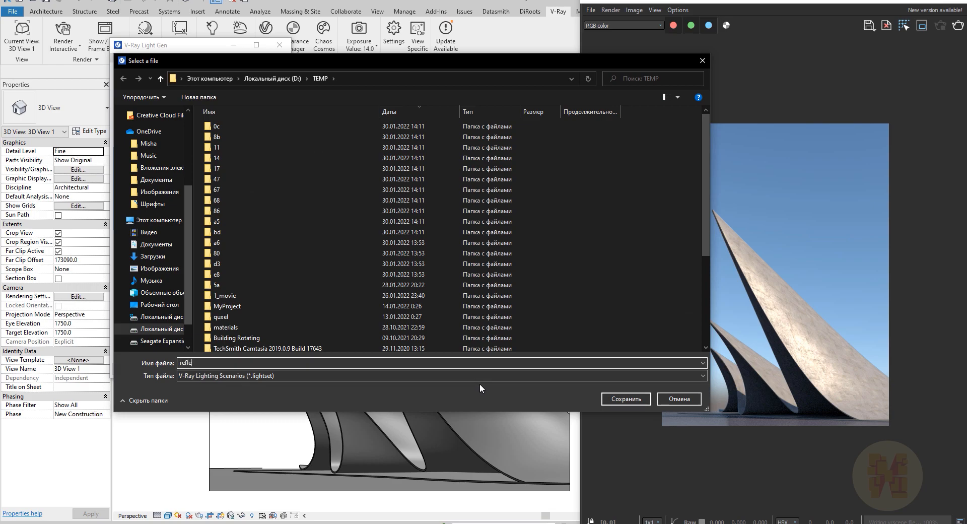
{"action": "type", "text": "reflection"}
{"action": "key", "text": "Return"}
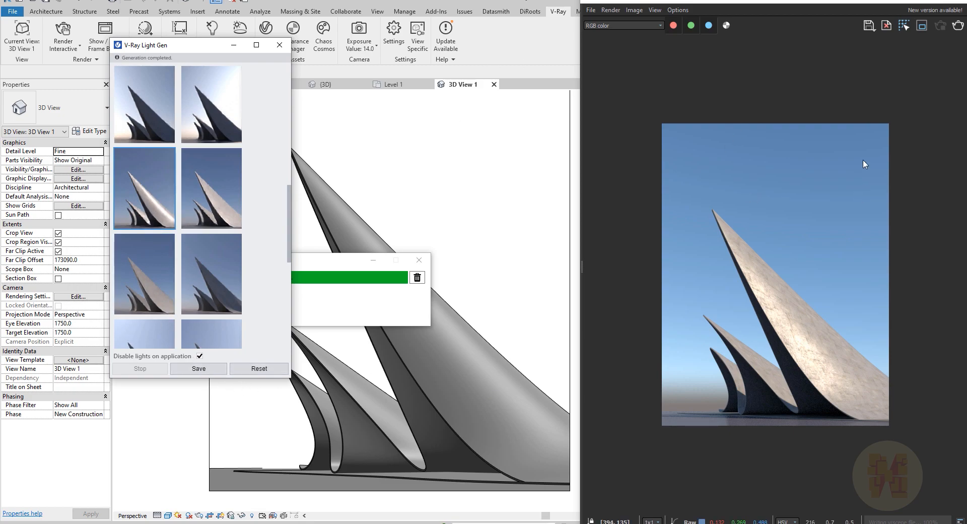
Step: Start an interactive render with the applied lighting and enlarge the V-Ray Frame Buffer to fit the full image
{"action": "left_click", "coordinate": [959, 25]}
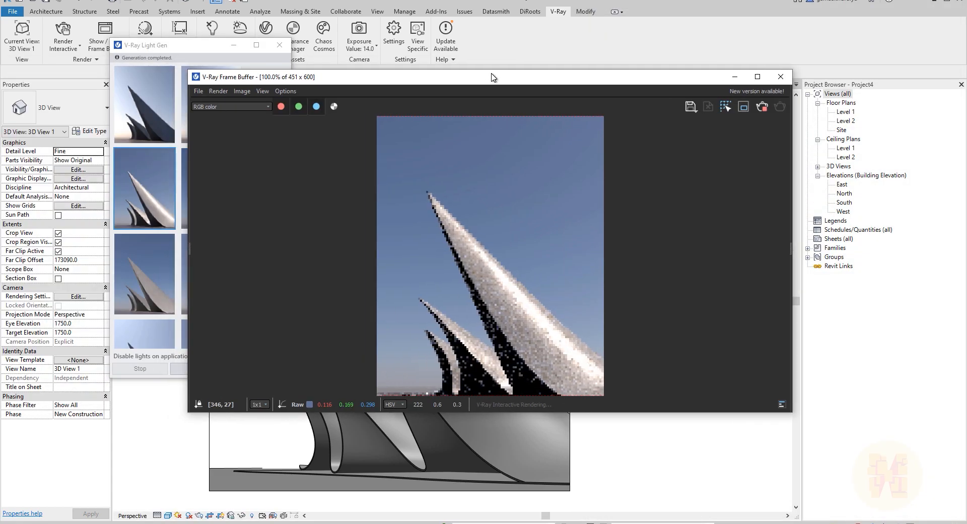
{"action": "left_click_drag", "start_coordinate": [496, 71], "coordinate": [327, 10]}
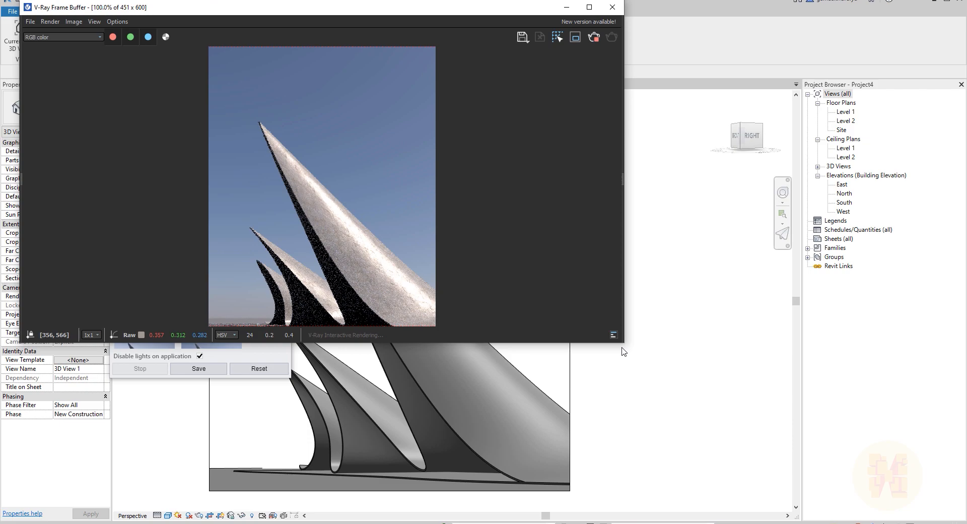
{"action": "left_click_drag", "start_coordinate": [623, 343], "coordinate": [598, 486]}
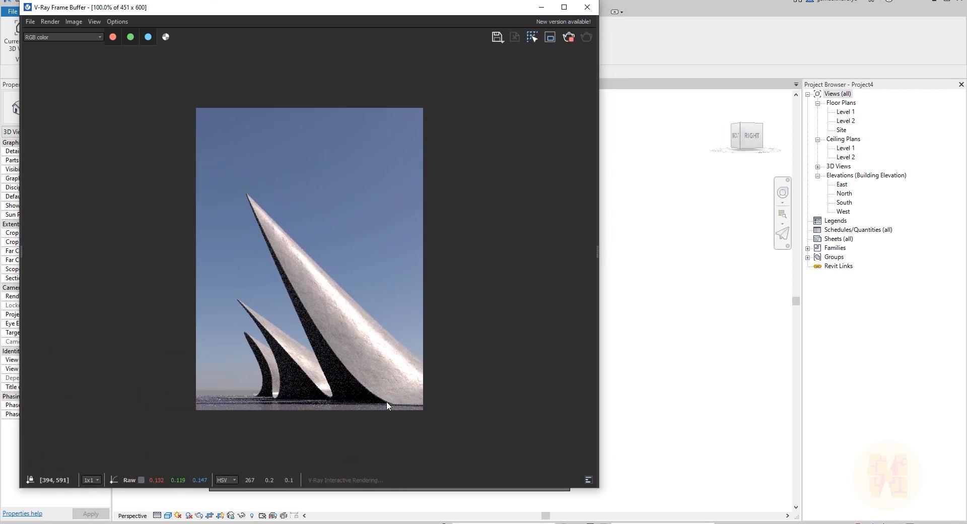
Step: Inspect the shell surfaces and floor reflections in the render up close, then stop the interactive rendering
{"action": "scroll", "coordinate": [340, 363], "scroll_direction": "up", "scroll_amount": 1}
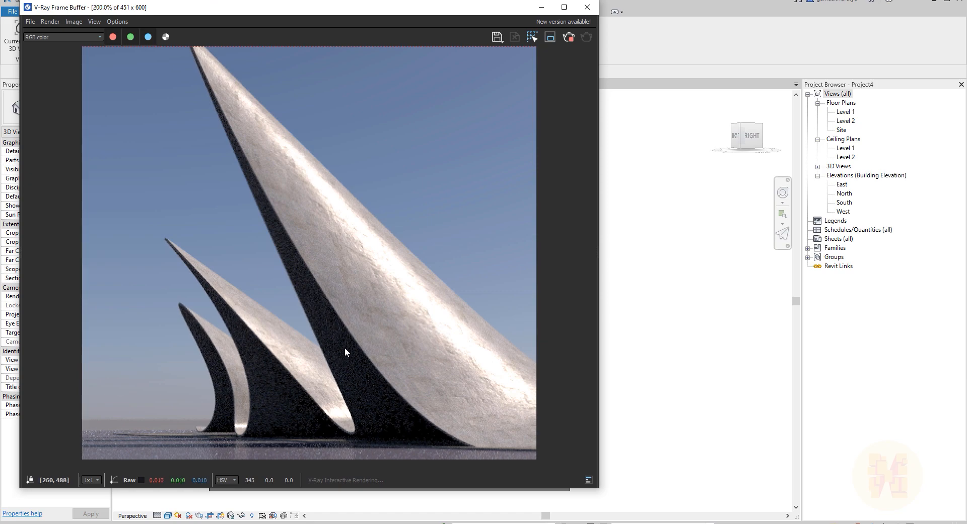
{"action": "scroll", "coordinate": [345, 347], "scroll_direction": "down", "scroll_amount": 1}
{"action": "scroll", "coordinate": [346, 351], "scroll_direction": "up", "scroll_amount": 1}
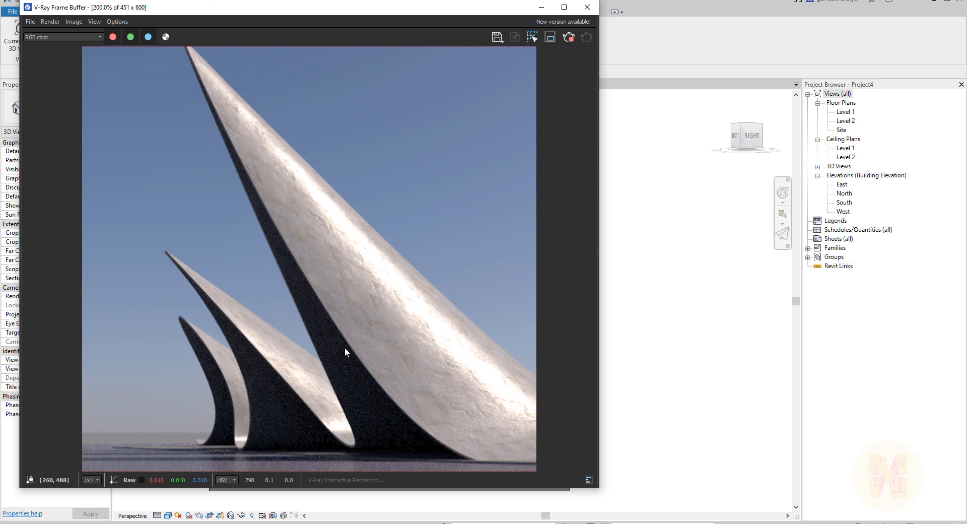
{"action": "scroll", "coordinate": [345, 348], "scroll_direction": "down", "scroll_amount": 2}
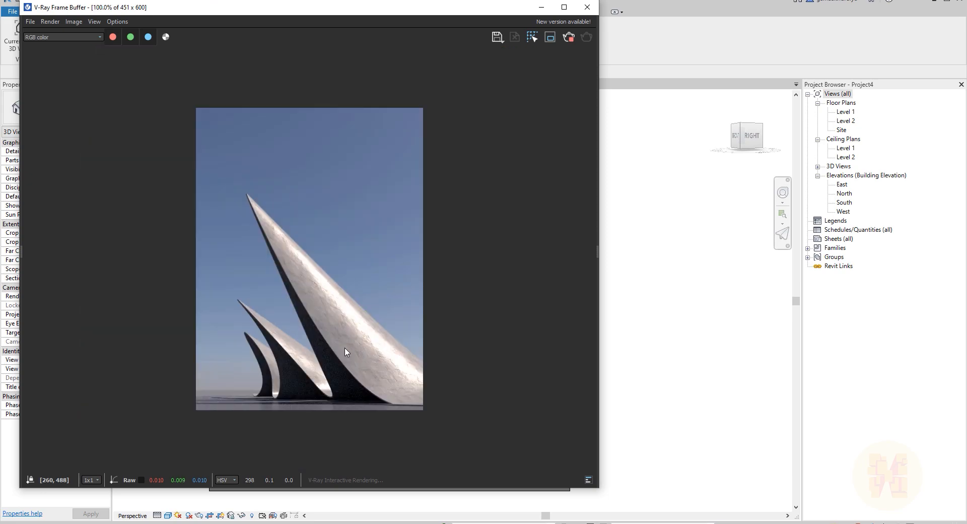
{"action": "scroll", "coordinate": [344, 347], "scroll_direction": "up", "scroll_amount": 2}
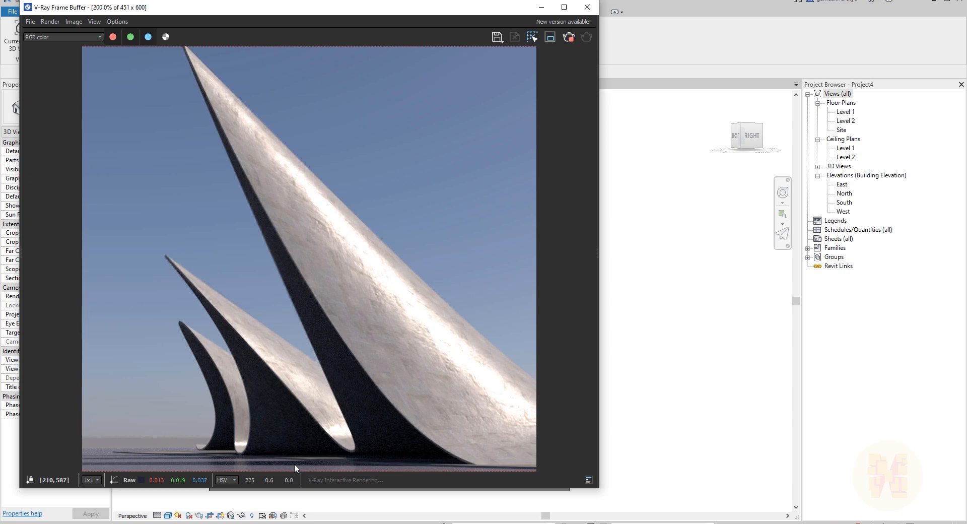
{"action": "scroll", "coordinate": [307, 430], "scroll_direction": "down", "scroll_amount": 2}
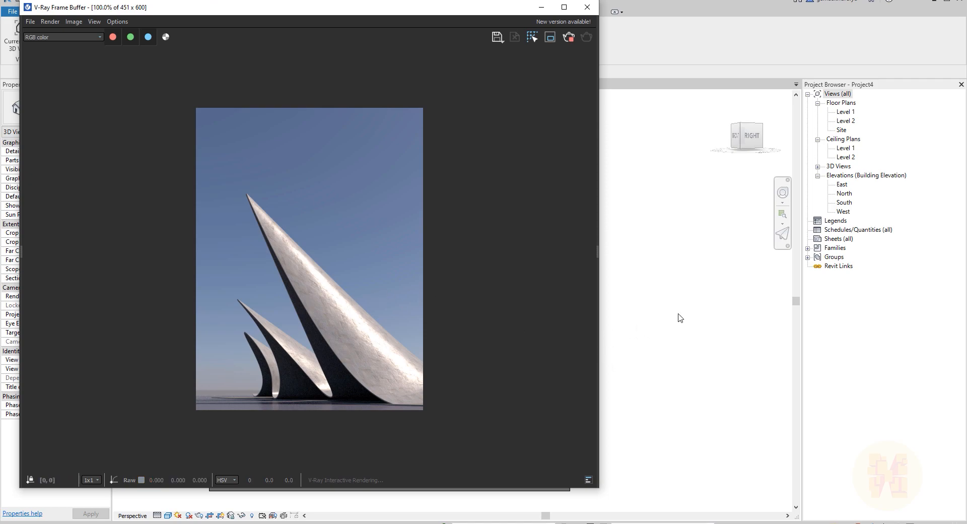
{"action": "left_click", "coordinate": [568, 38]}
{"action": "left_click", "coordinate": [614, 60]}
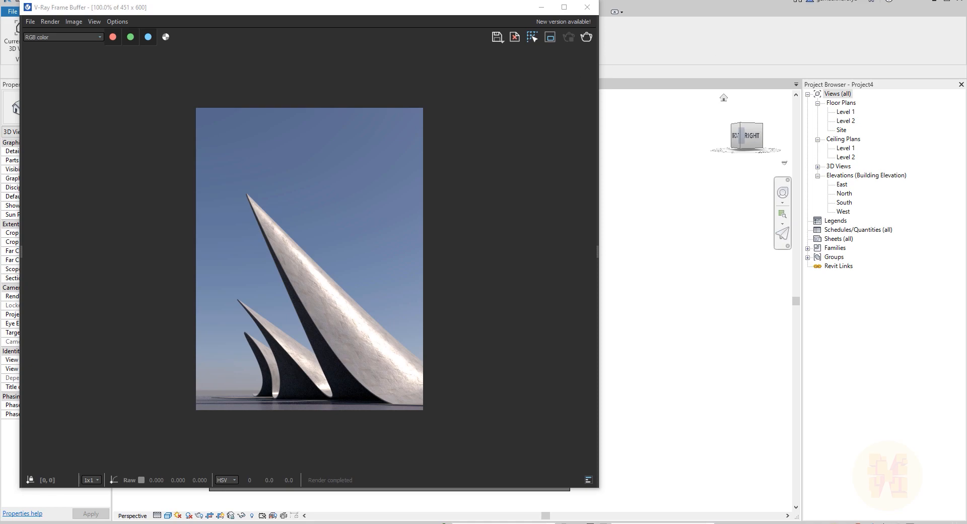
Step: Switch to the Archvizu album in Lightroom and open the warm-toned render of the pointed building with the glazed facade
{"action": "left_click_drag", "start_coordinate": [0, 12], "coordinate": [550, 5]}
{"action": "scroll", "coordinate": [204, 349], "scroll_direction": "down", "scroll_amount": 2}
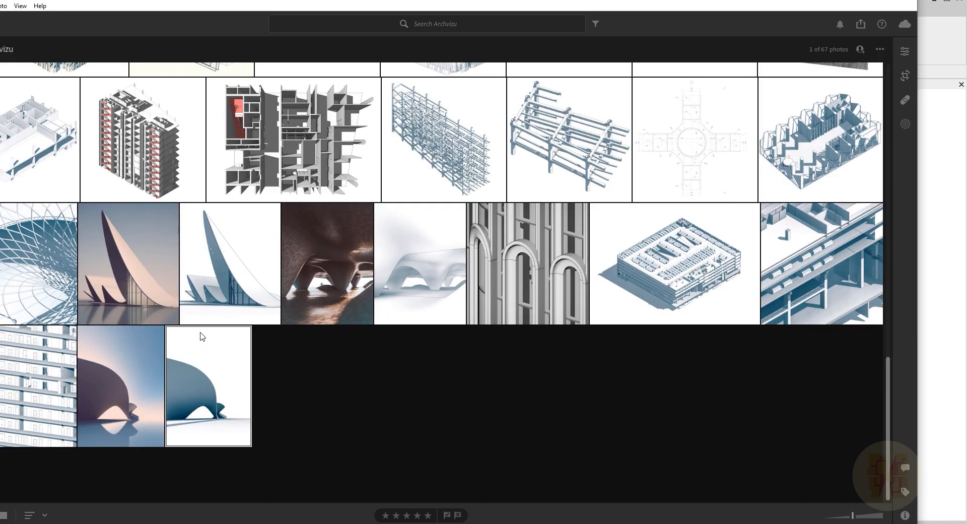
{"action": "left_click", "coordinate": [138, 276]}
{"action": "double_click", "coordinate": [140, 282]}
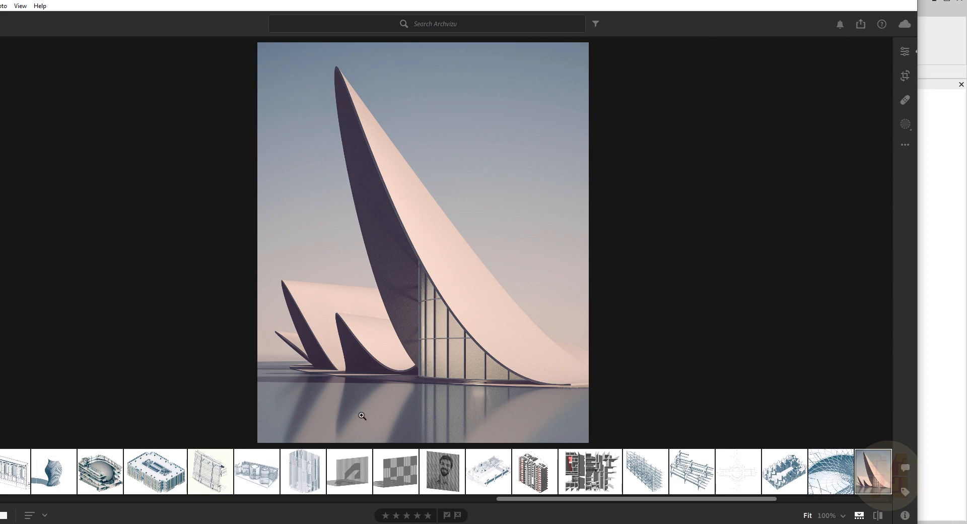
Step: Compare the pointed building's render with its line version and the neighbouring arched interior images, then return to the V-Ray Frame Buffer
{"action": "key", "text": "Right"}
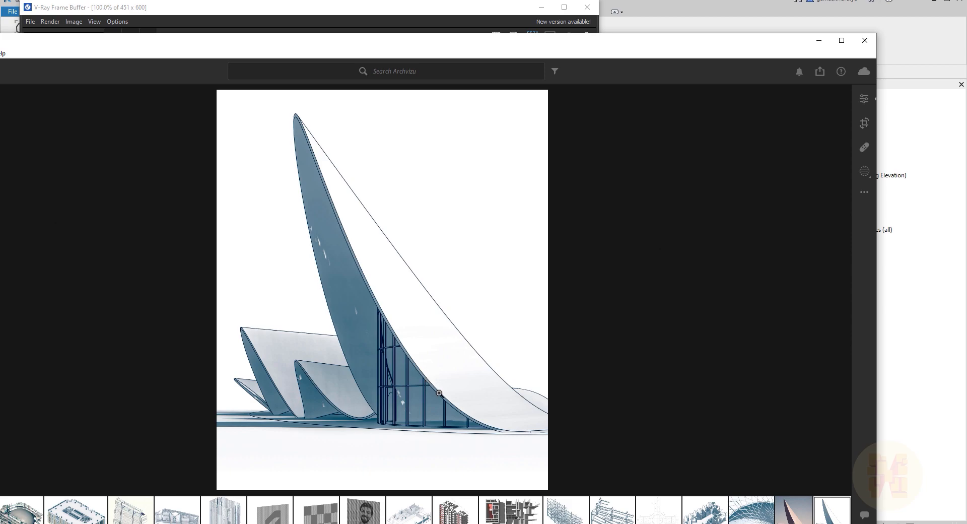
{"action": "key", "text": "Left"}
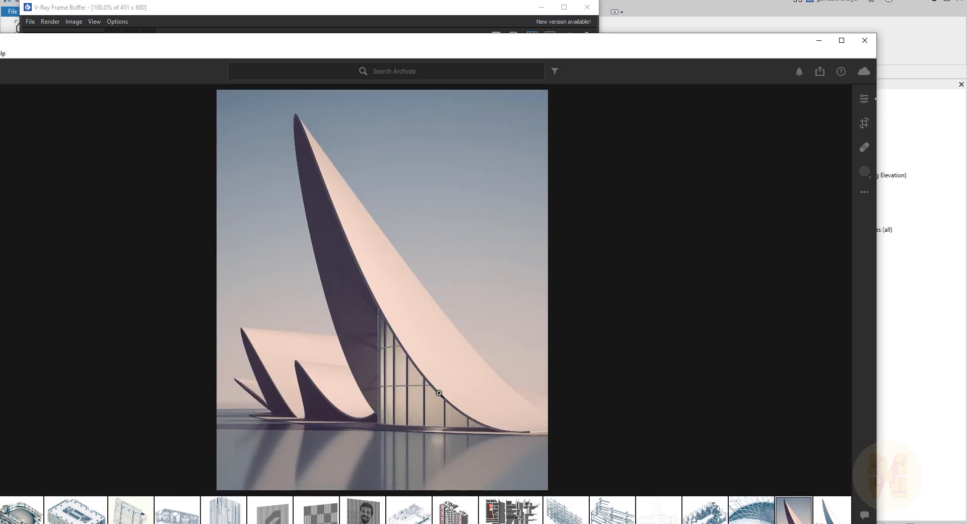
{"action": "key", "text": "Right"}
{"action": "key", "text": "Right"}
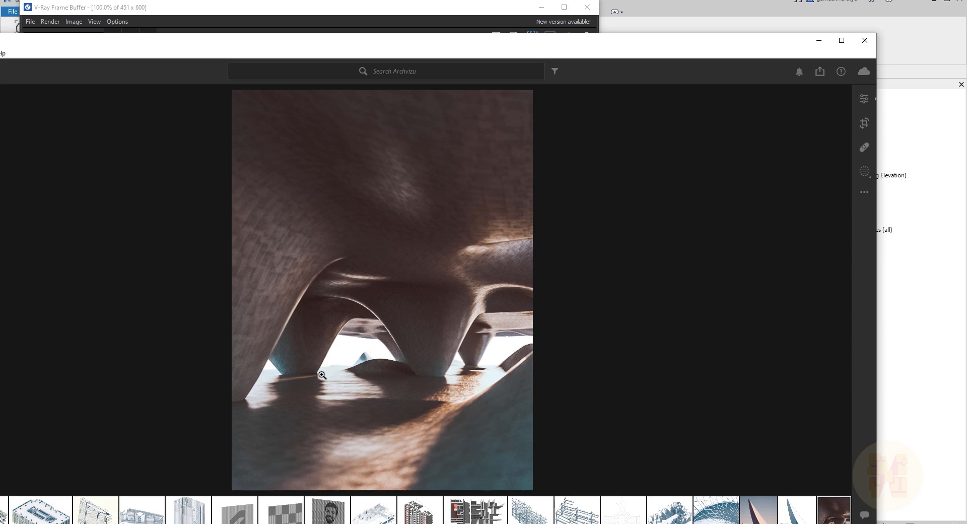
{"action": "key", "text": "Right"}
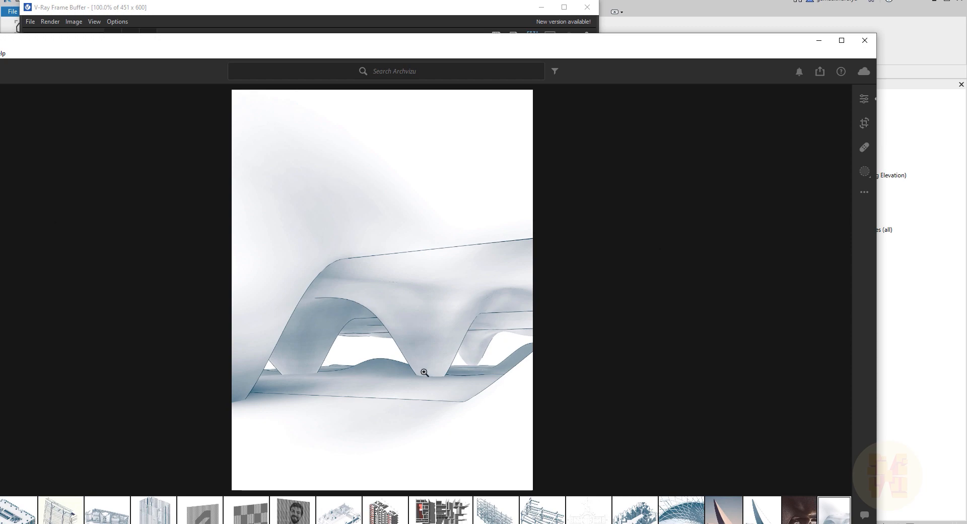
{"action": "key", "text": "Left"}
{"action": "key", "text": "Left"}
{"action": "key", "text": "Left"}
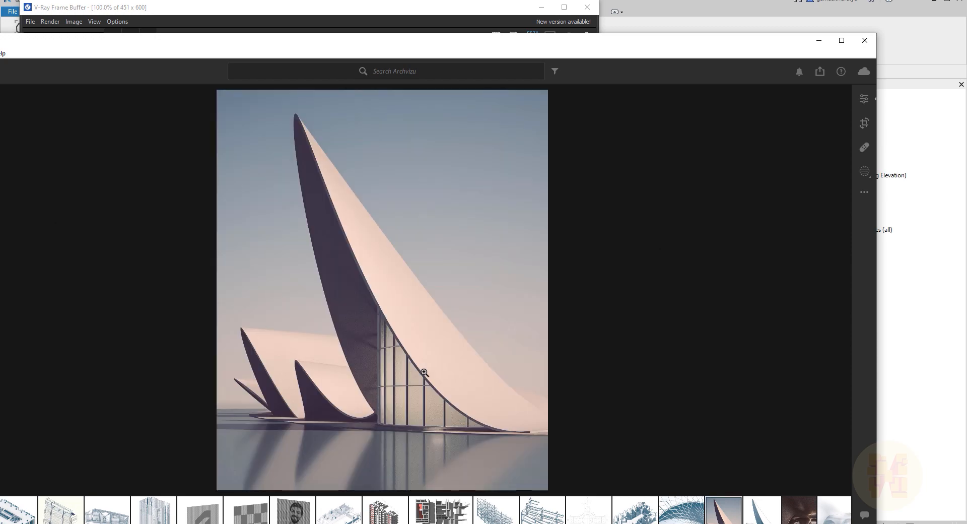
{"action": "key", "text": "Right"}
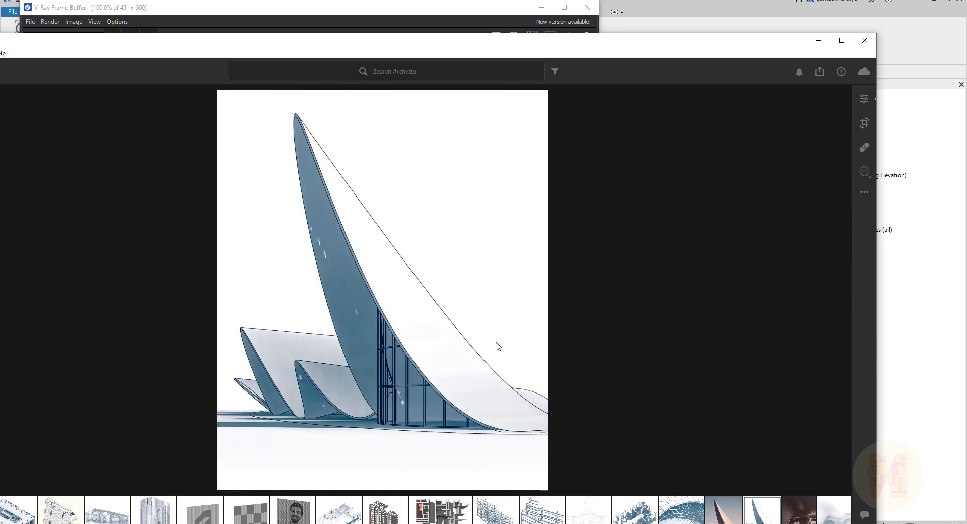
{"action": "key", "text": "Right"}
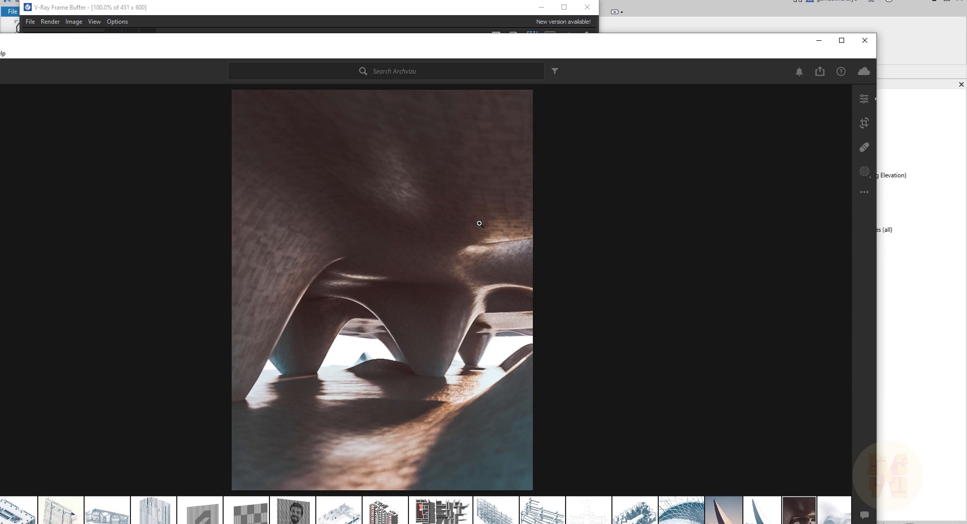
{"action": "key", "text": "alt+Tab"}
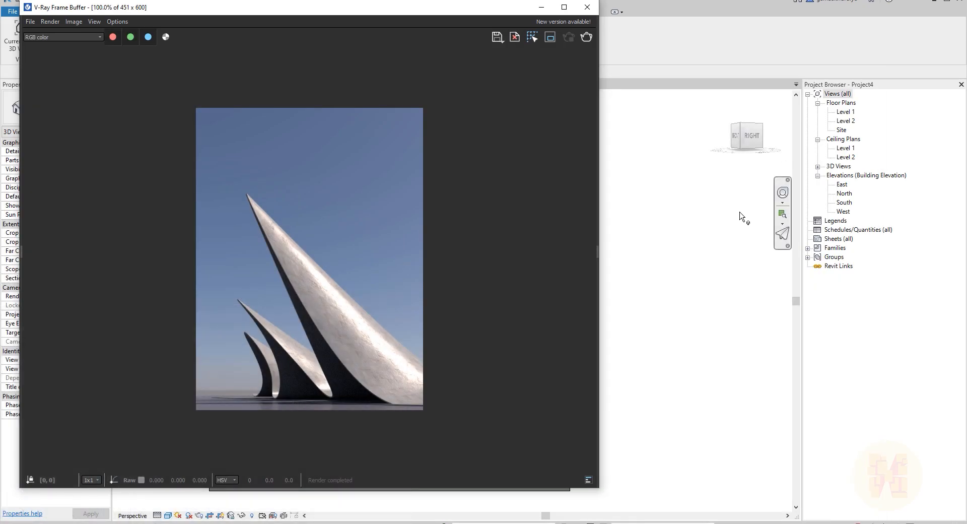